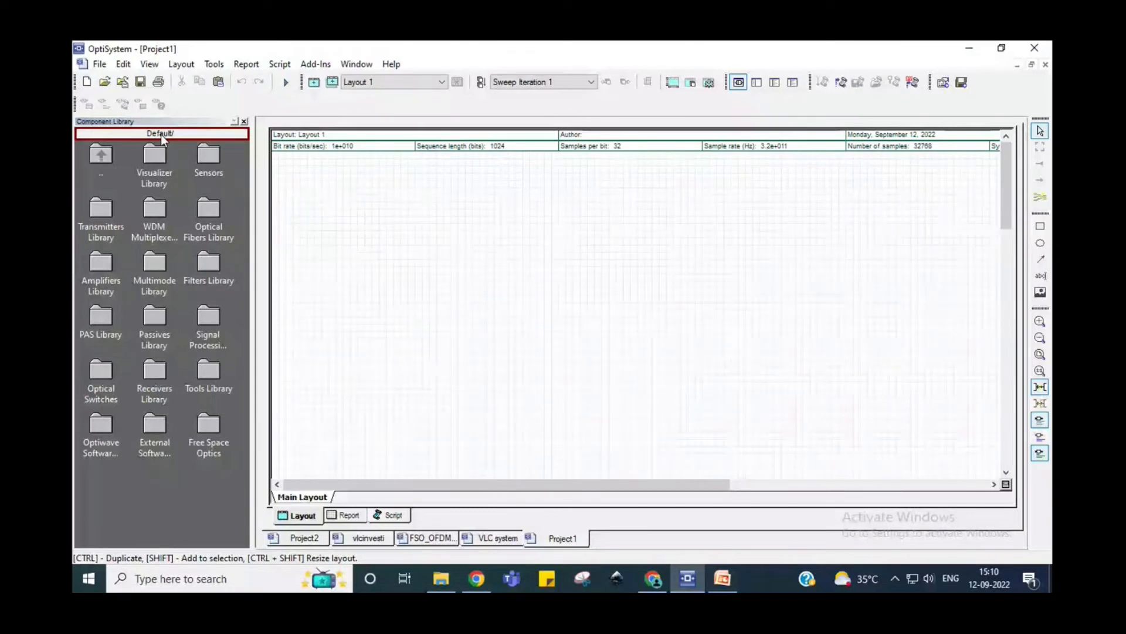
- Browse the default component library tree, including the Compare folder of the optical visualizers, and collapse the Visualizer Library
click(161, 135)
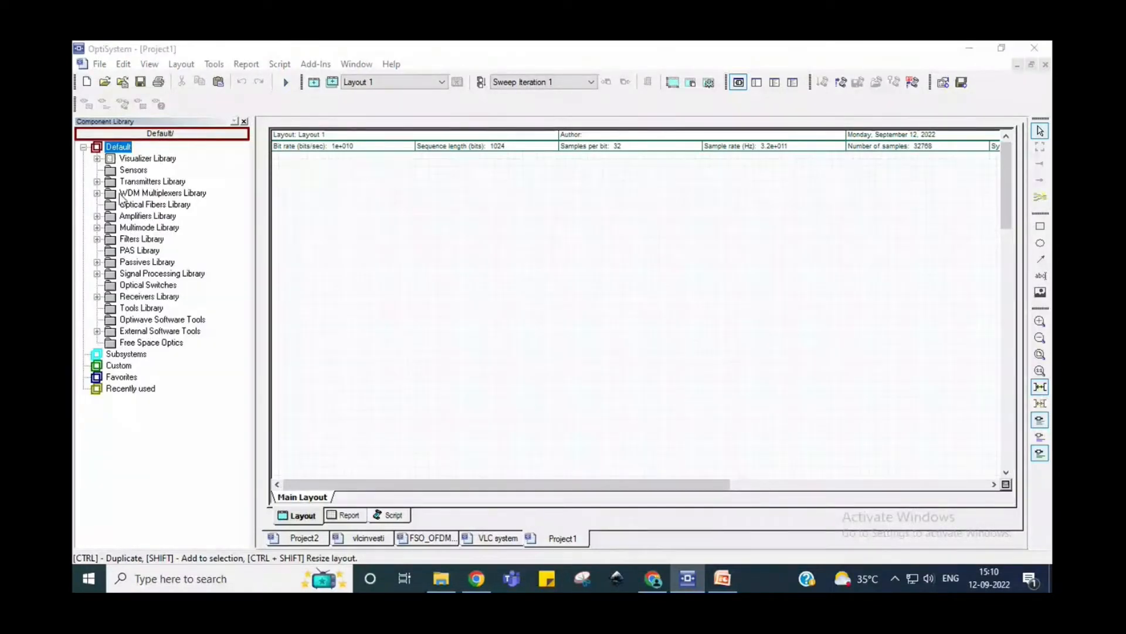
click(97, 158)
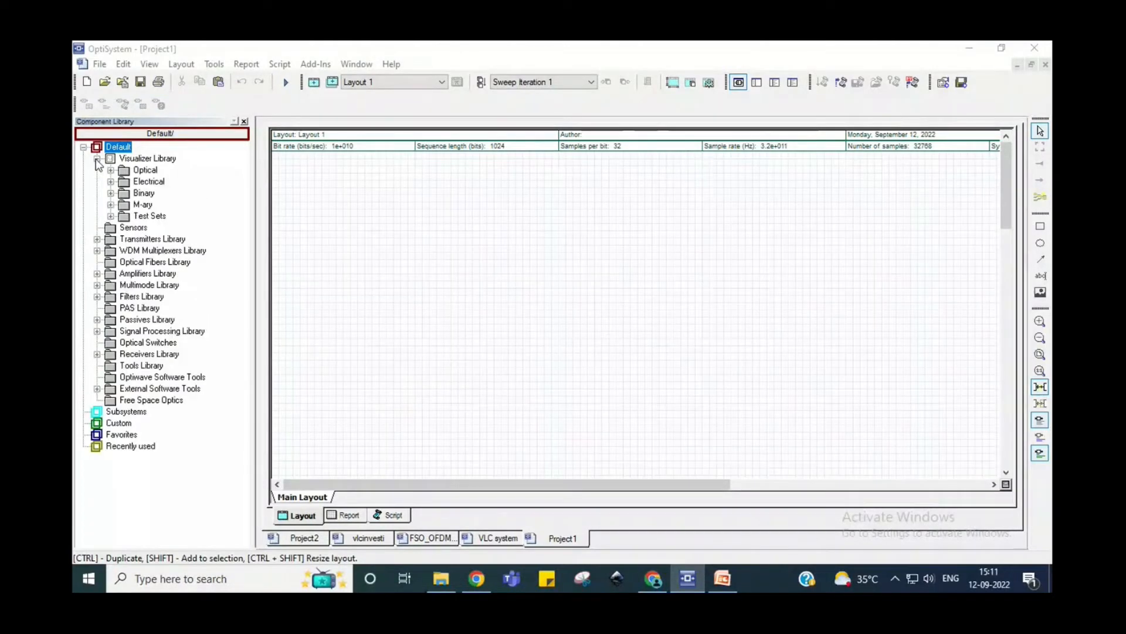
click(110, 170)
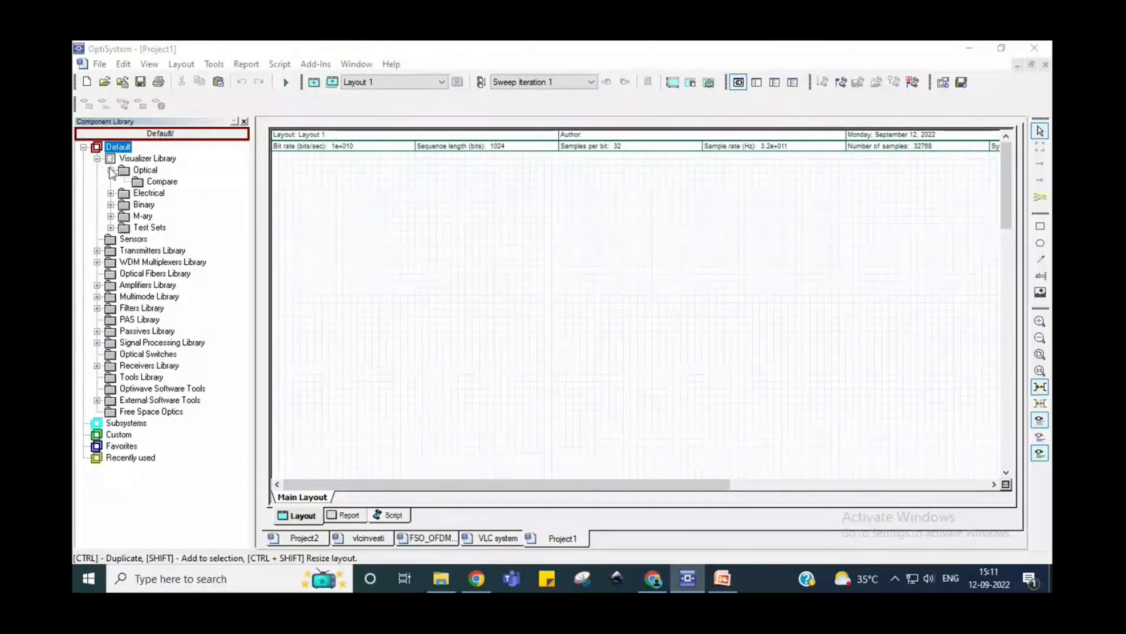
double_click(139, 181)
click(140, 181)
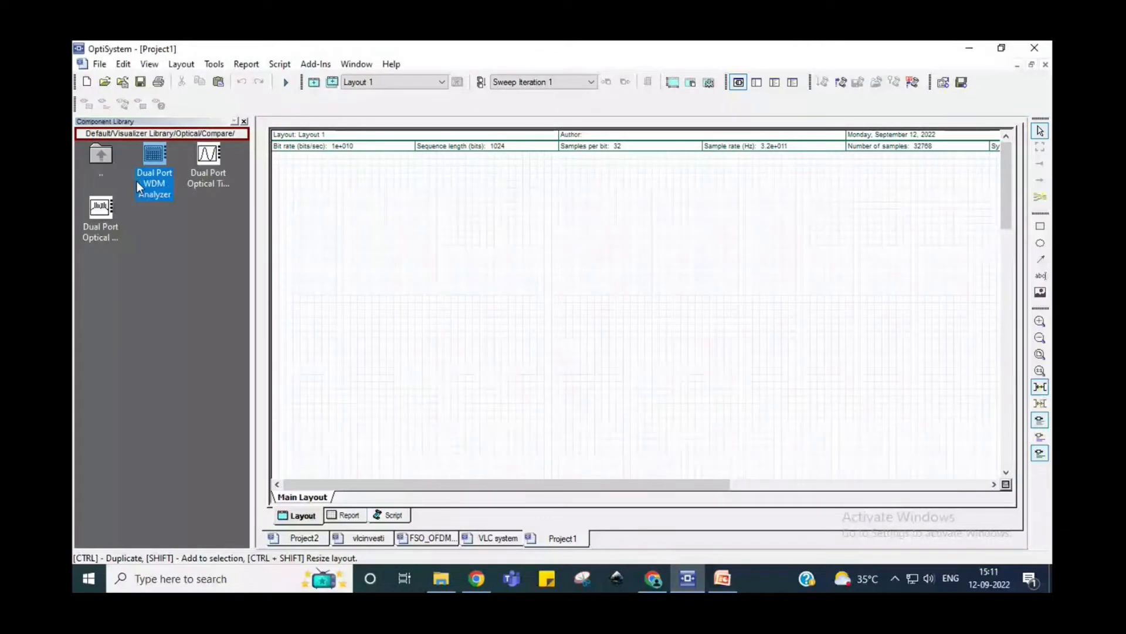
double_click(102, 153)
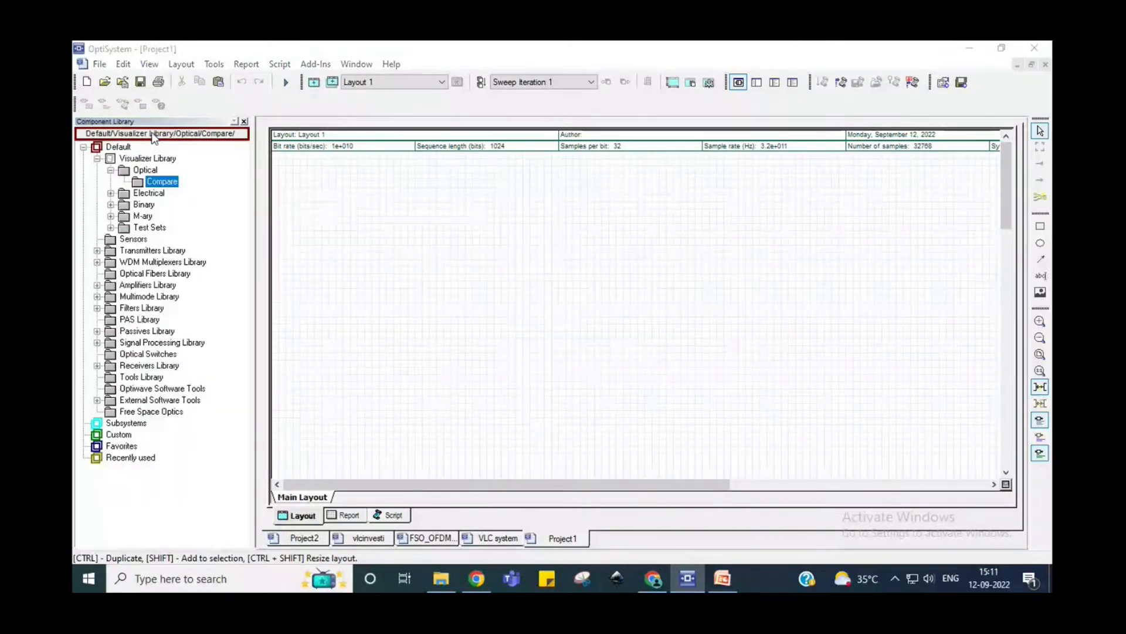
double_click(112, 148)
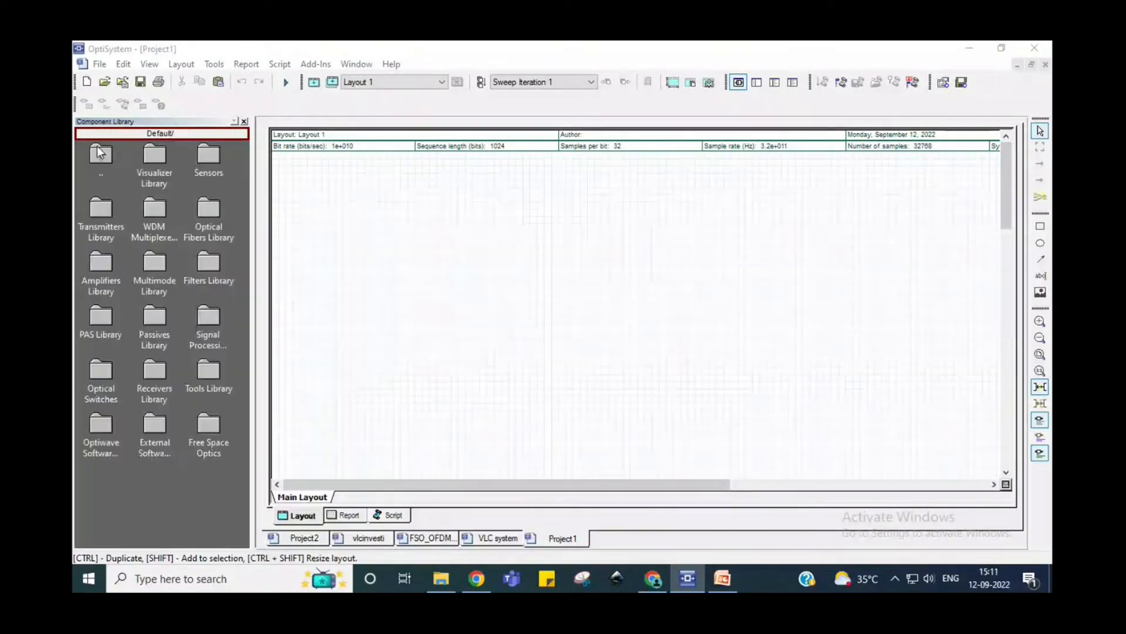
click(115, 132)
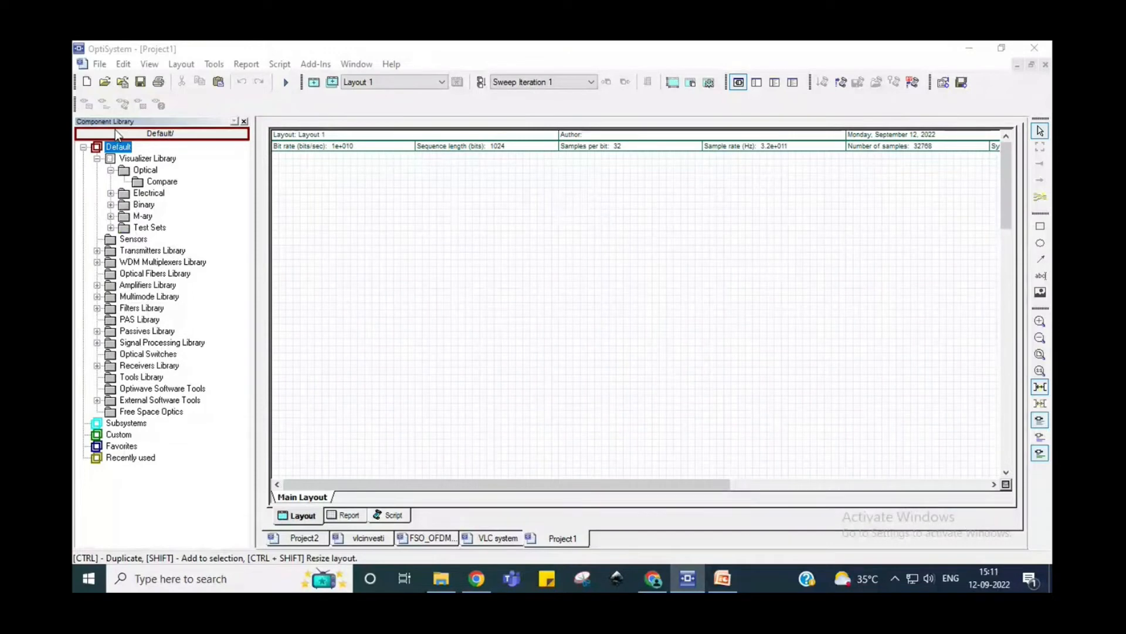
click(98, 159)
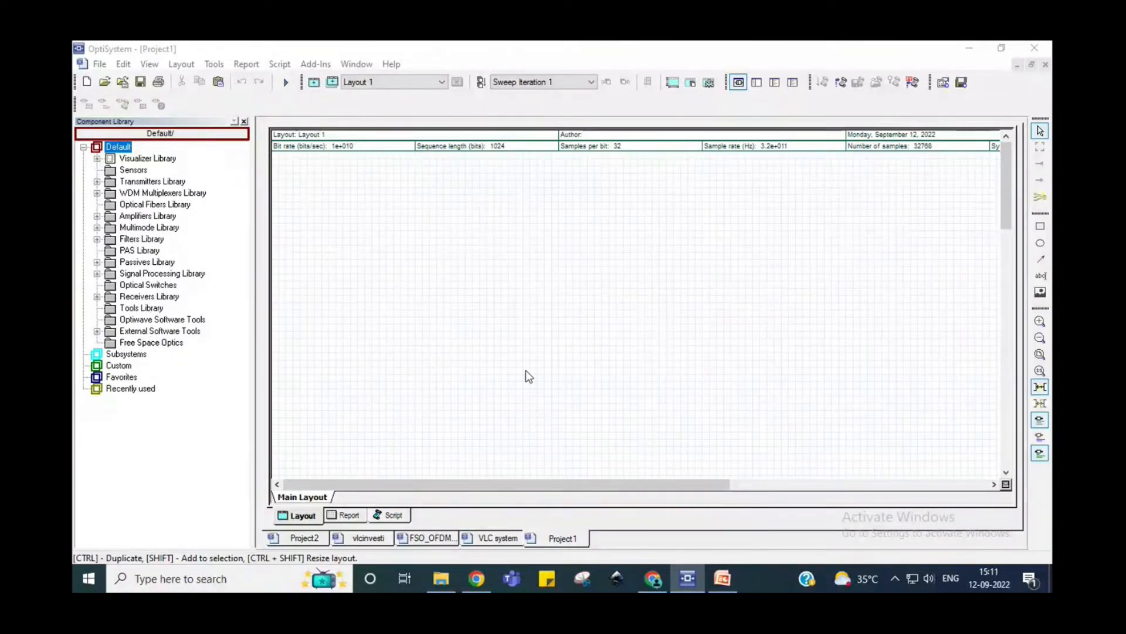
- Rename the layout as vlccommu in its layout properties
right_click(423, 196)
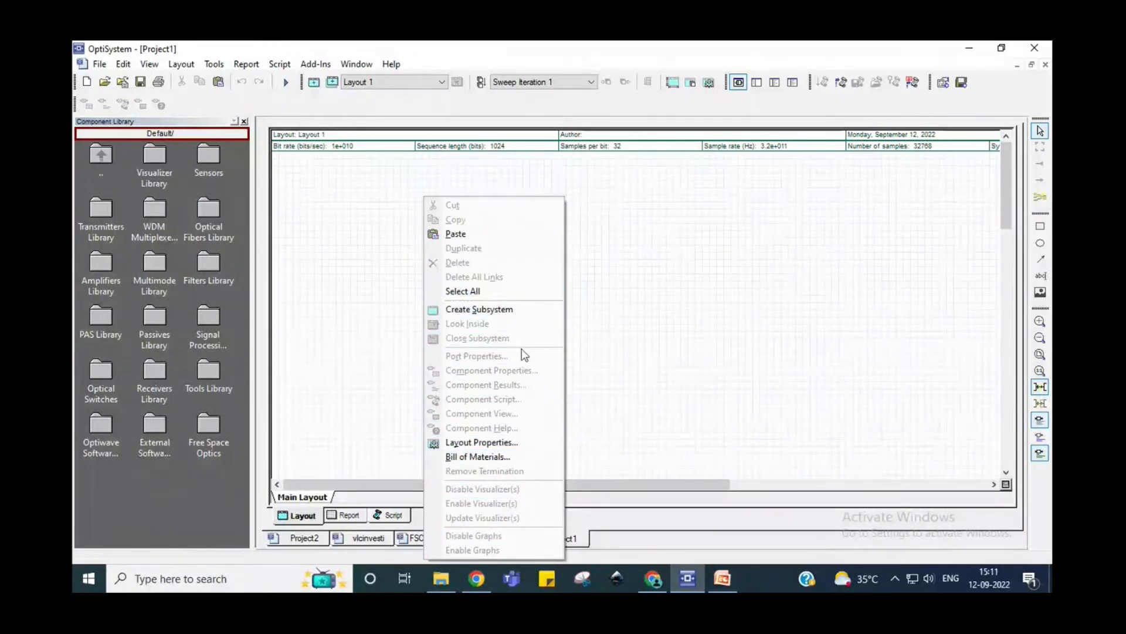
click(509, 447)
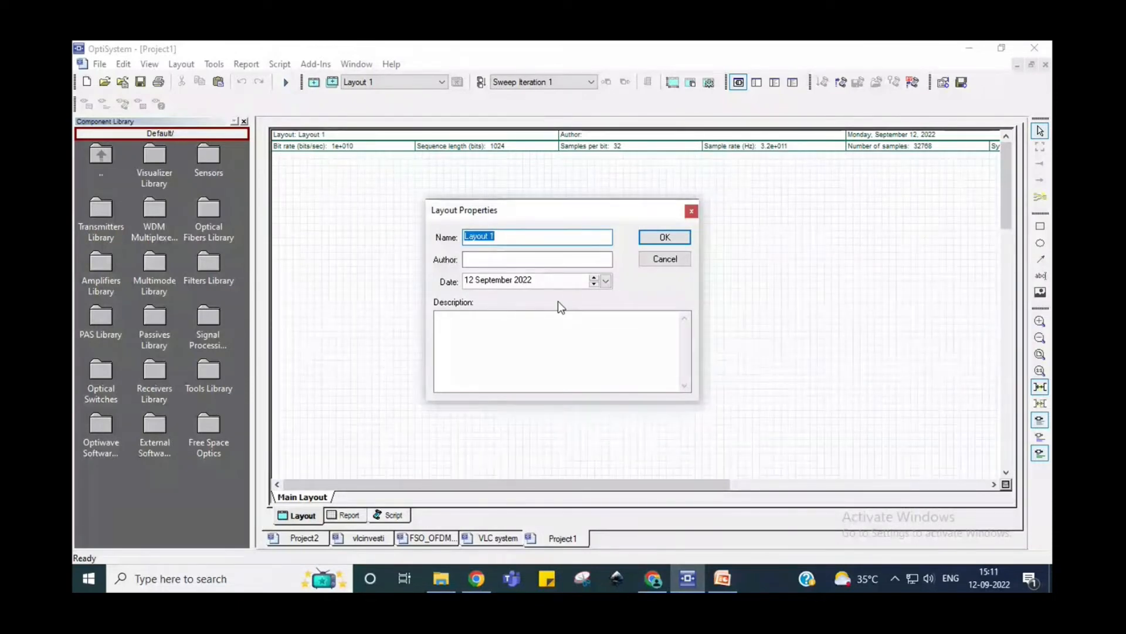
text(vlc)
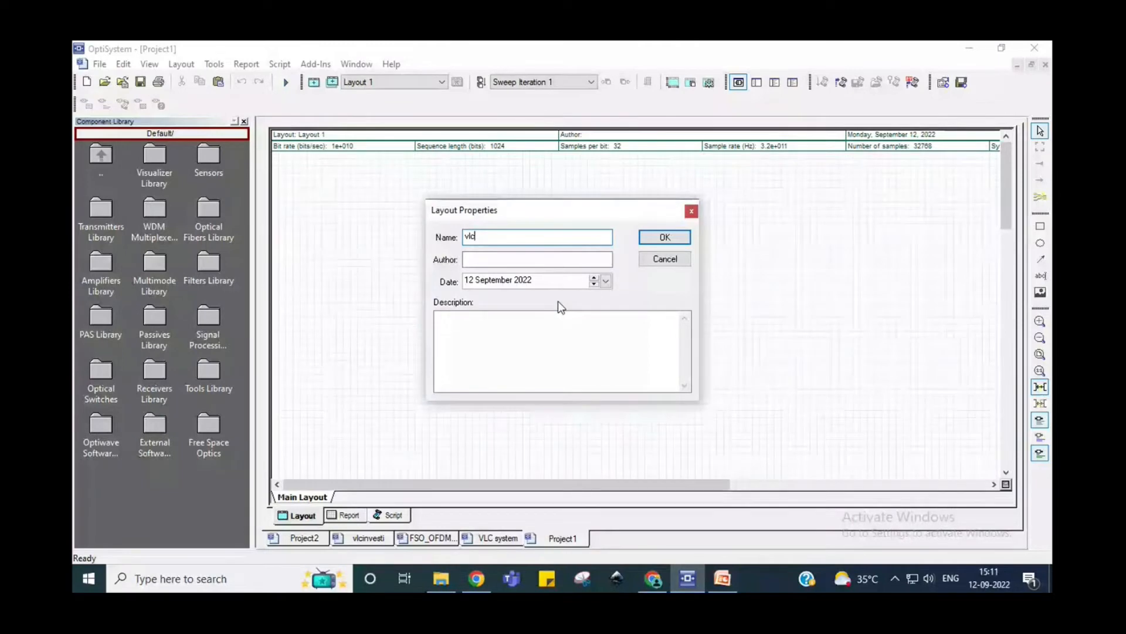
text(commu)
click(664, 237)
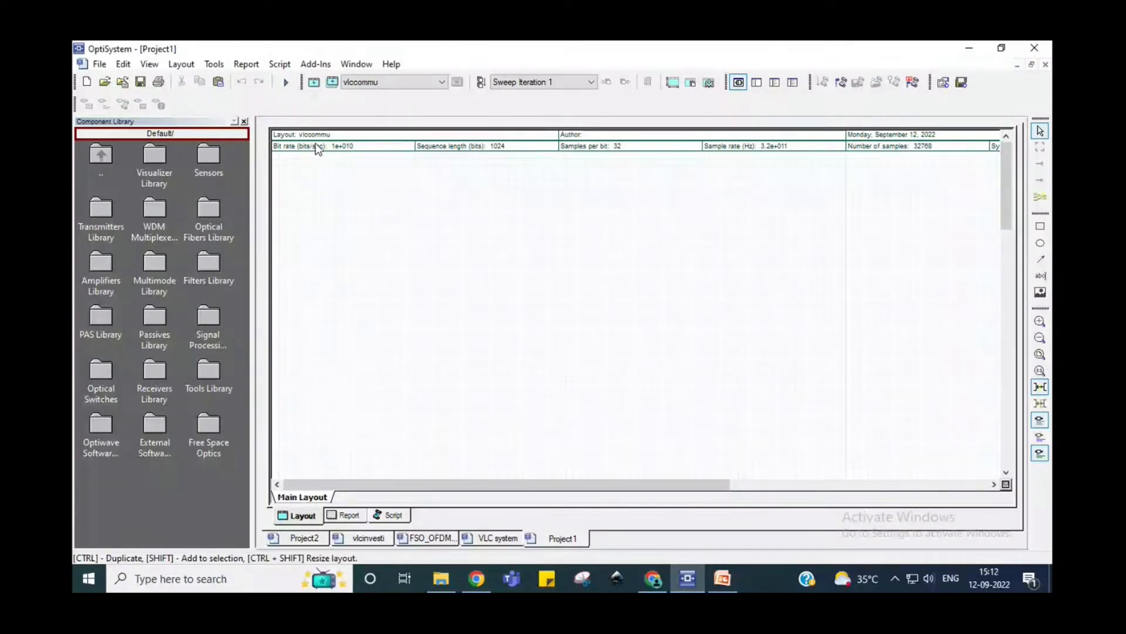
- Check the simulation window options in the vlccommu layout parameters and set the samples per bit to 64
double_click(436, 240)
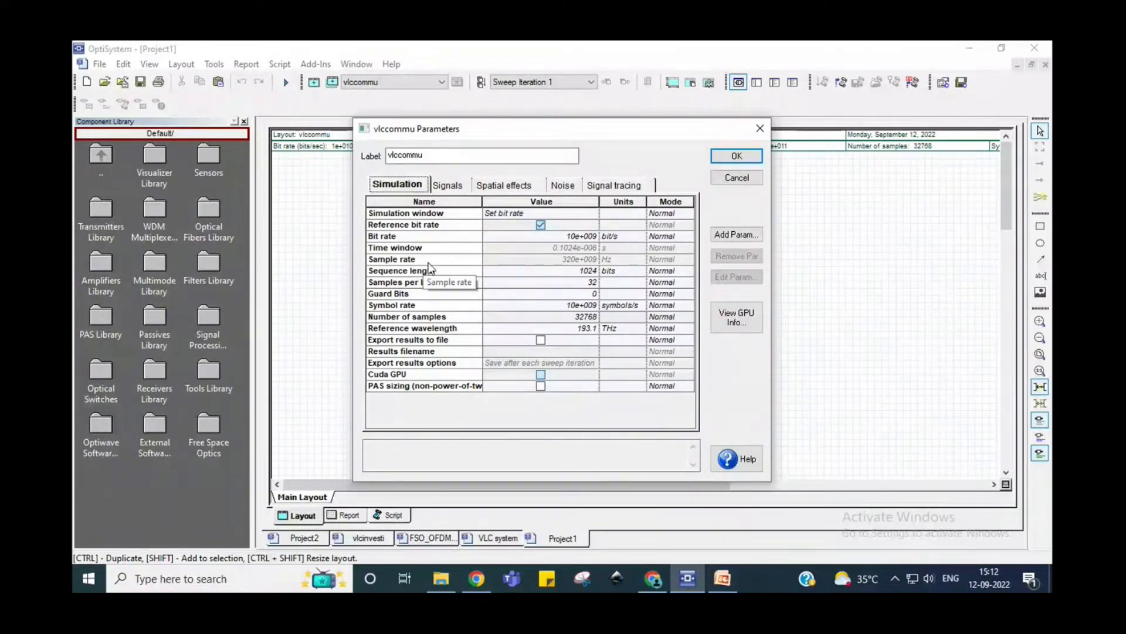
click(508, 214)
click(508, 214)
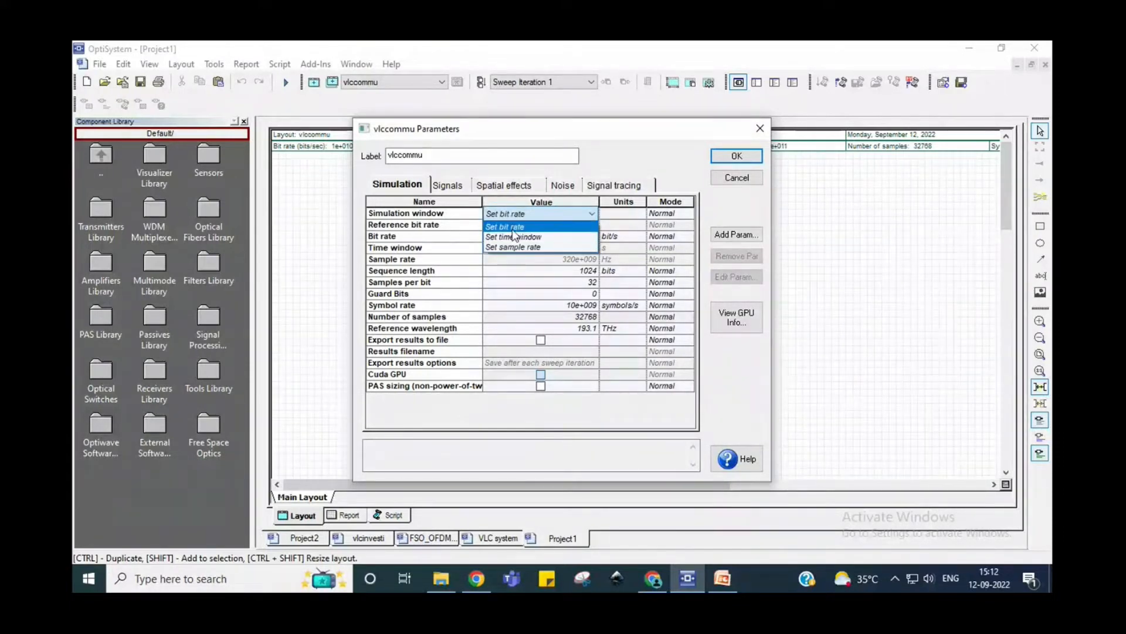
click(511, 271)
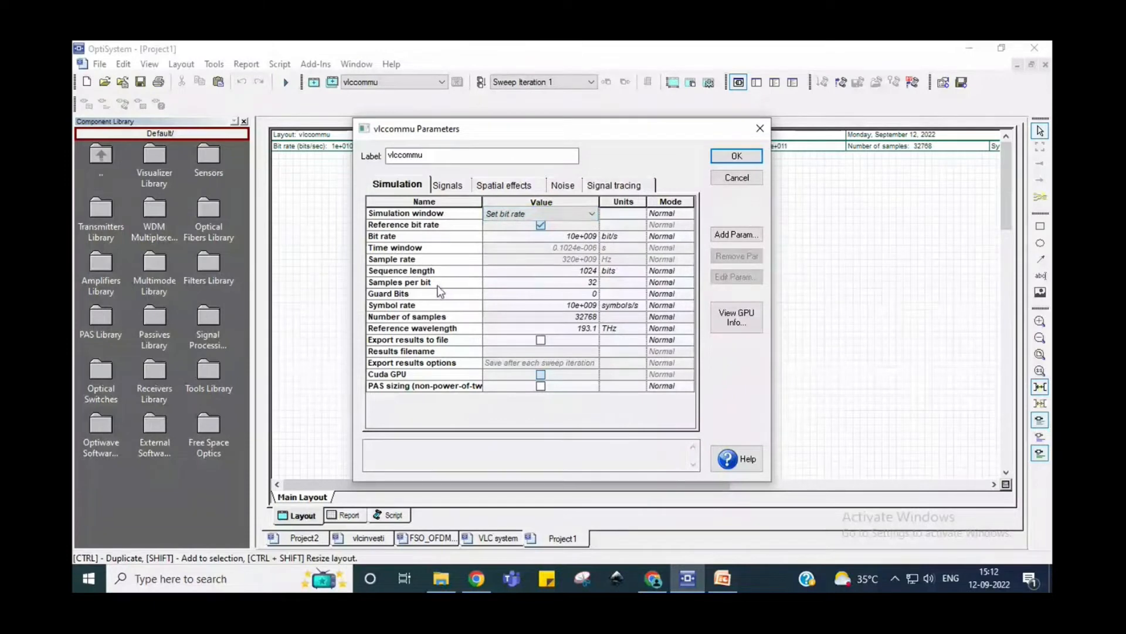
click(591, 283)
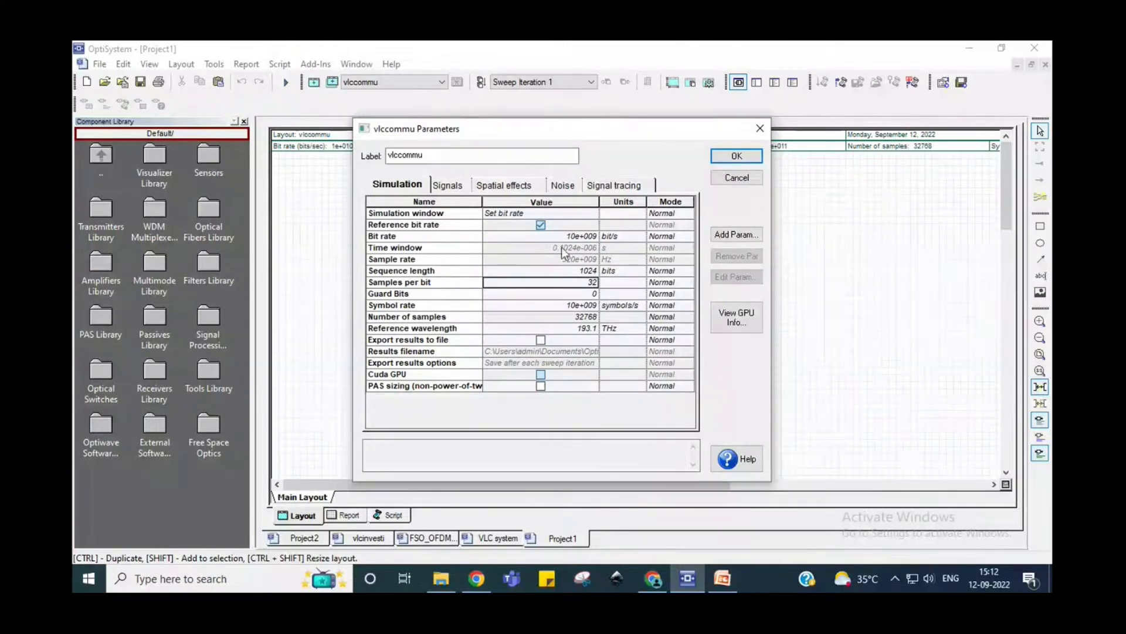
click(595, 282)
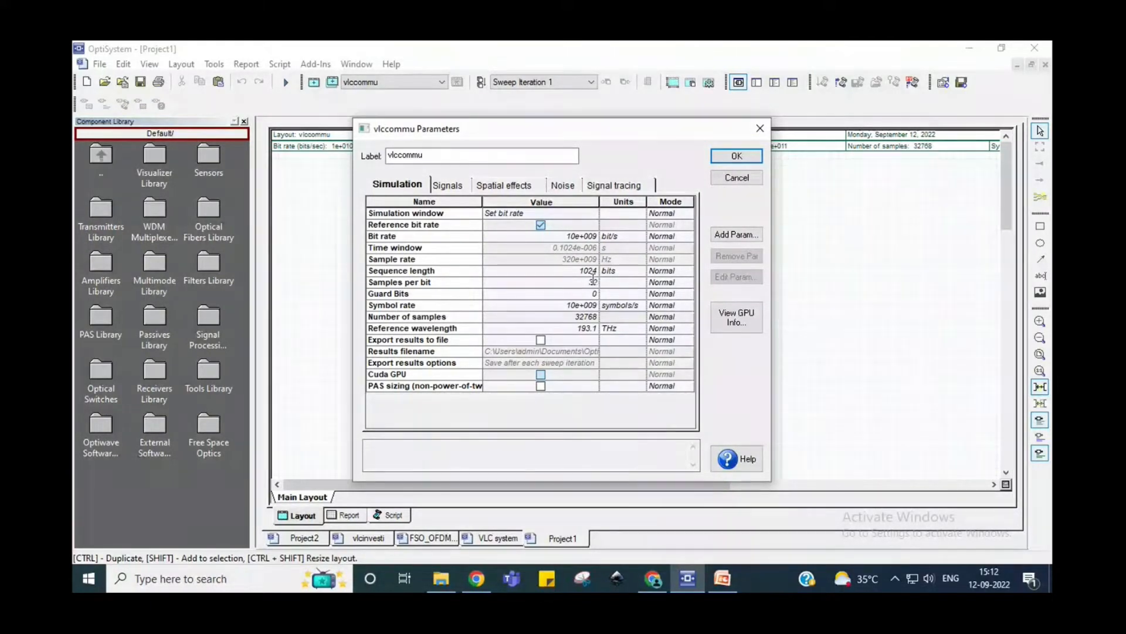
key(Tab)
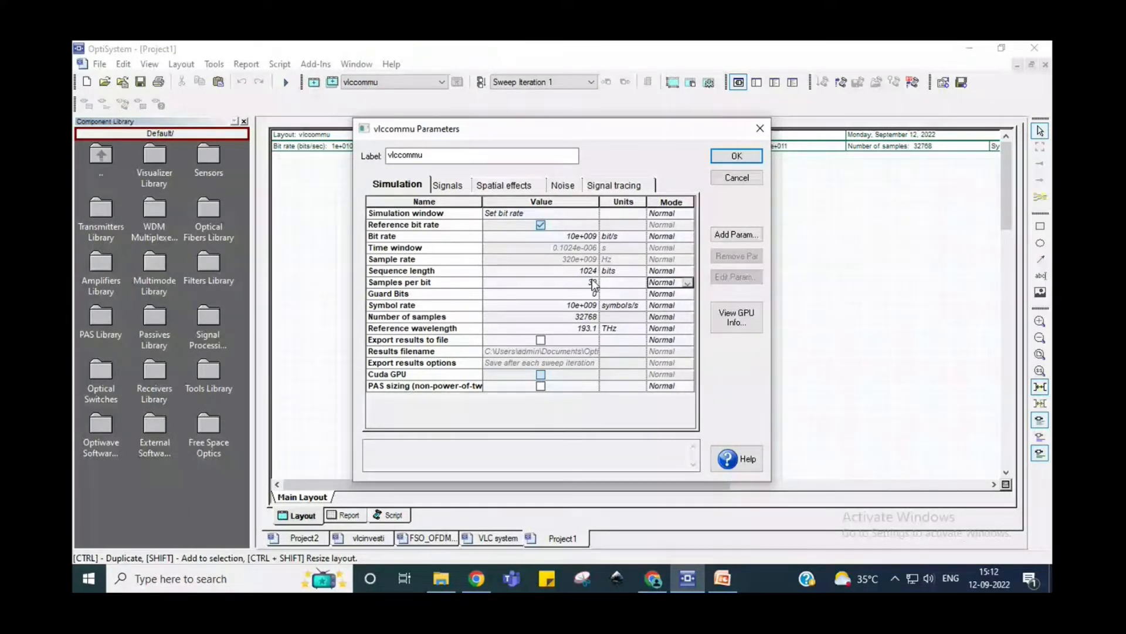
click(593, 283)
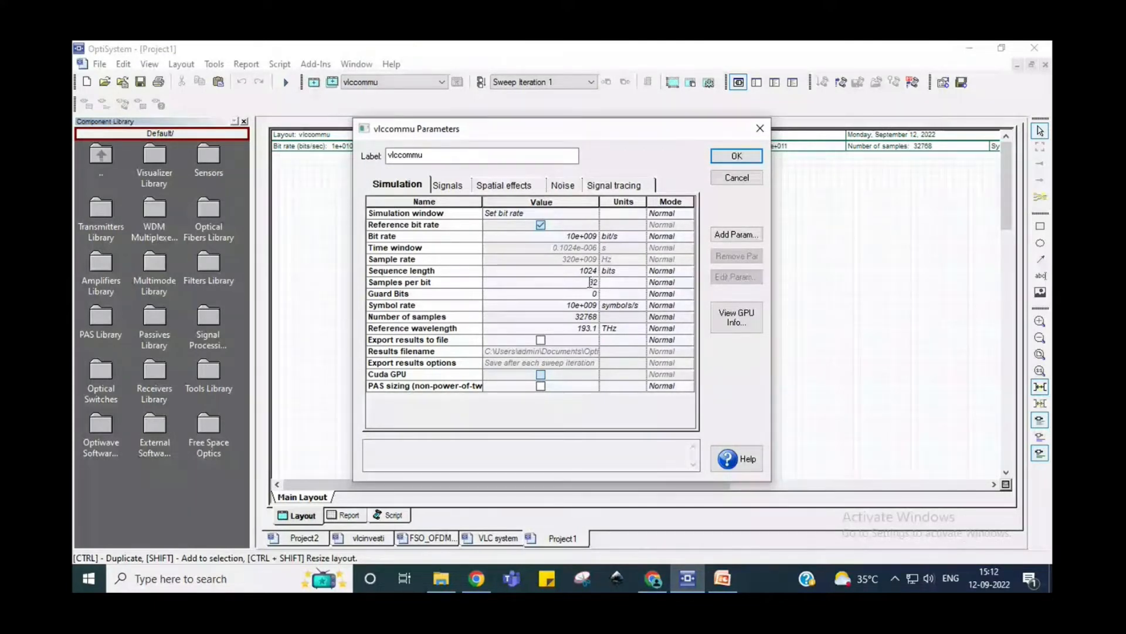
key(BackSpace)
- Review the signals, spatial effects, noise and signal tracing parameters, set the layout's bit rate to 1e+009 bit/s and apply
click(447, 187)
click(503, 187)
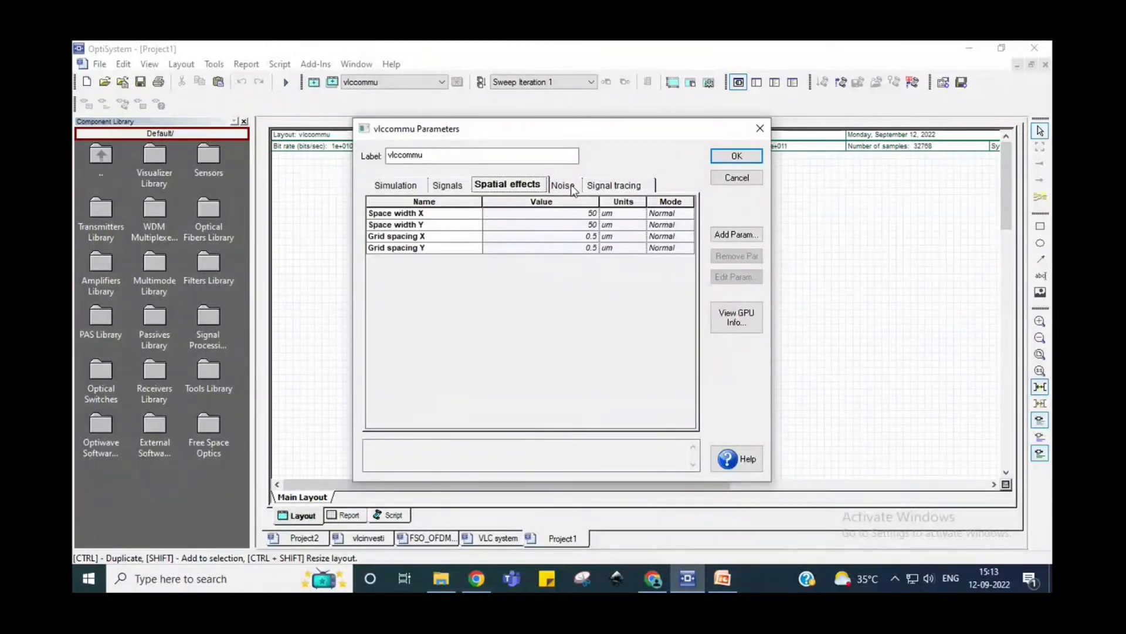
click(564, 187)
click(612, 185)
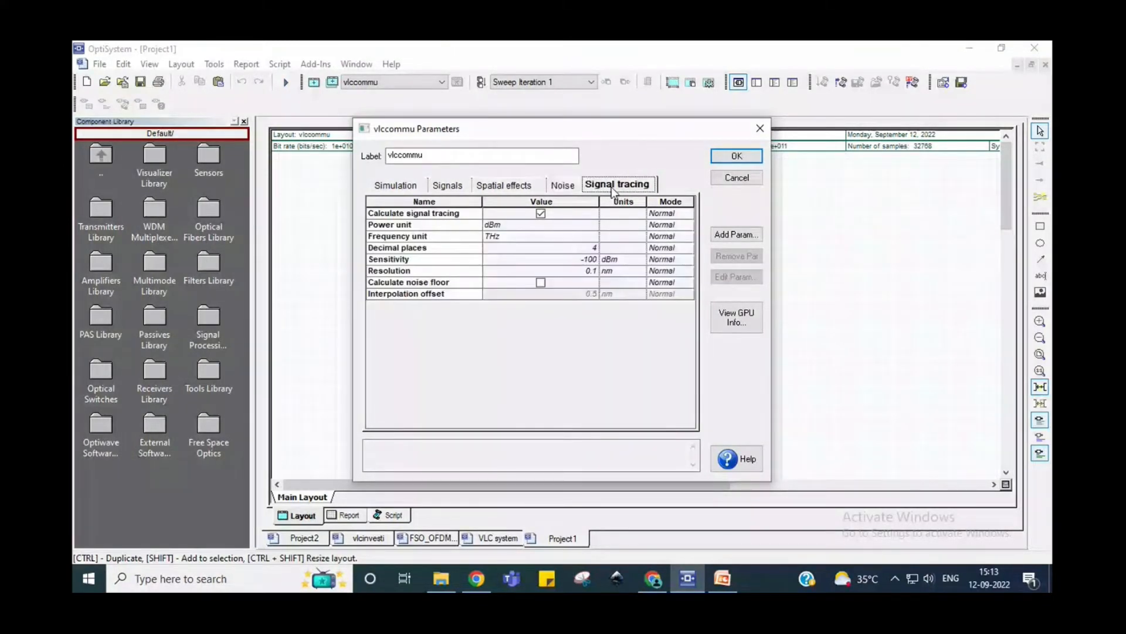
click(396, 186)
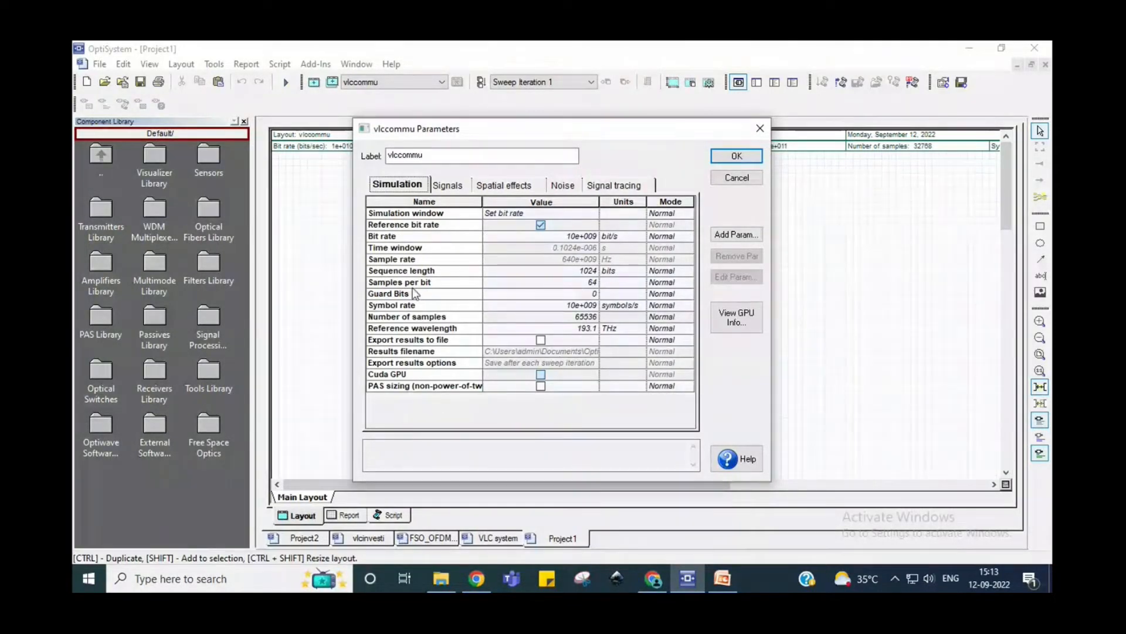
click(578, 237)
key(BackSpace)
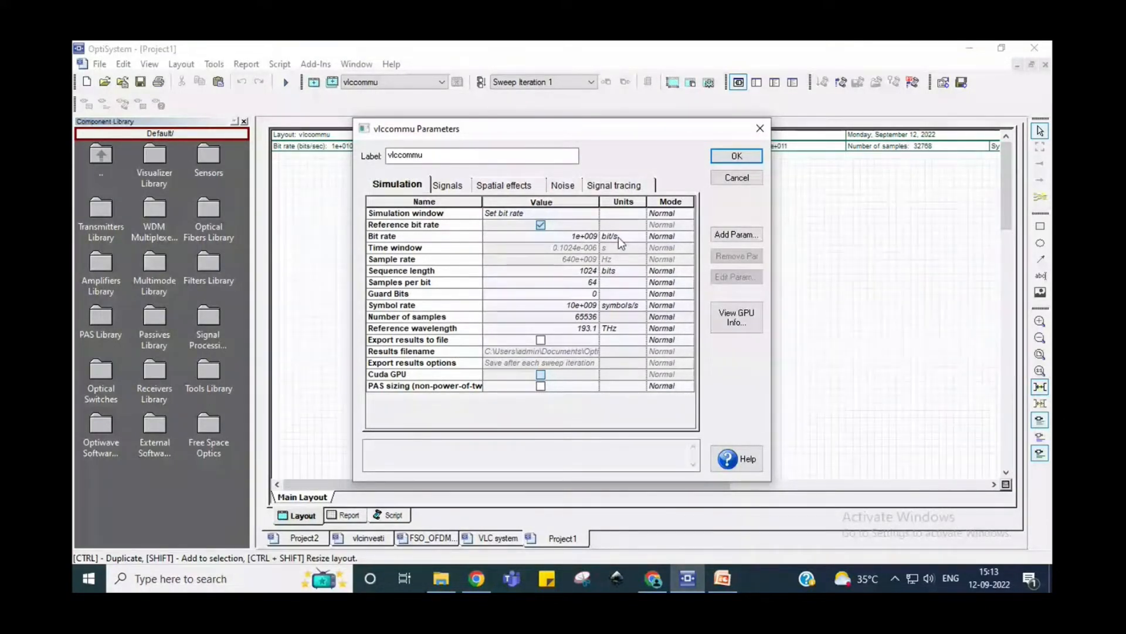
click(736, 158)
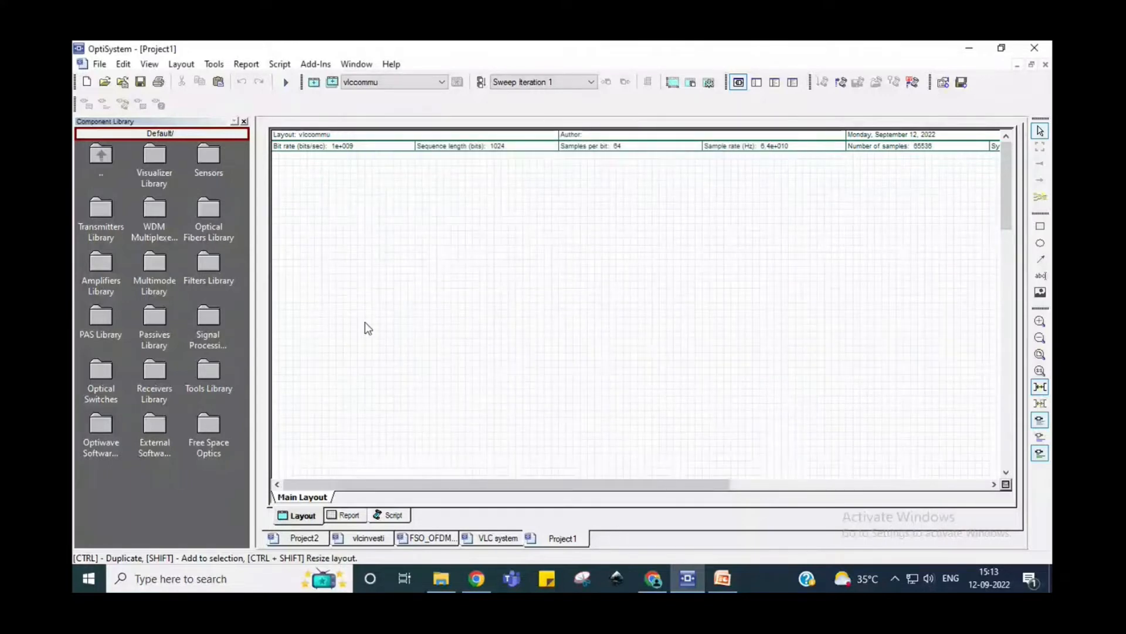
right_click(178, 490)
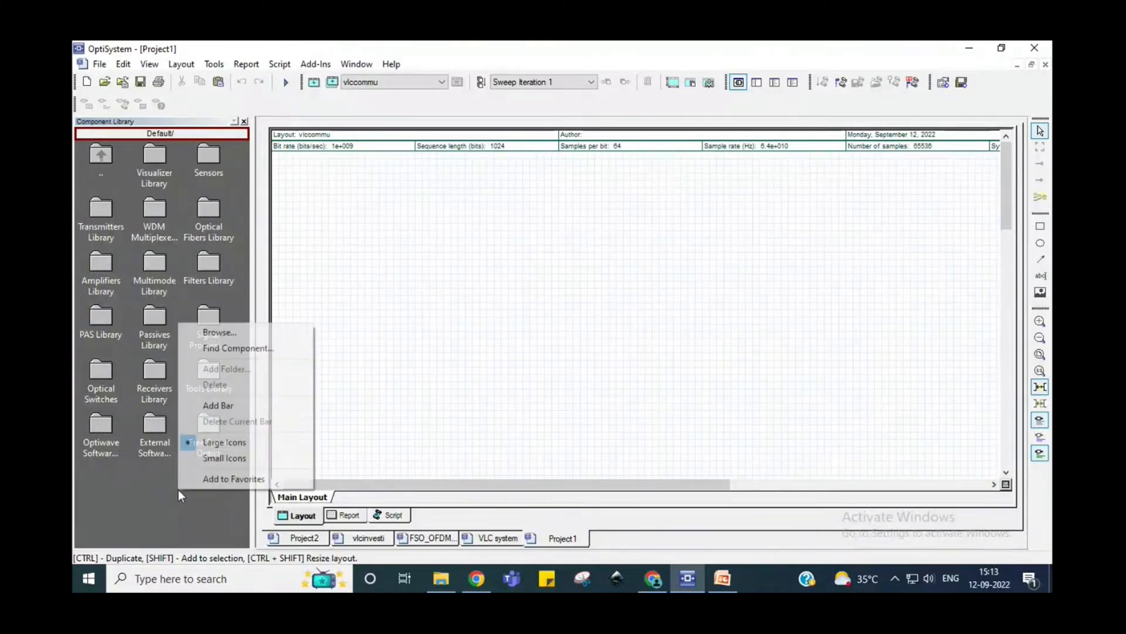
click(237, 351)
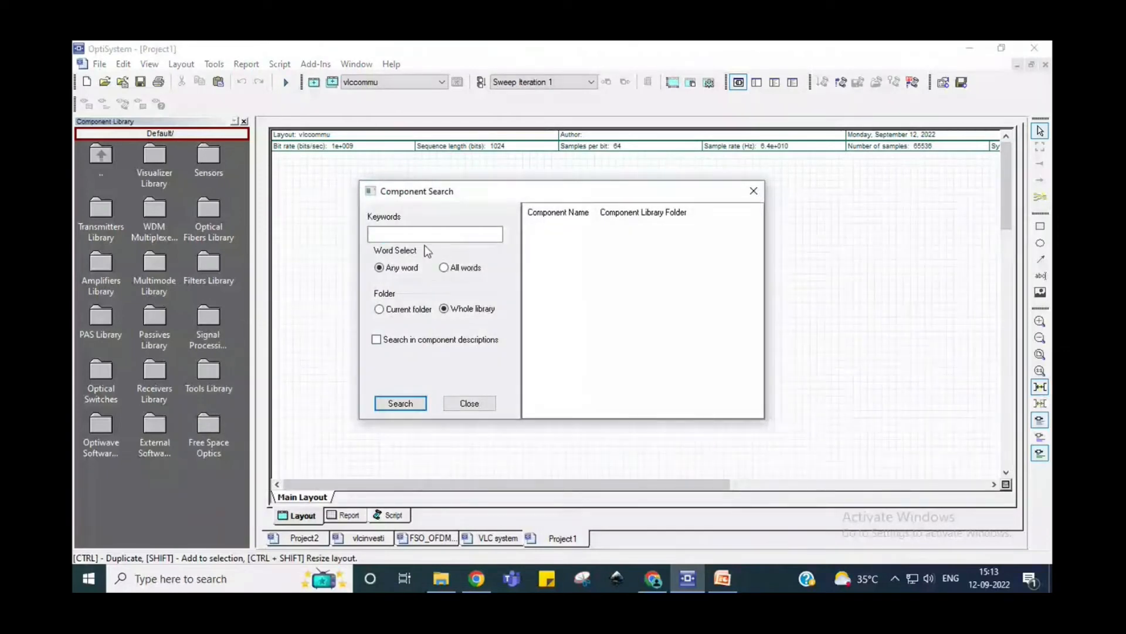
click(441, 232)
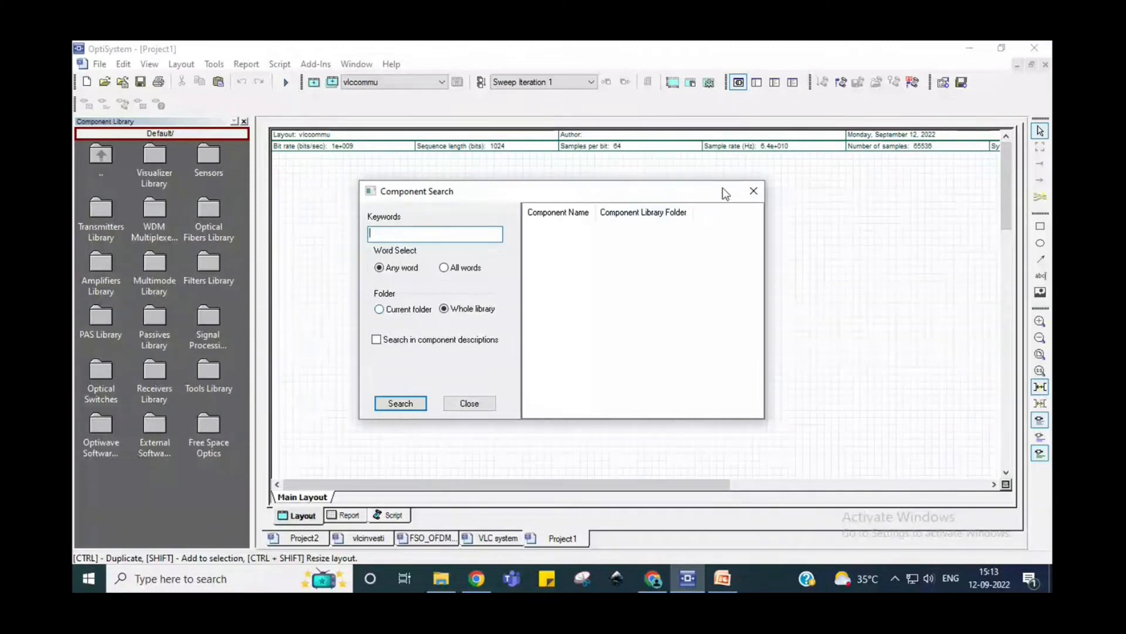
click(753, 190)
- Consult the layout of the vlcinvesti project, return to Project1 and search the whole component library for "pseudo"
click(364, 538)
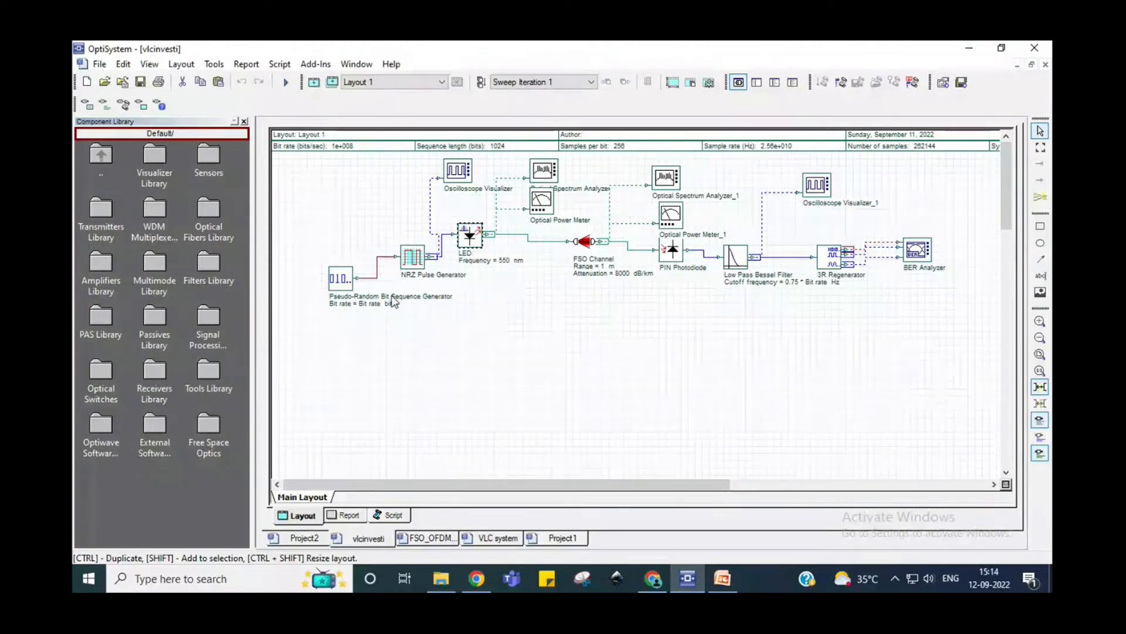
click(540, 538)
right_click(218, 476)
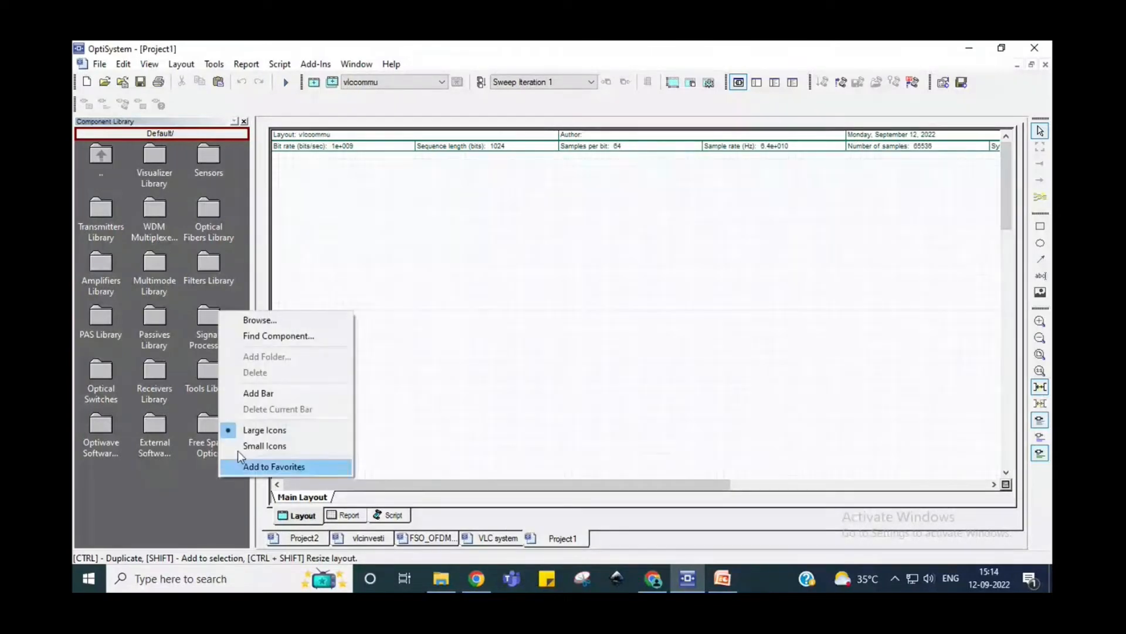
click(287, 341)
click(451, 236)
text(p)
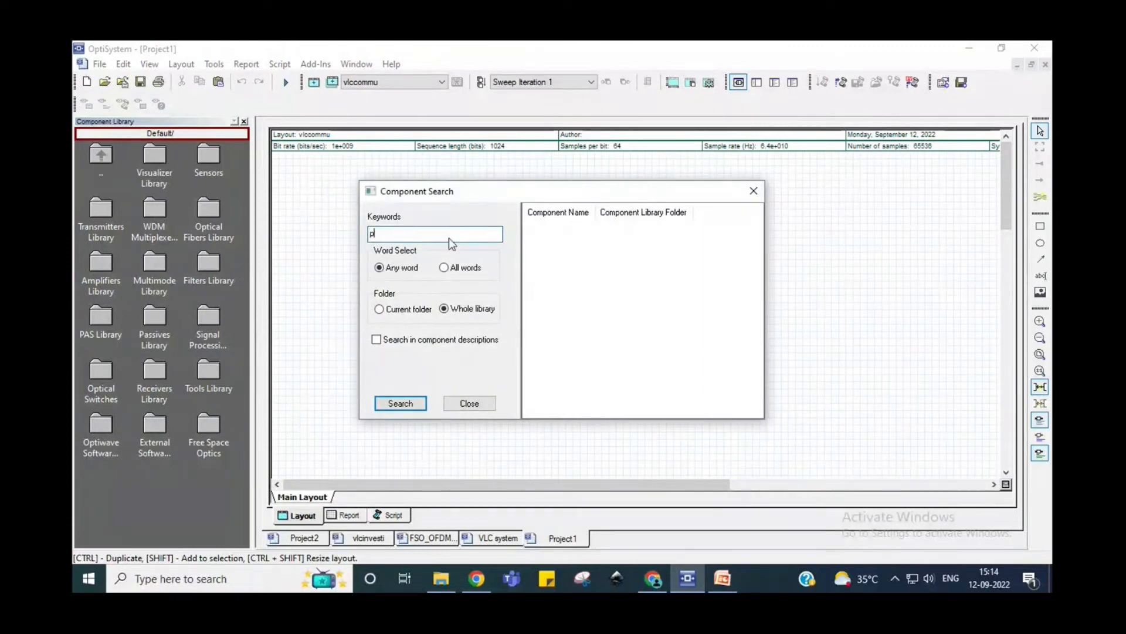
text(seudo)
key(Return)
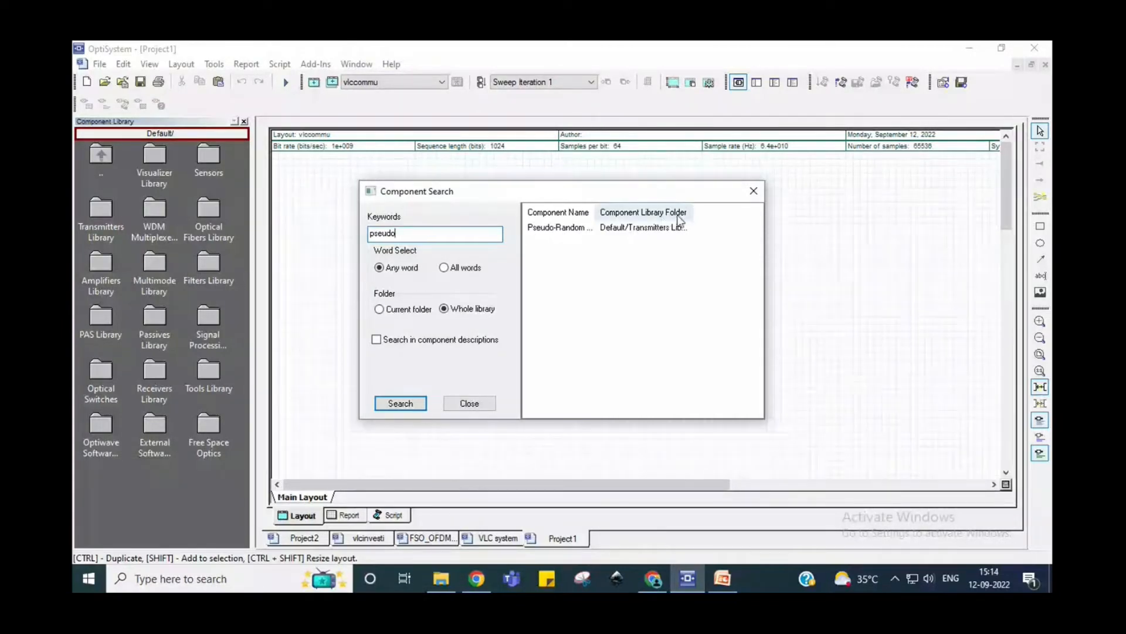
- Locate the found Pseudo-Random Bit Sequence Generator in the library and place it in the upper-left area of the vlccommu layout
double_click(548, 229)
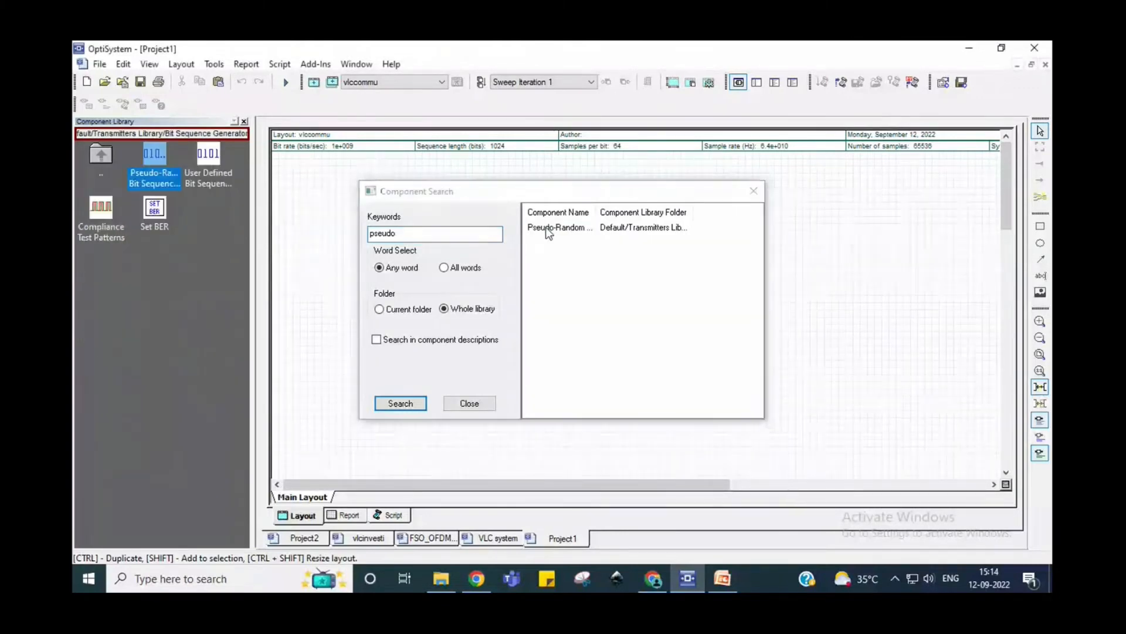
click(469, 403)
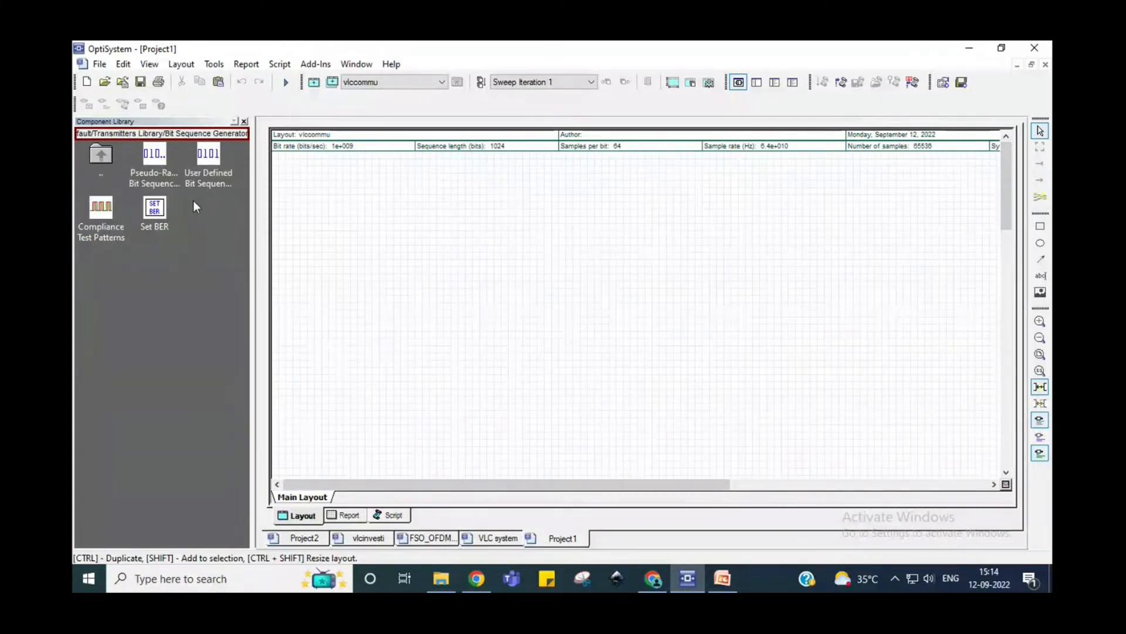
drag(170, 185, 379, 245)
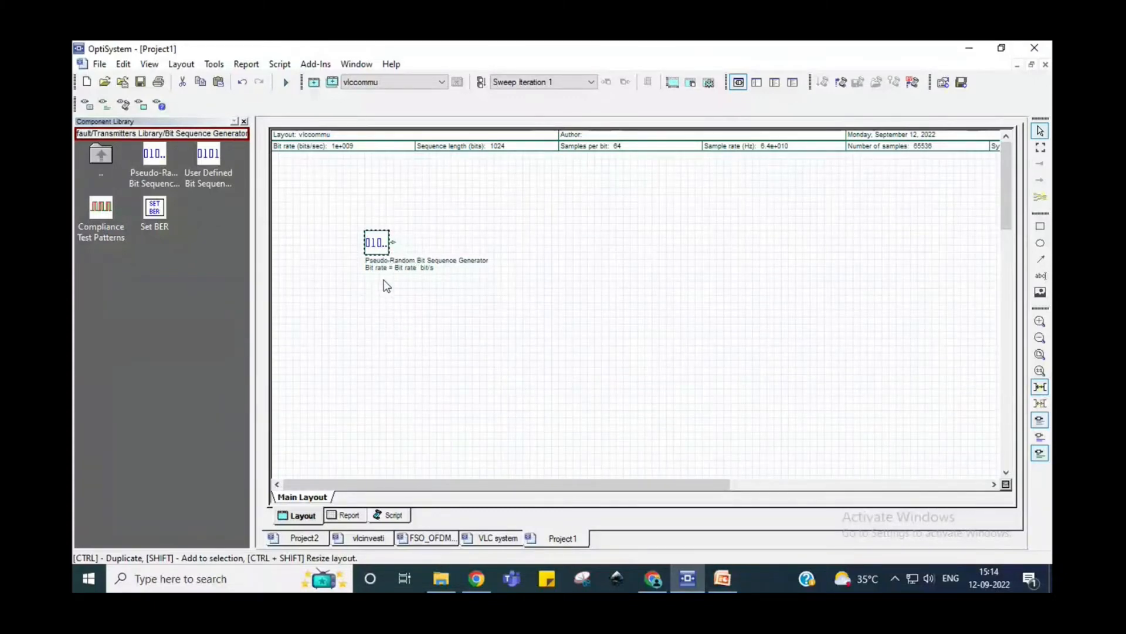
- Review the Pseudo-Random Bit Sequence Generator's main properties and compare them with the vlccommu layout parameters
double_click(378, 245)
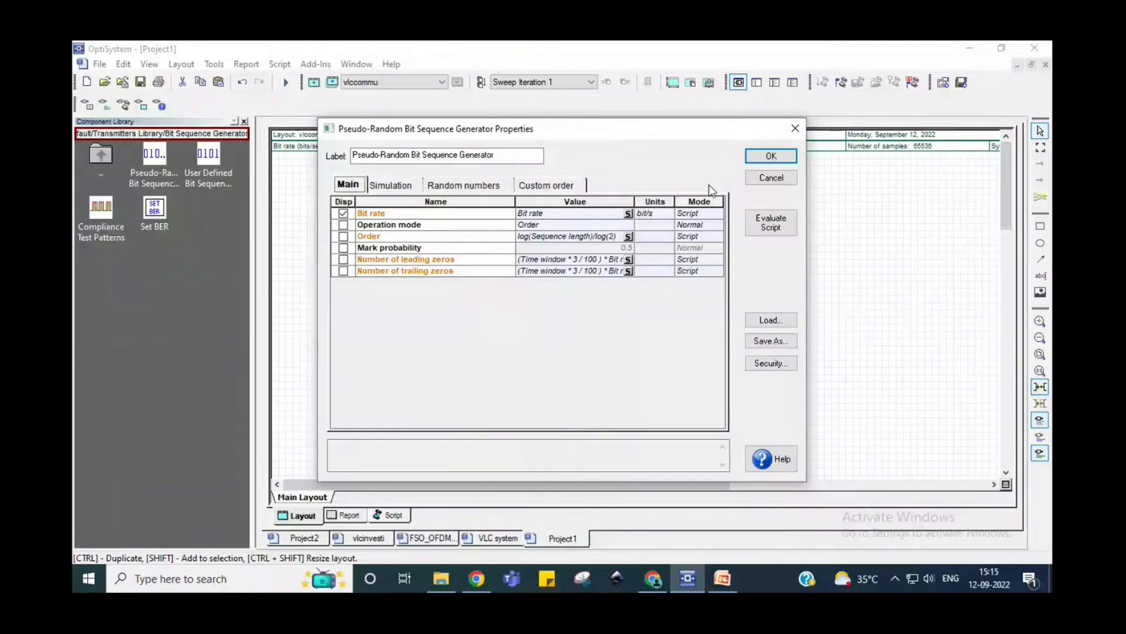
click(771, 177)
double_click(630, 302)
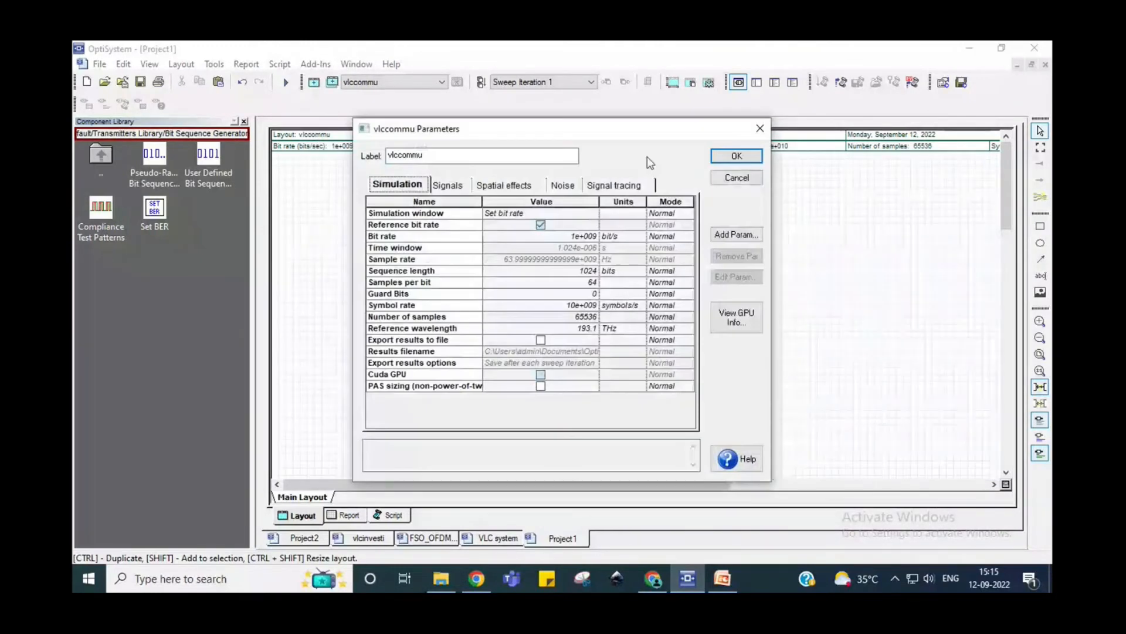
drag(647, 135, 825, 142)
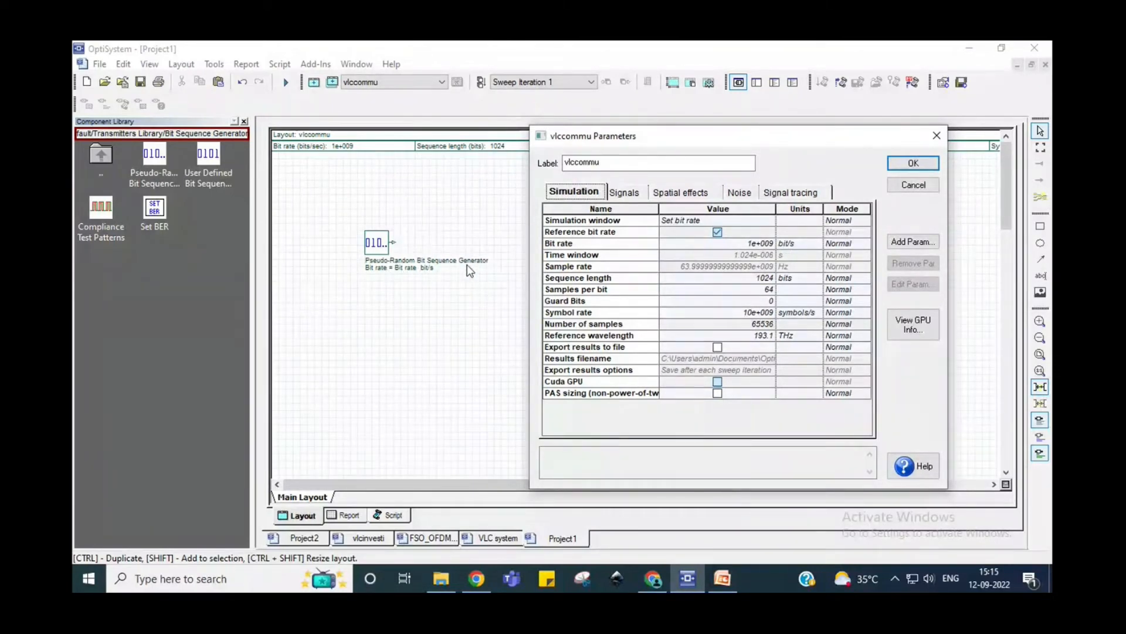
click(924, 185)
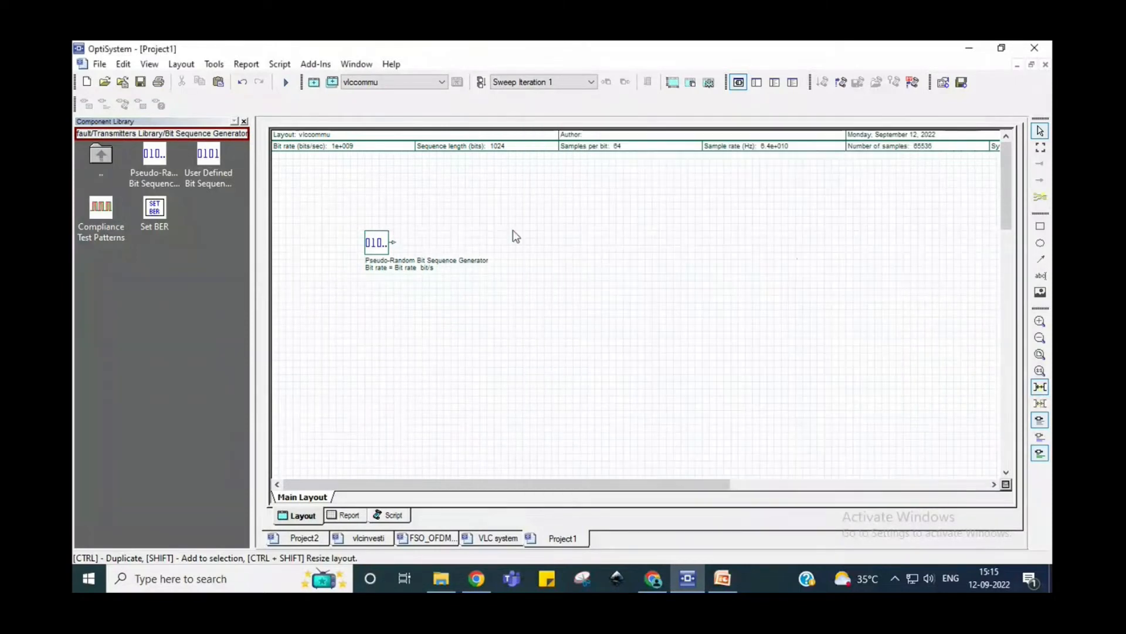
- Try Normal mode for the Pseudo-Random Bit Sequence Generator's bit rate, restore it to Script mode and accept the properties
double_click(368, 243)
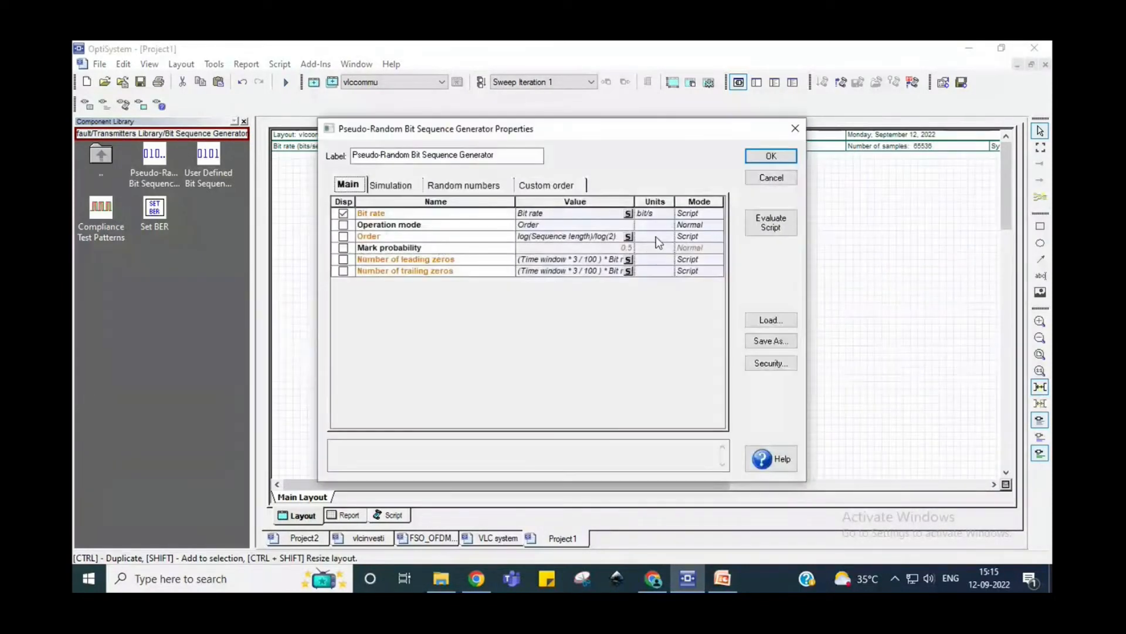
click(688, 216)
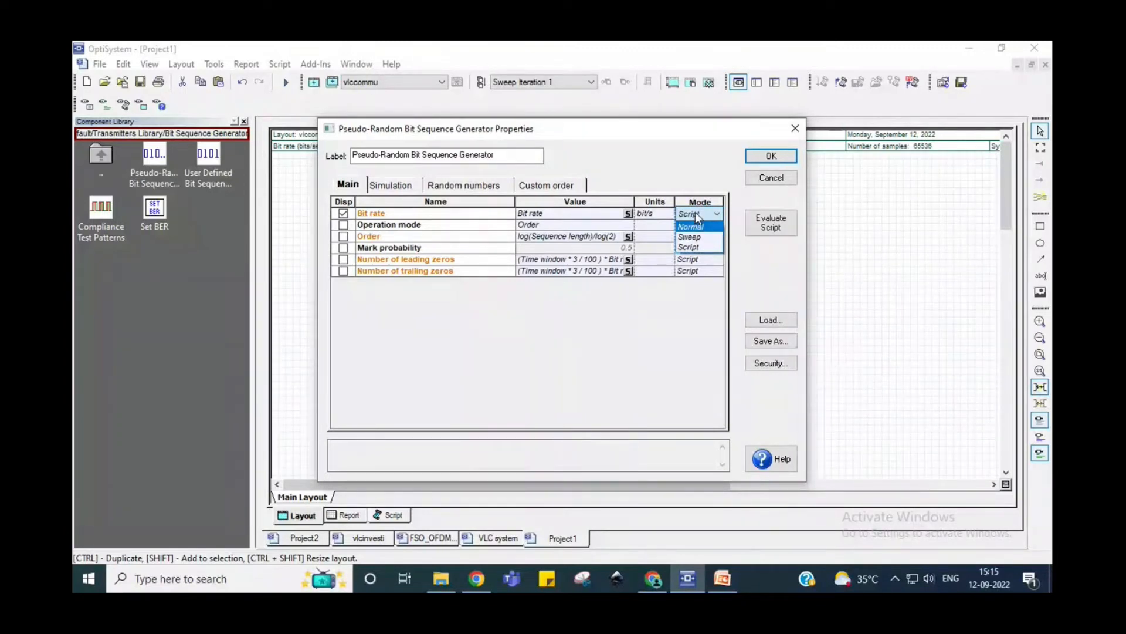
click(692, 228)
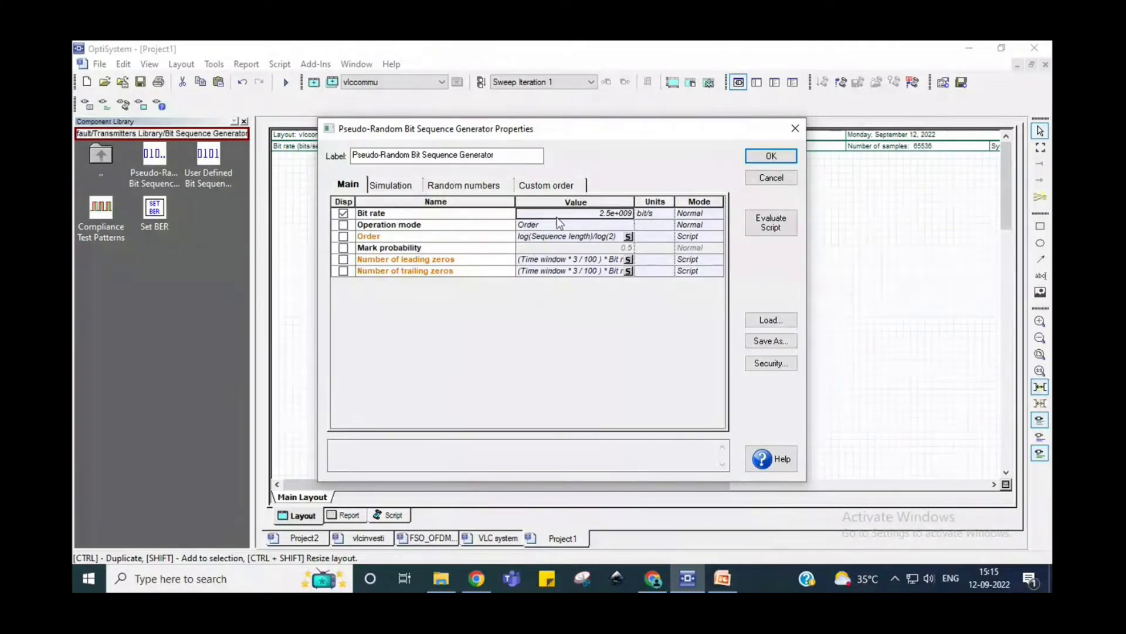
click(698, 215)
click(698, 249)
drag(646, 135, 700, 134)
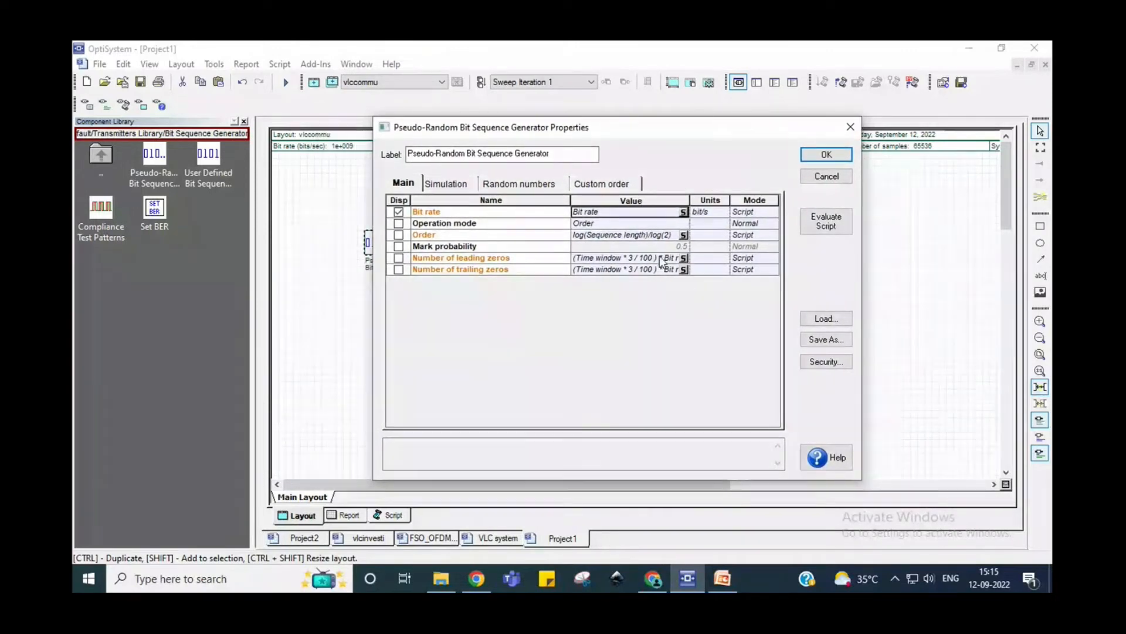
click(833, 155)
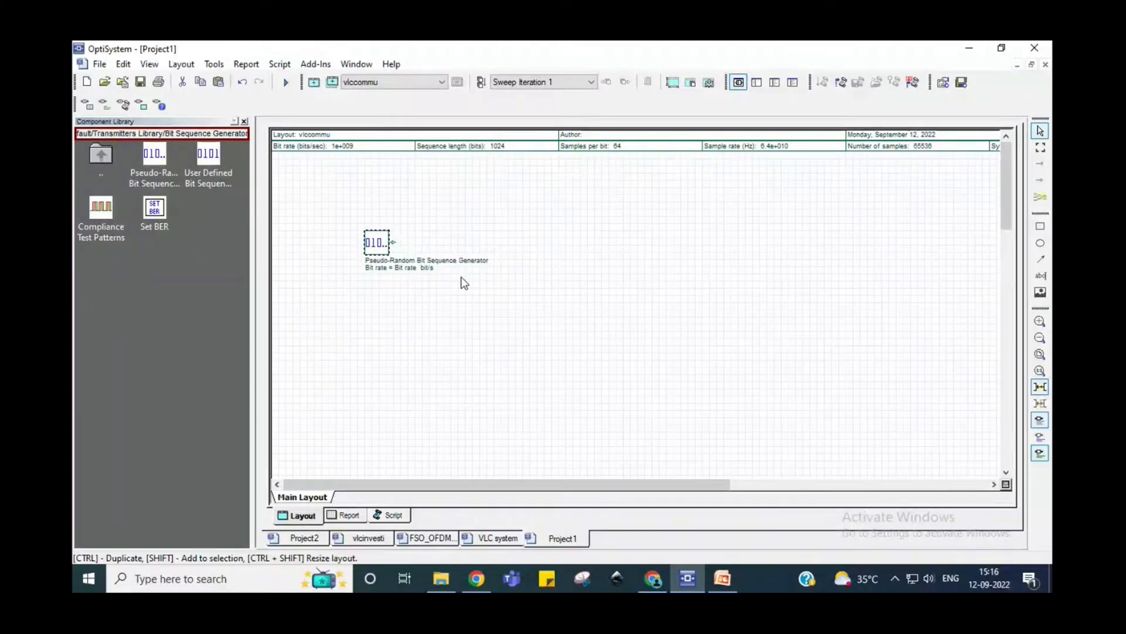
- Move the Pseudo-Random Bit Sequence Generator slightly left and down, and consult the vlcinvesti layout before returning to Project1
drag(375, 243, 339, 250)
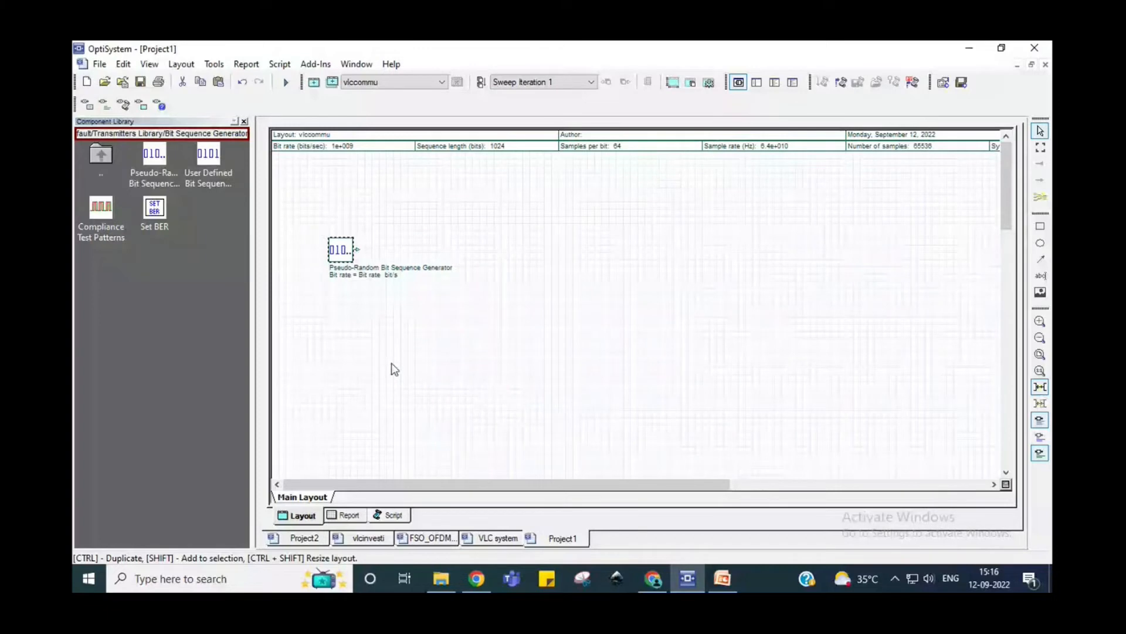
click(378, 539)
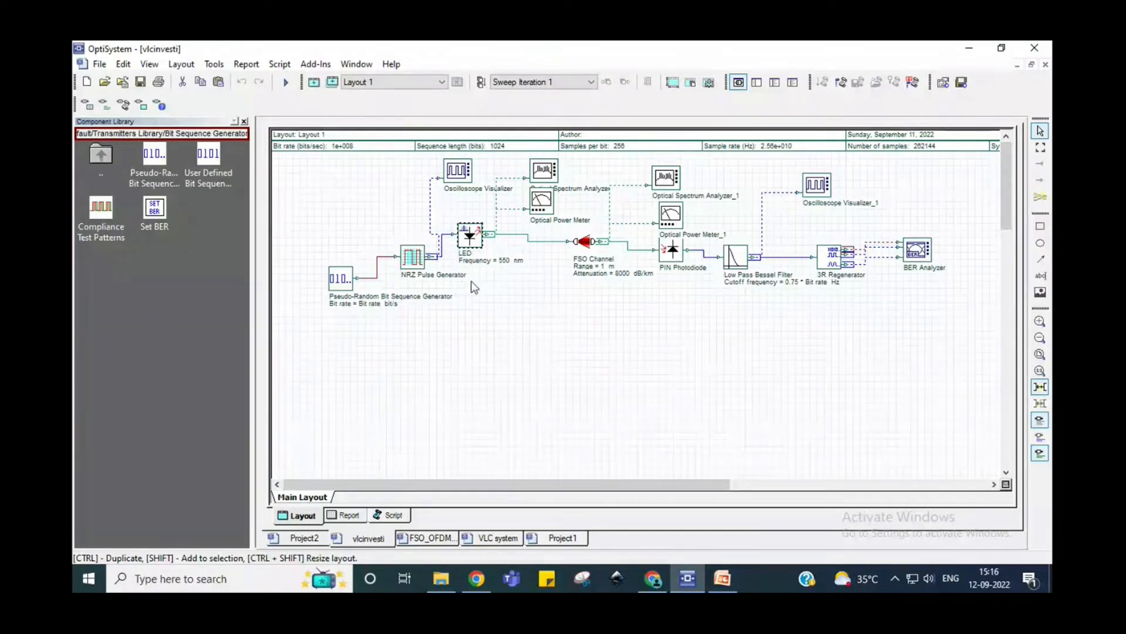
click(561, 538)
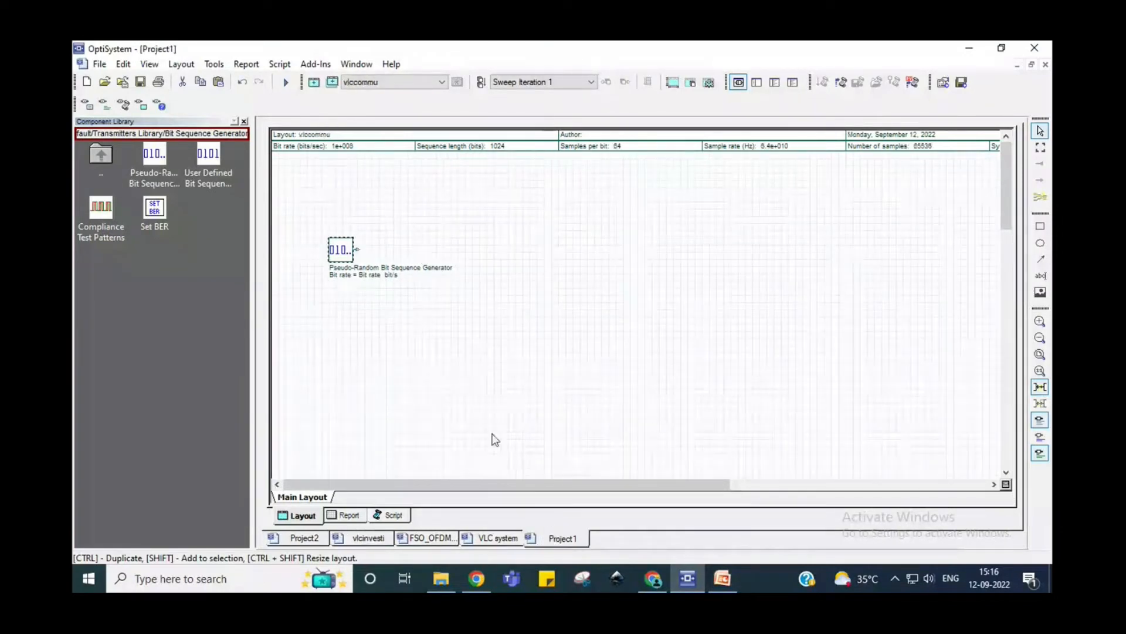
- Search the whole component library for "nrz" and locate the NRZ Pulse Generator in its library folder
right_click(216, 263)
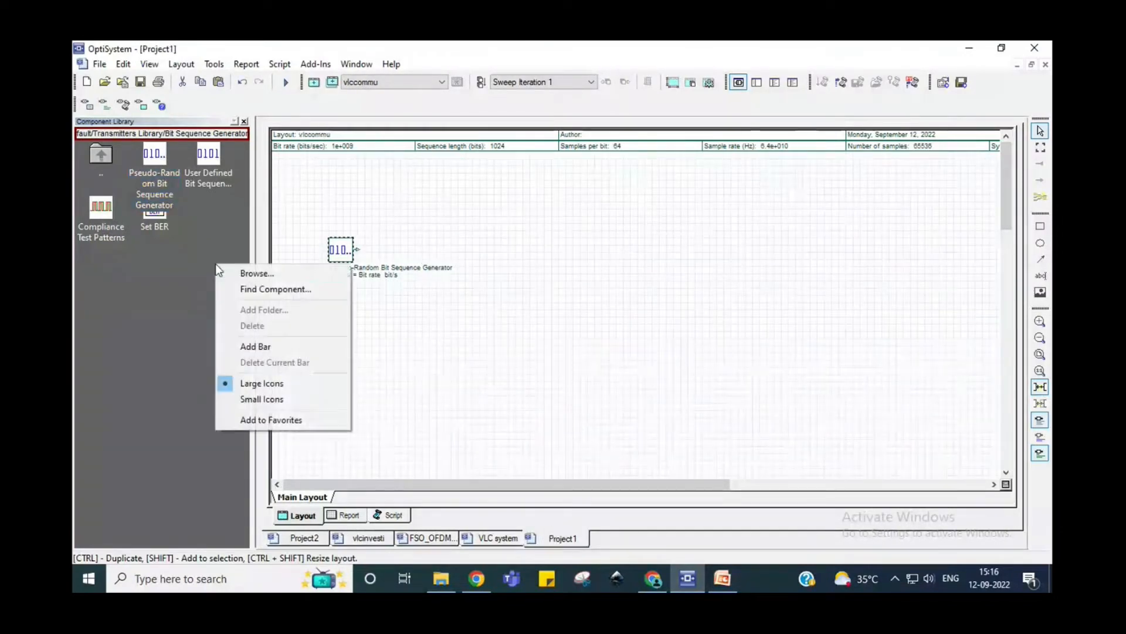
click(265, 291)
click(444, 237)
text(nrz)
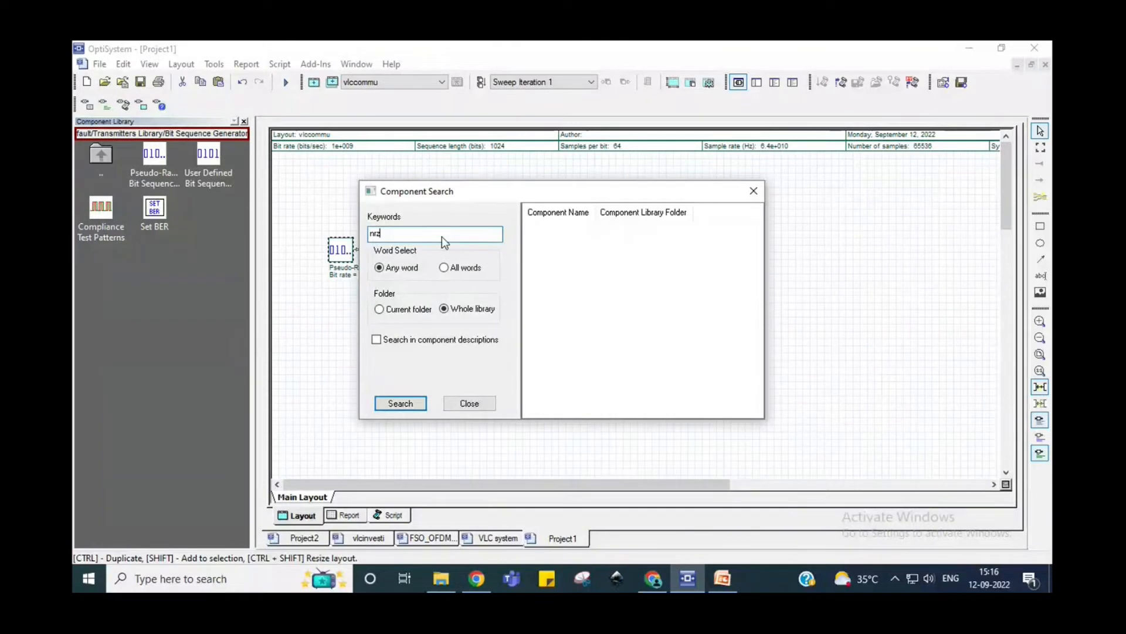
key(Return)
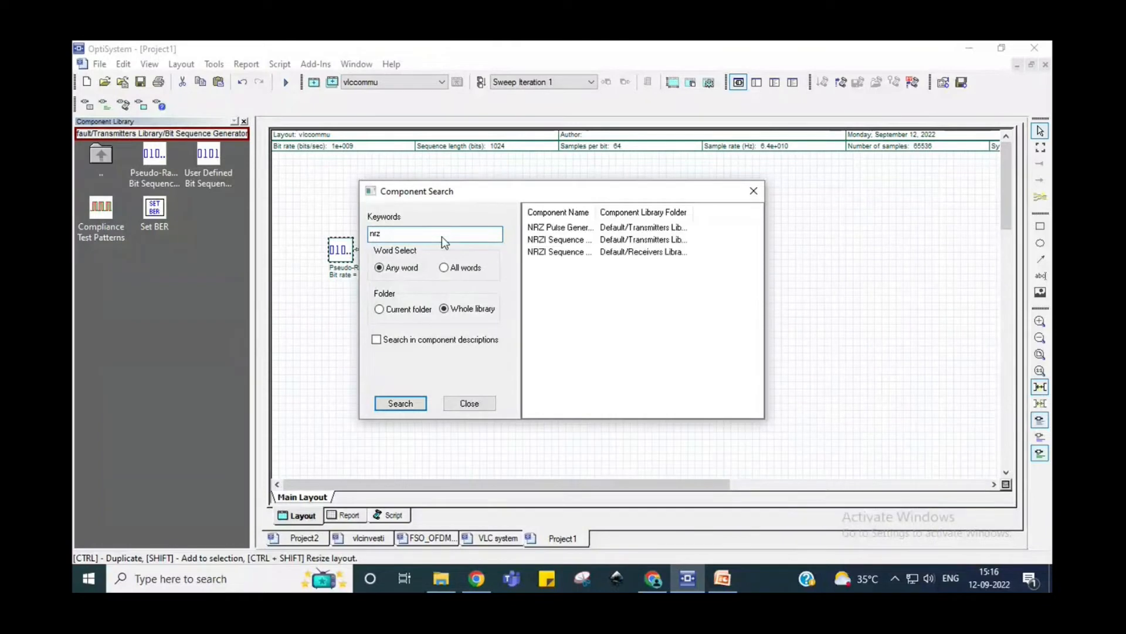
double_click(540, 229)
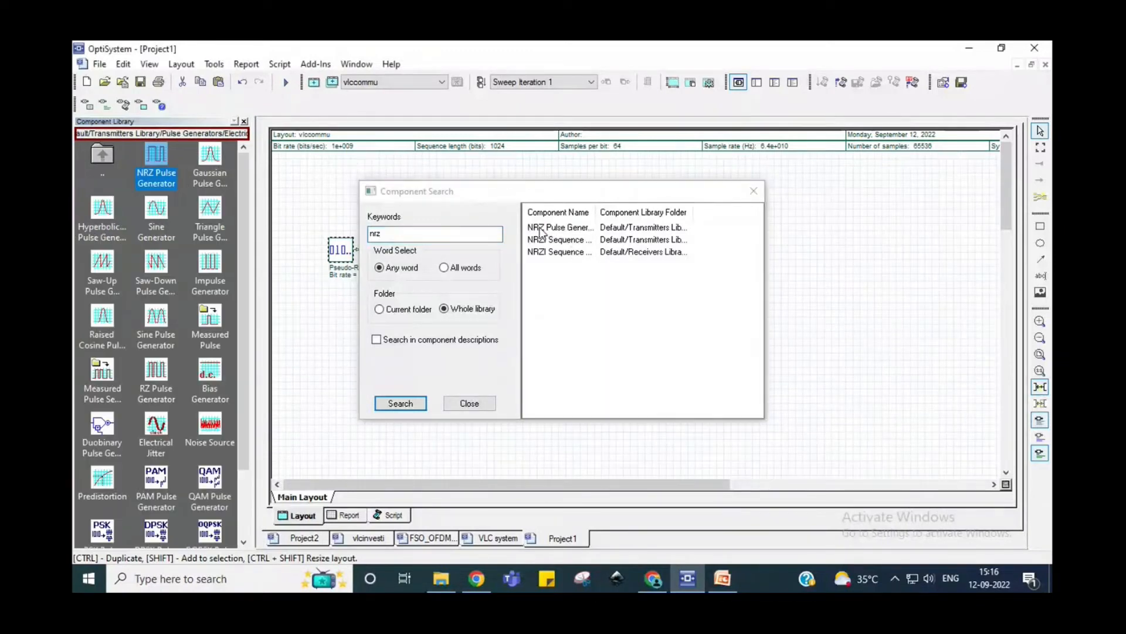
click(477, 402)
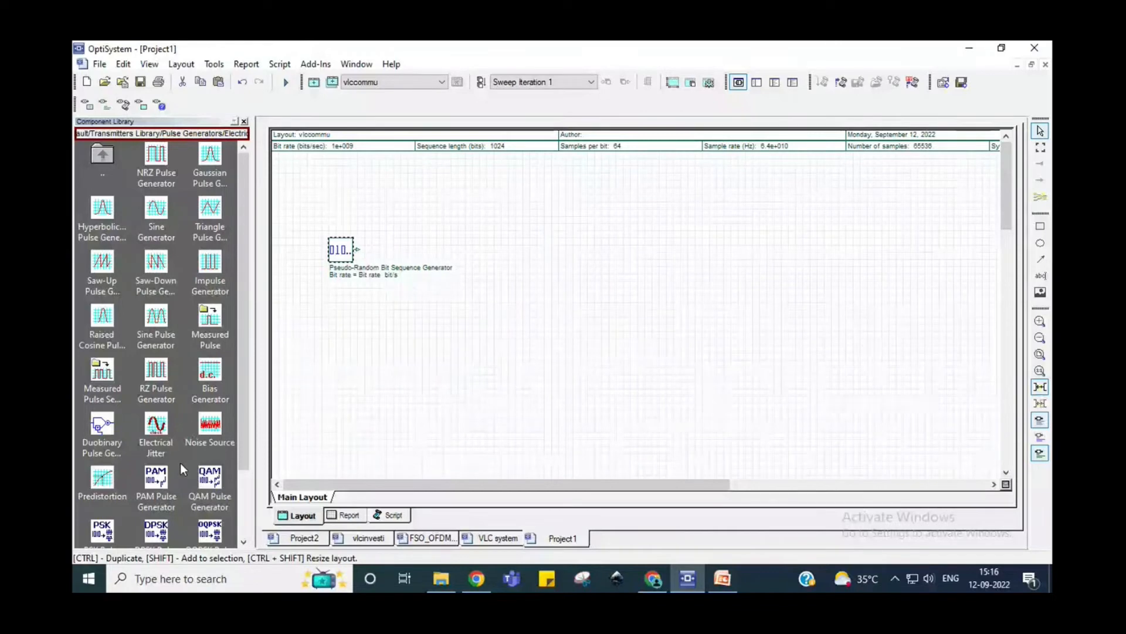
- Place the NRZ Pulse Generator to the right of the bit sequence generator and replace the automatic connection with a manually drawn one
drag(154, 158, 444, 242)
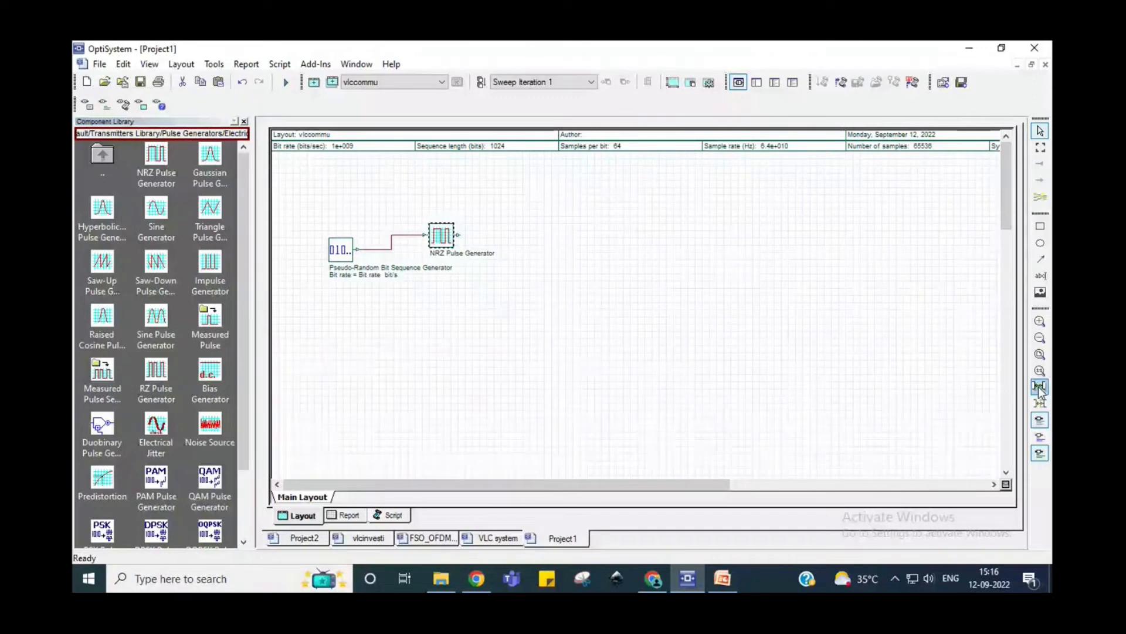
click(391, 239)
key(Delete)
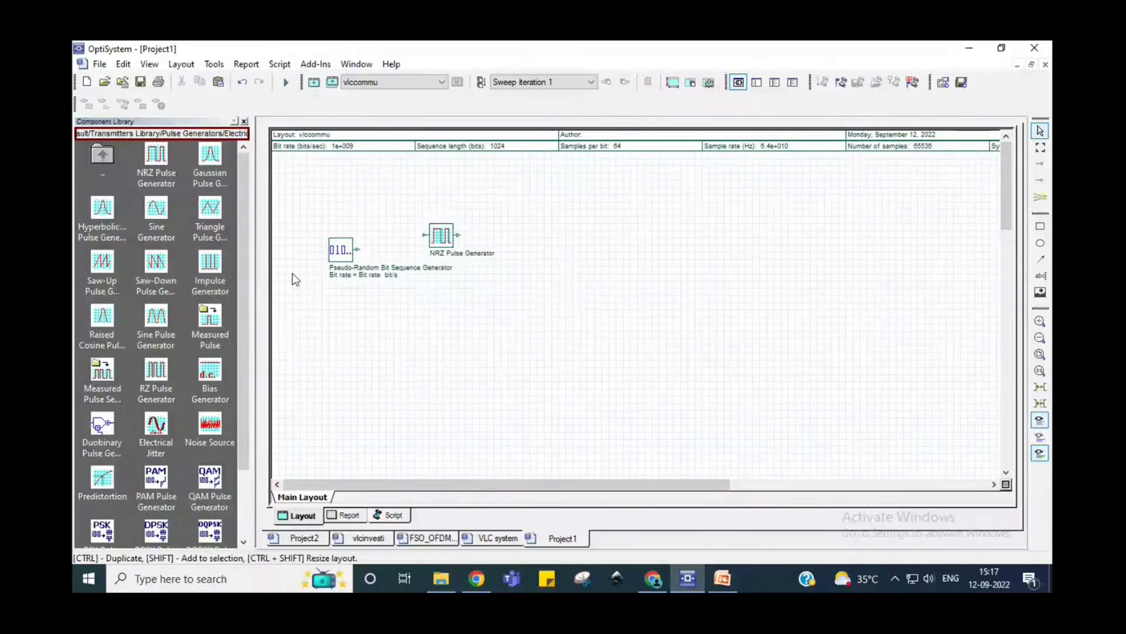
drag(357, 249, 435, 243)
- Review the NRZ Pulse Generator's main properties and consult the vlcinvesti layout for the component that follows it
double_click(439, 241)
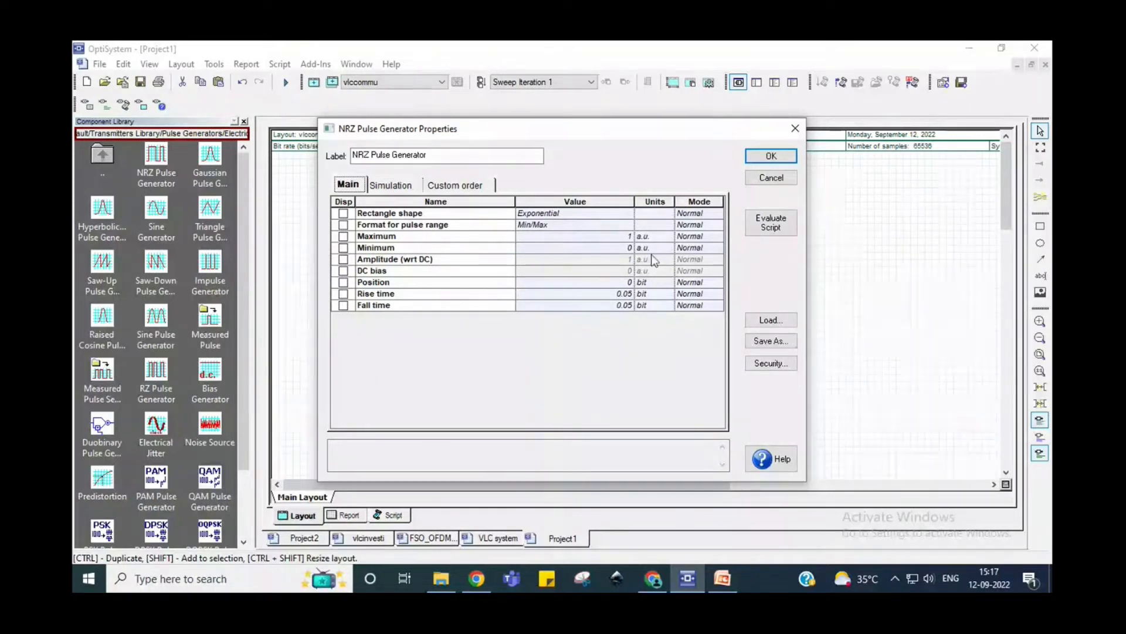
click(770, 157)
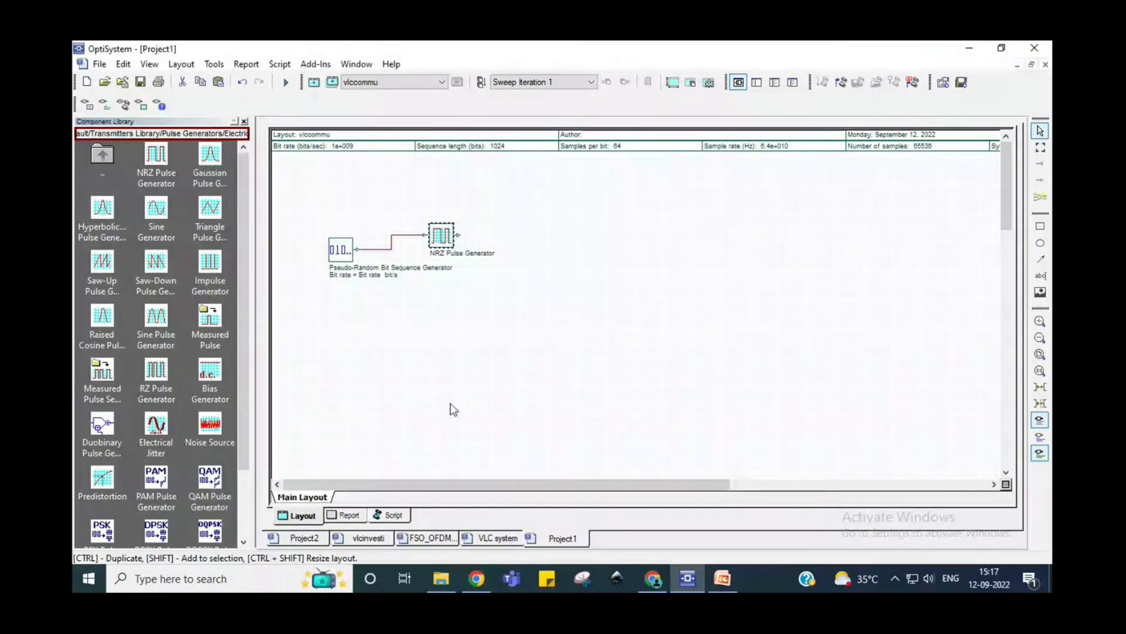
click(368, 537)
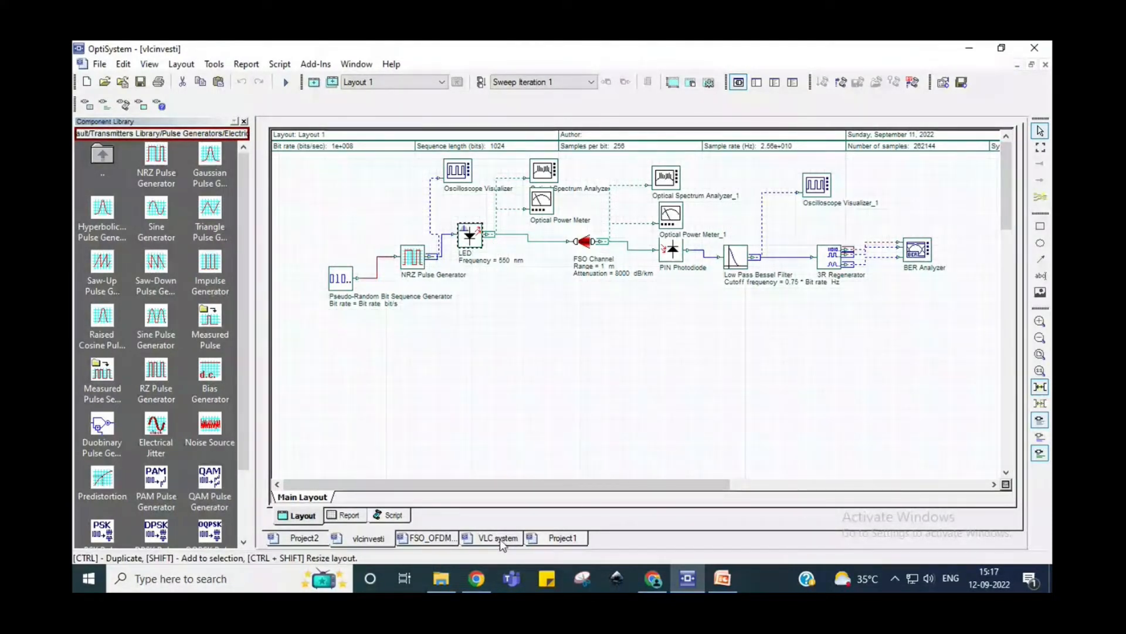
click(554, 537)
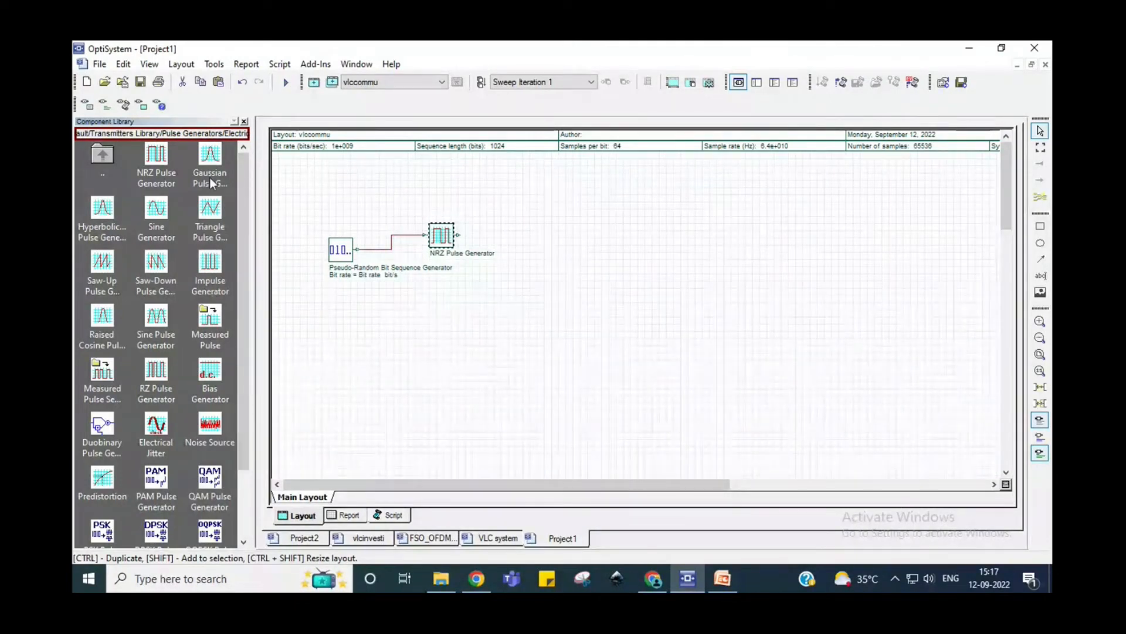
- Place an LED from the Transmitters Library's Optical Sources to the right of the NRZ Pulse Generator and connect the generator's output to it
click(175, 132)
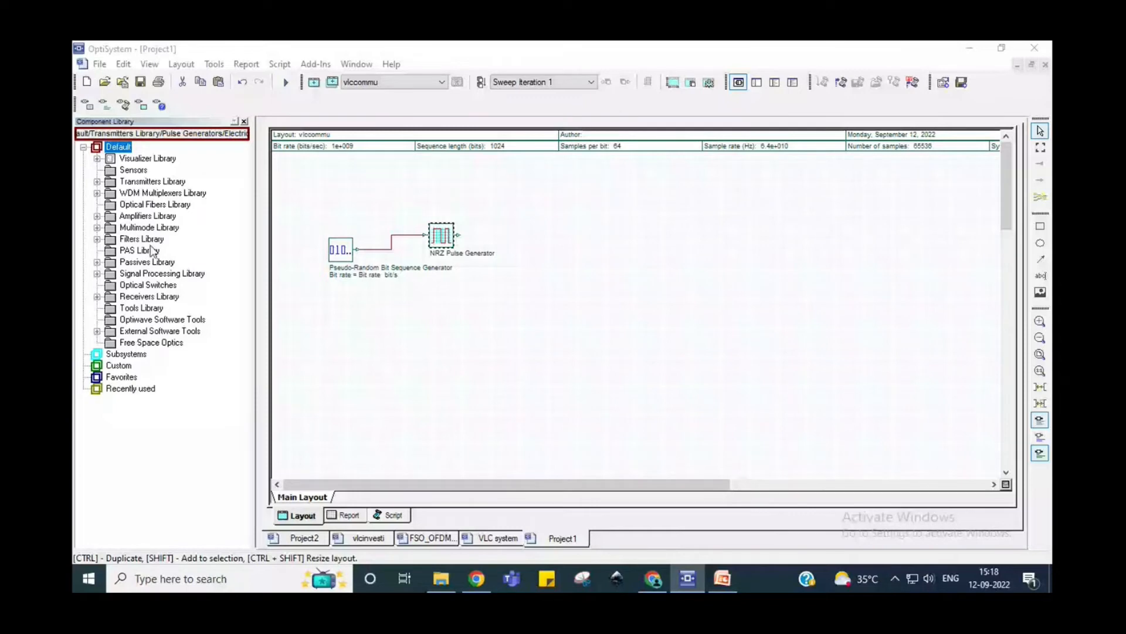
click(98, 181)
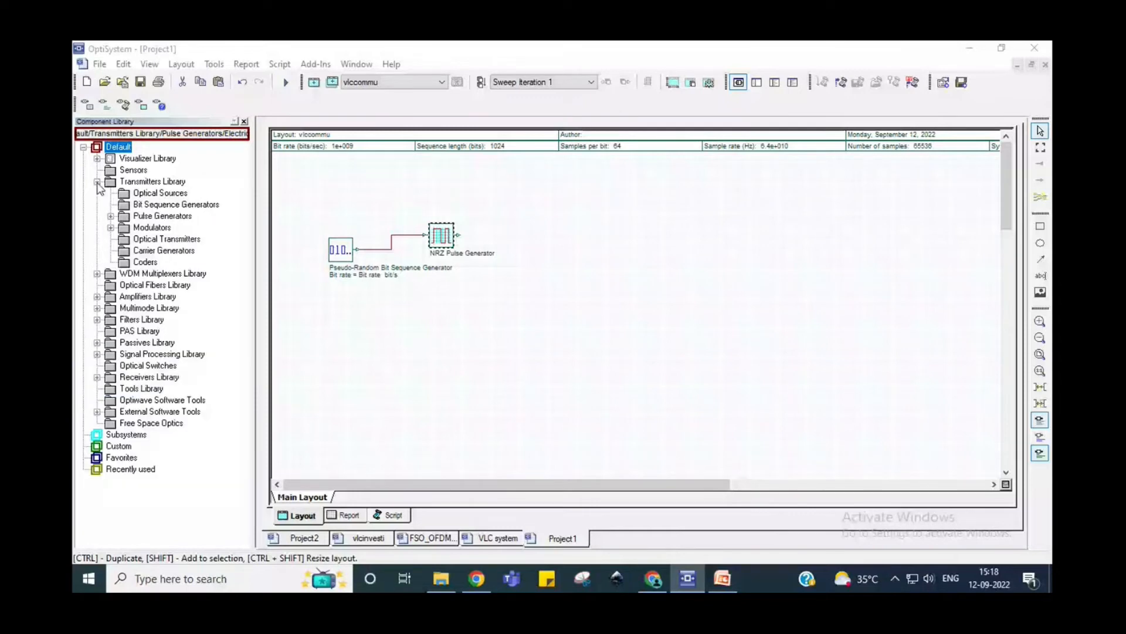
double_click(139, 194)
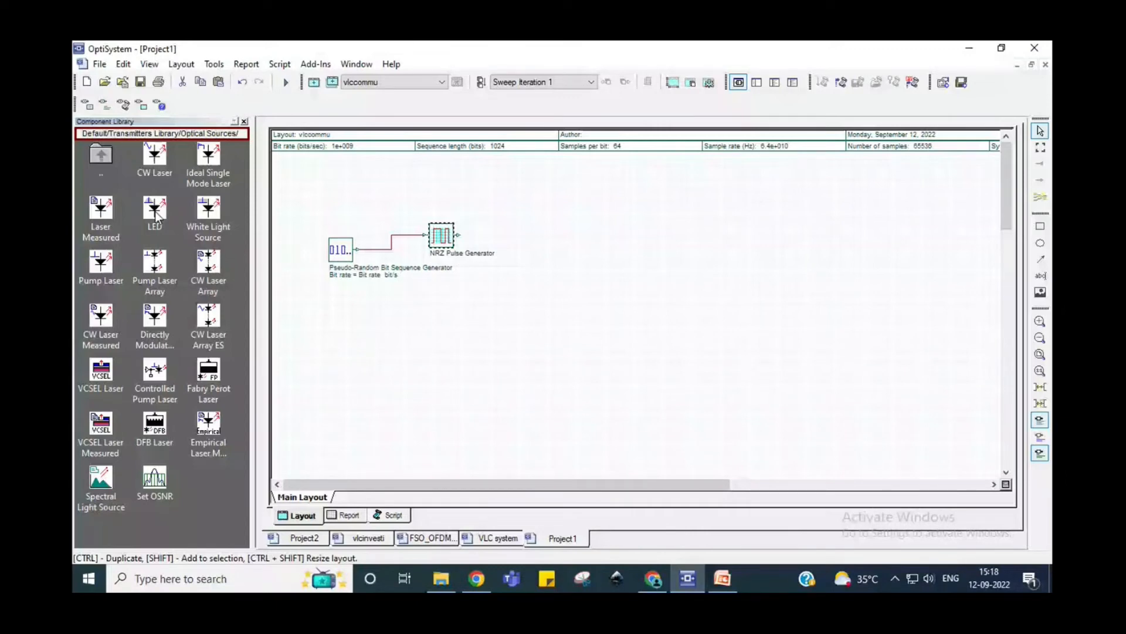
click(156, 215)
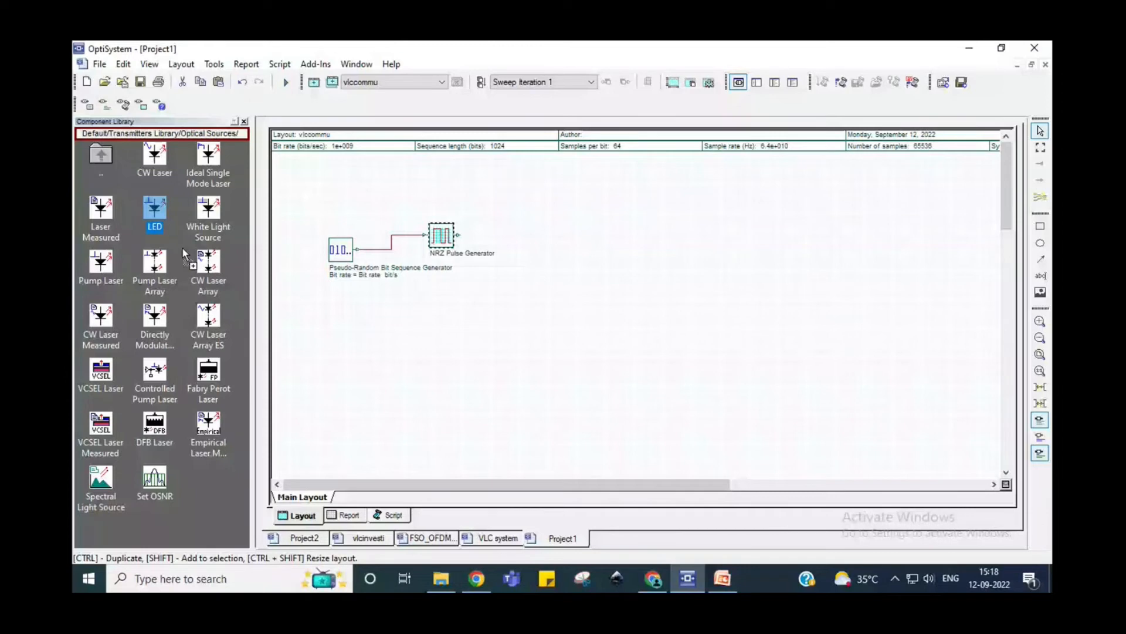
drag(183, 253, 519, 236)
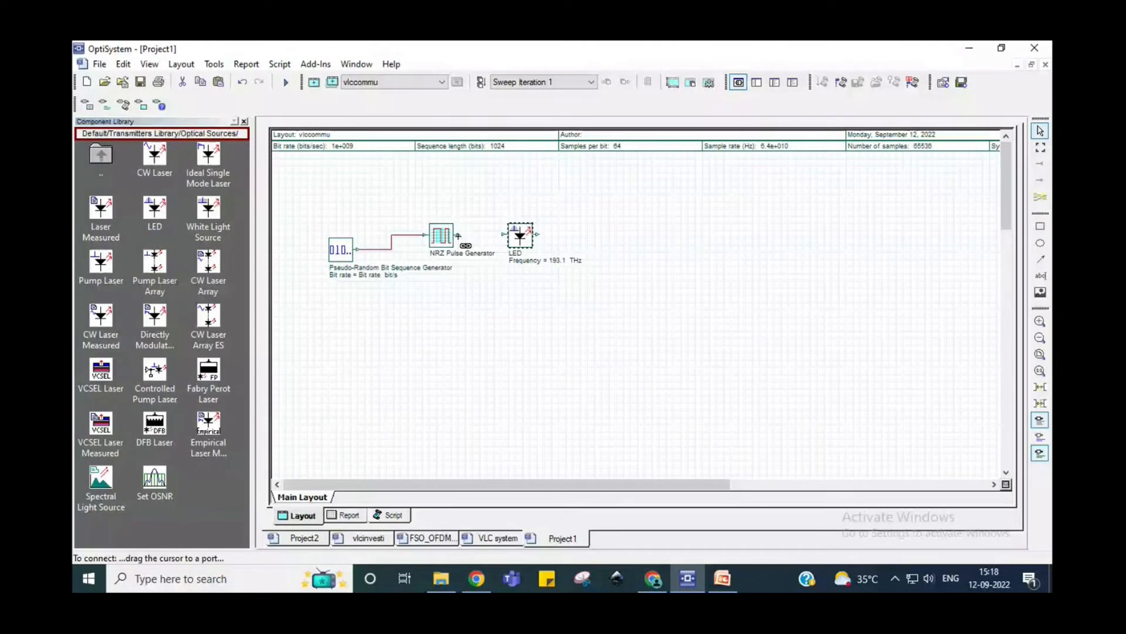
drag(458, 235, 503, 235)
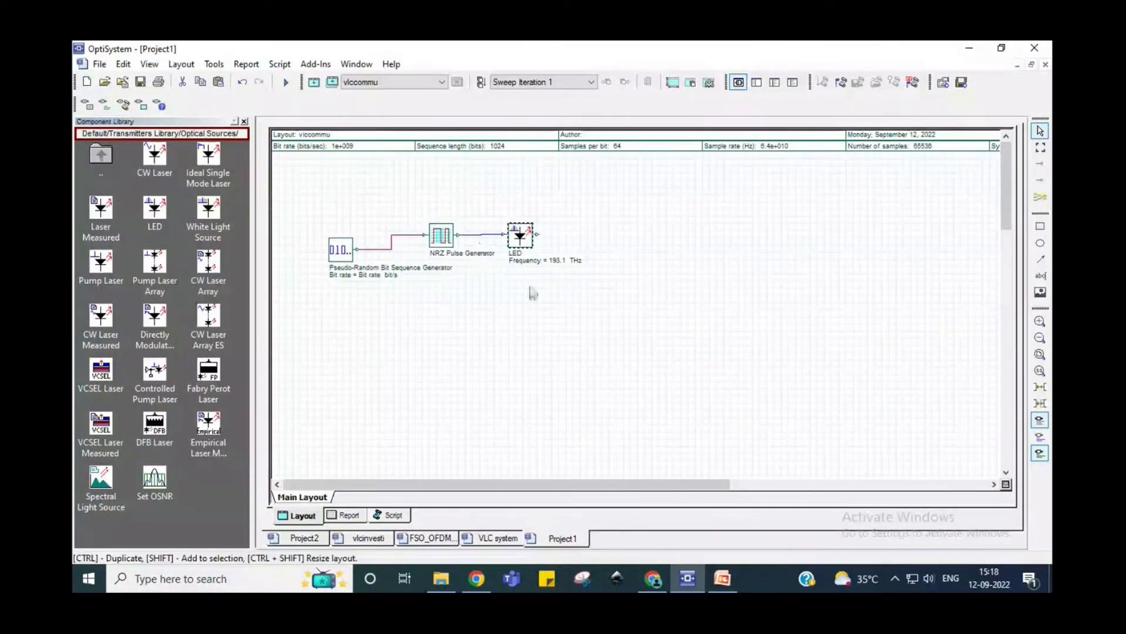
- Open the LED's properties, consult the electromagnetic spectrum slide in PowerPoint for the visible wavelengths, and return to OptiSystem
double_click(520, 238)
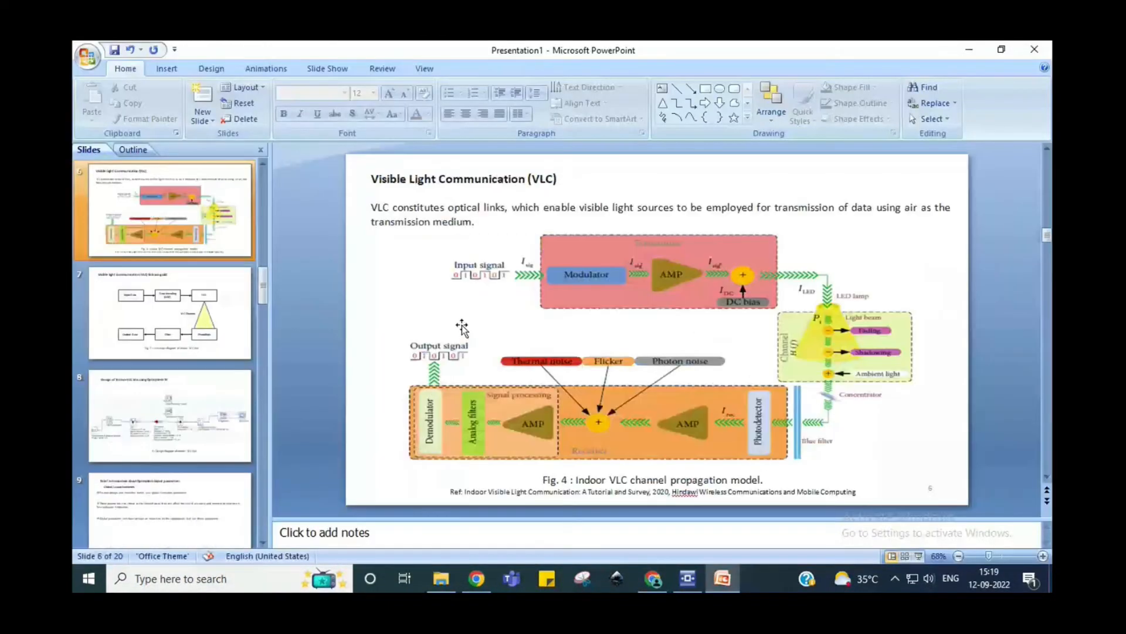
scroll(462, 326, up, 2)
scroll(462, 326, down, 1)
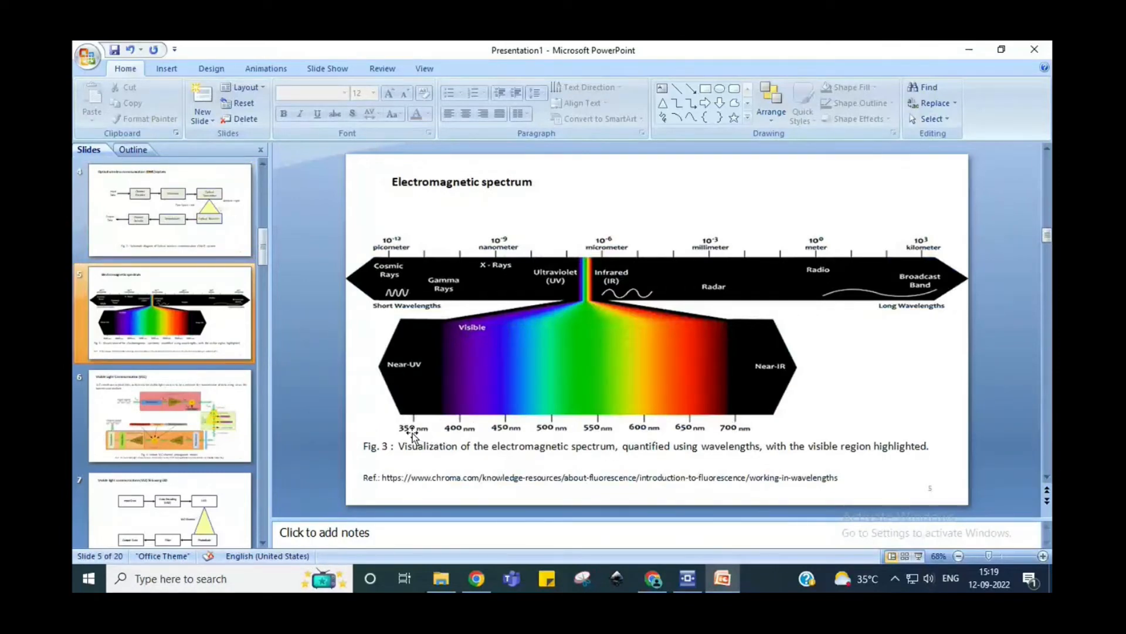
click(689, 588)
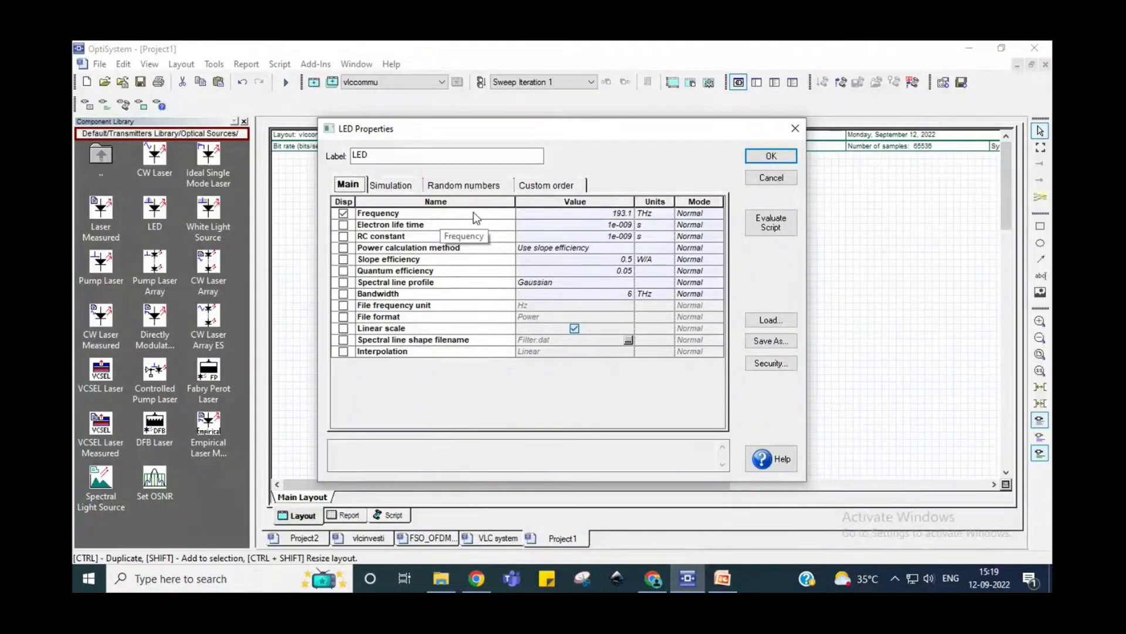
- Switch the LED's frequency unit to nm and set its wavelength to 550 nm
click(658, 215)
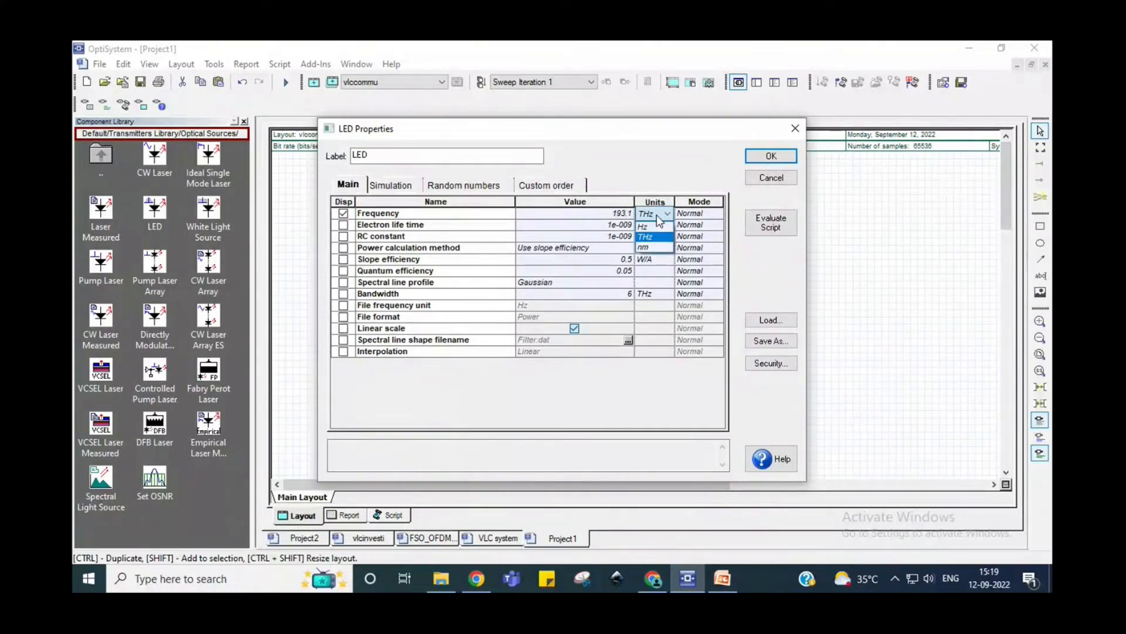
click(645, 247)
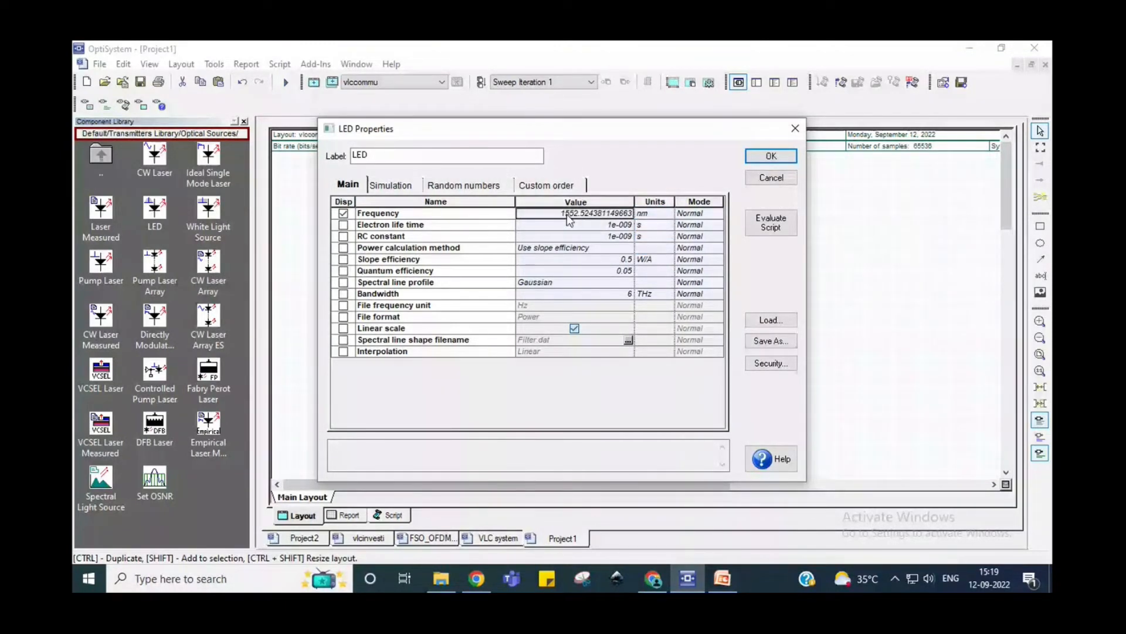
click(561, 213)
drag(561, 213, 636, 217)
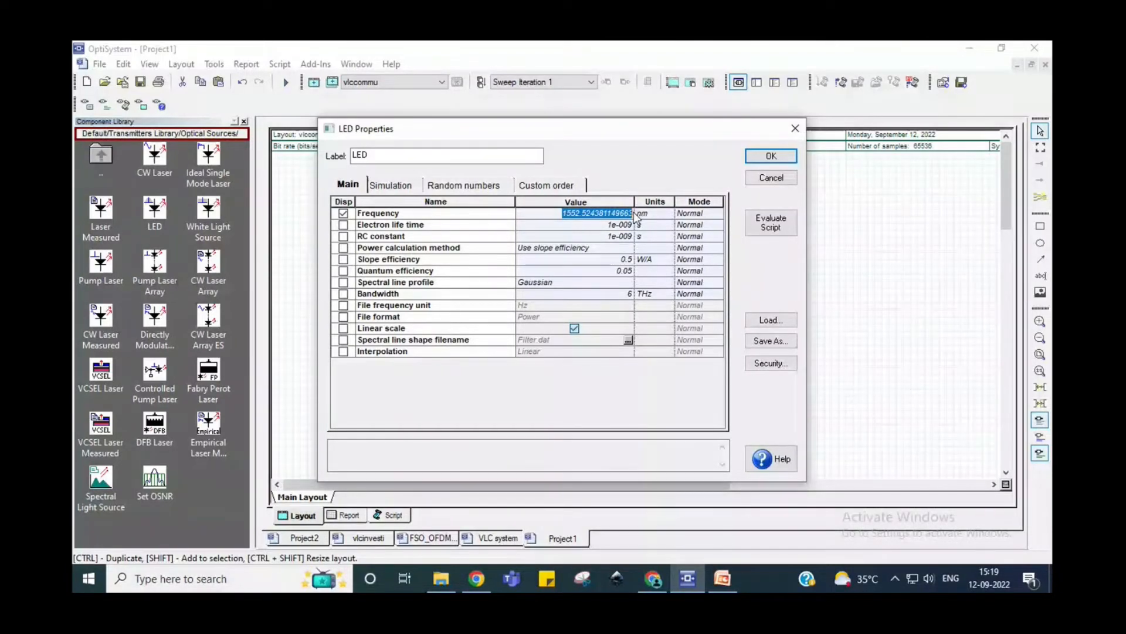
text(550)
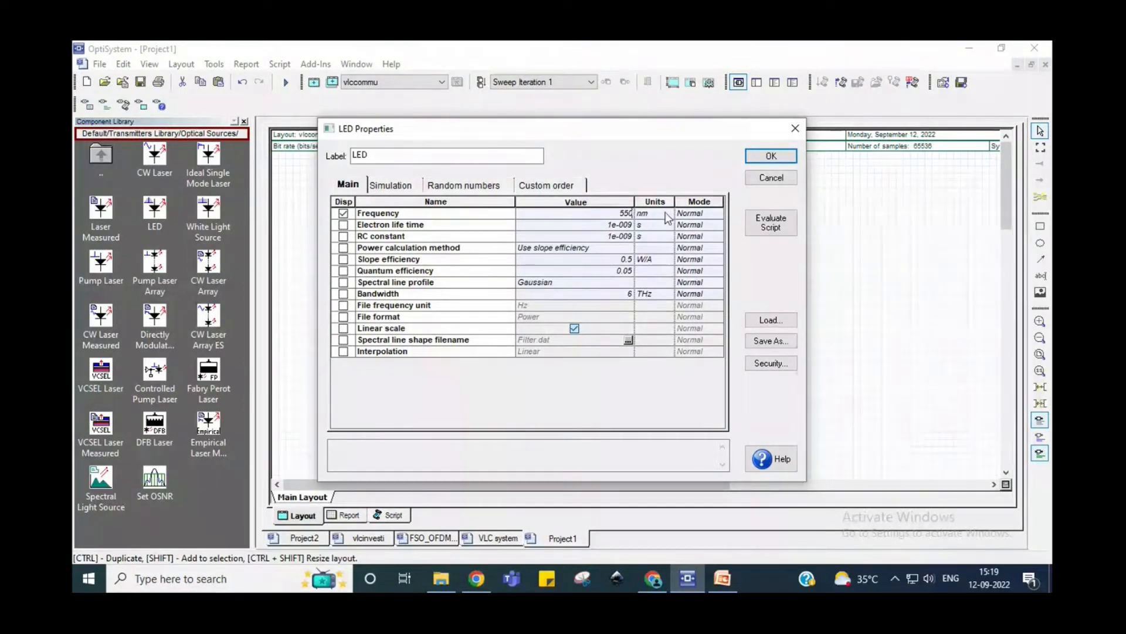
- Set both the LED's electron life time and its RC constant to 1e-012 s
click(632, 224)
drag(631, 224, 610, 227)
key(BackSpace)
text(12)
click(629, 236)
text(8)
key(BackSpace)
key(BackSpace)
text(12)
- Switch the LED's bandwidth unit to nm, set the bandwidth to 330 nm, and accept the LED properties
click(645, 301)
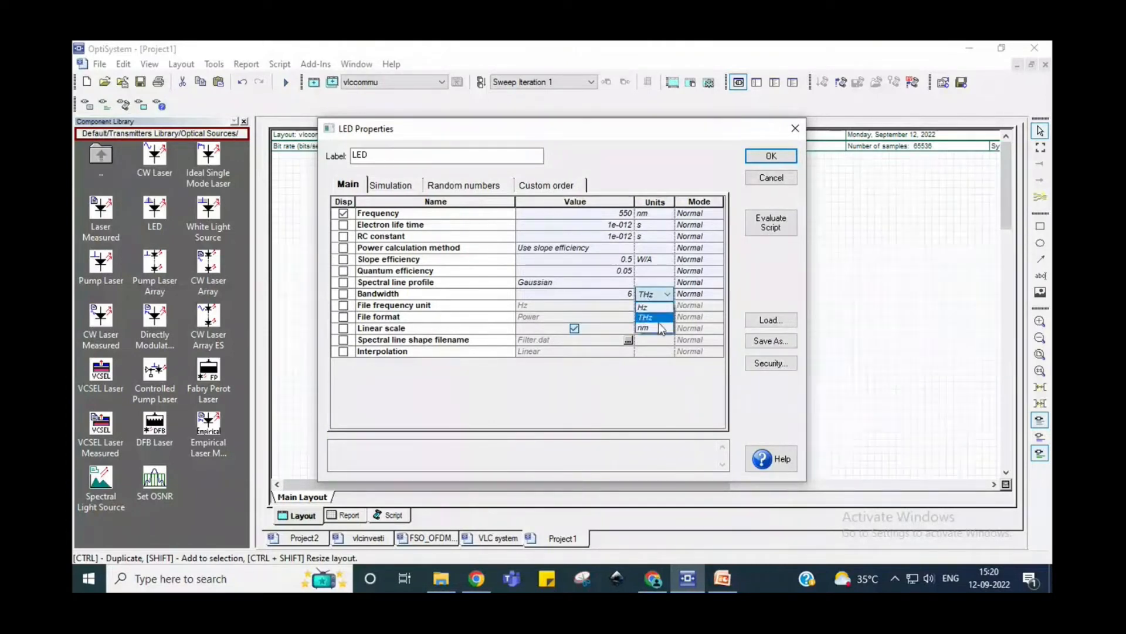
click(652, 330)
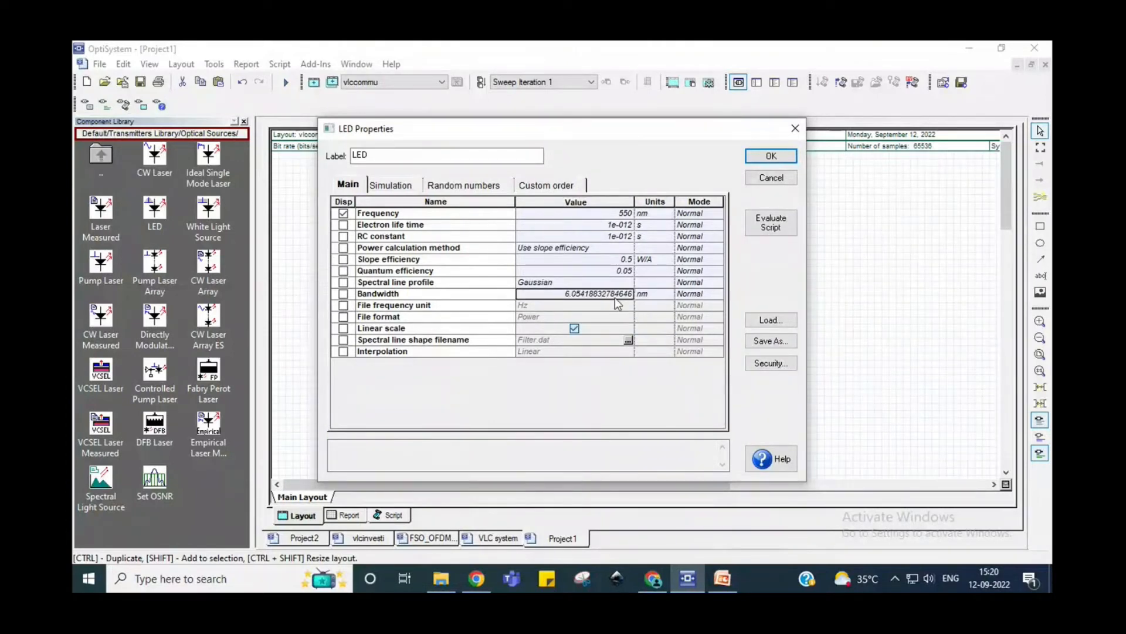
click(562, 293)
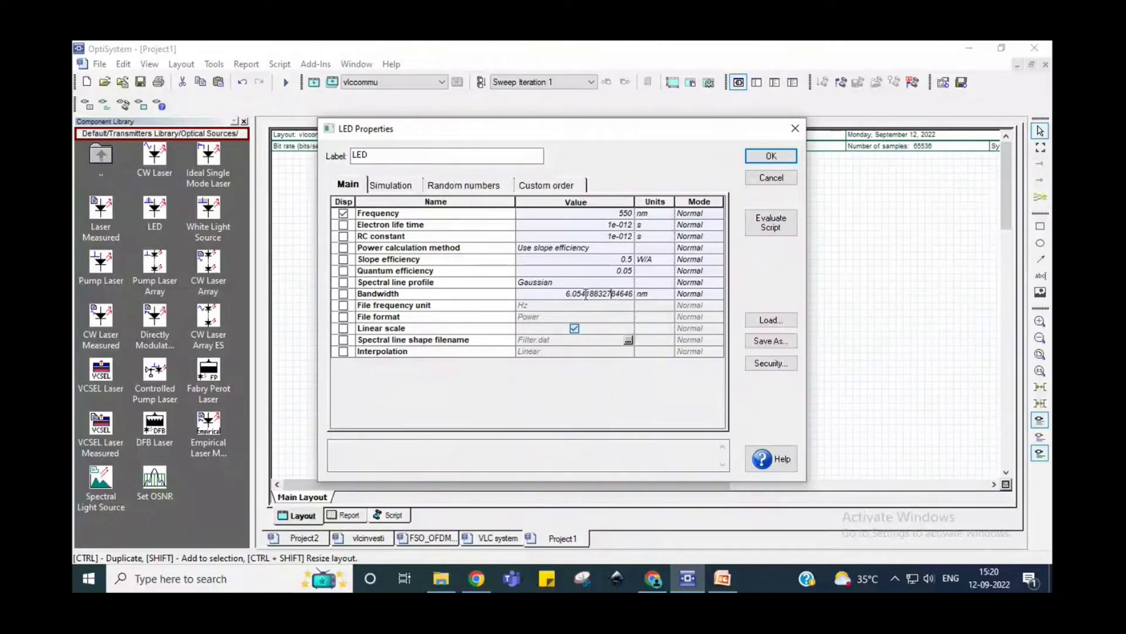
drag(561, 293, 639, 305)
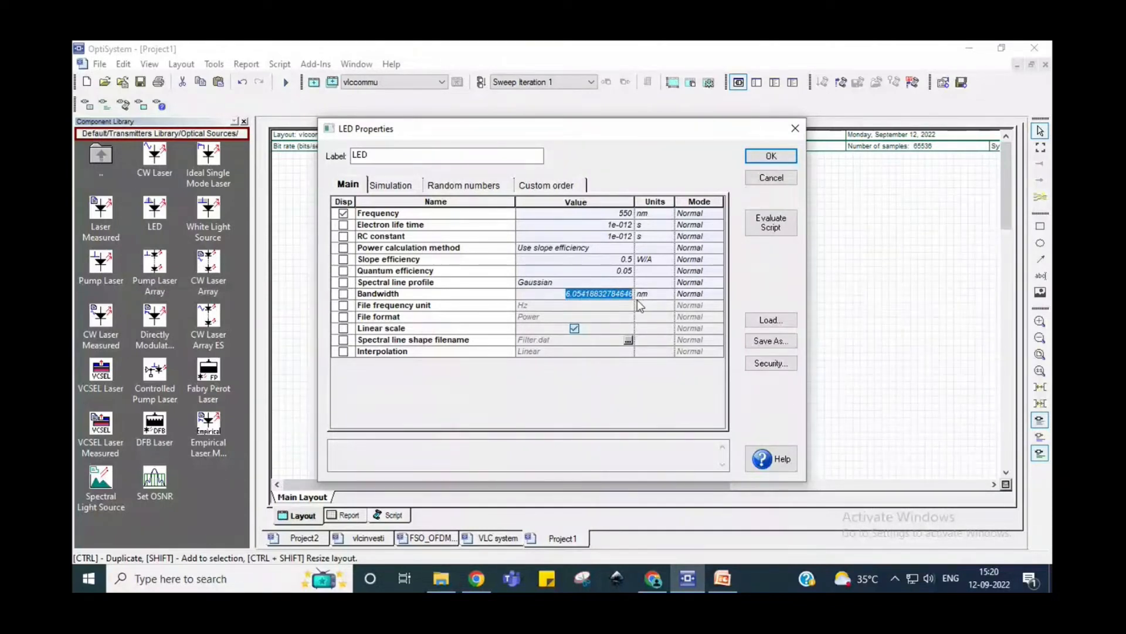
text(5)
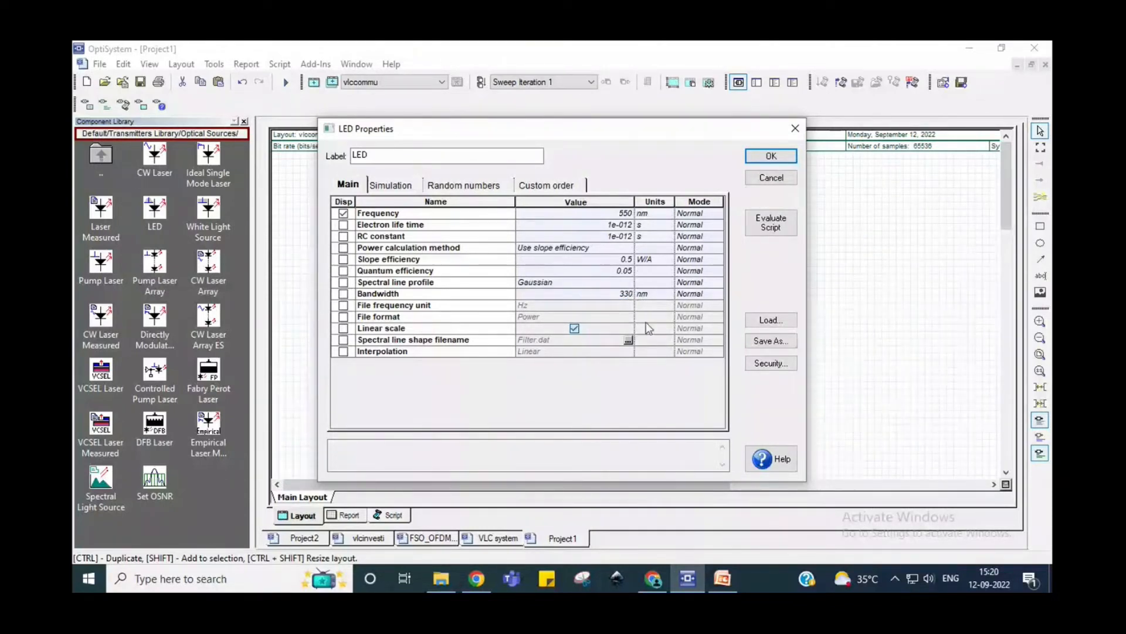
click(780, 160)
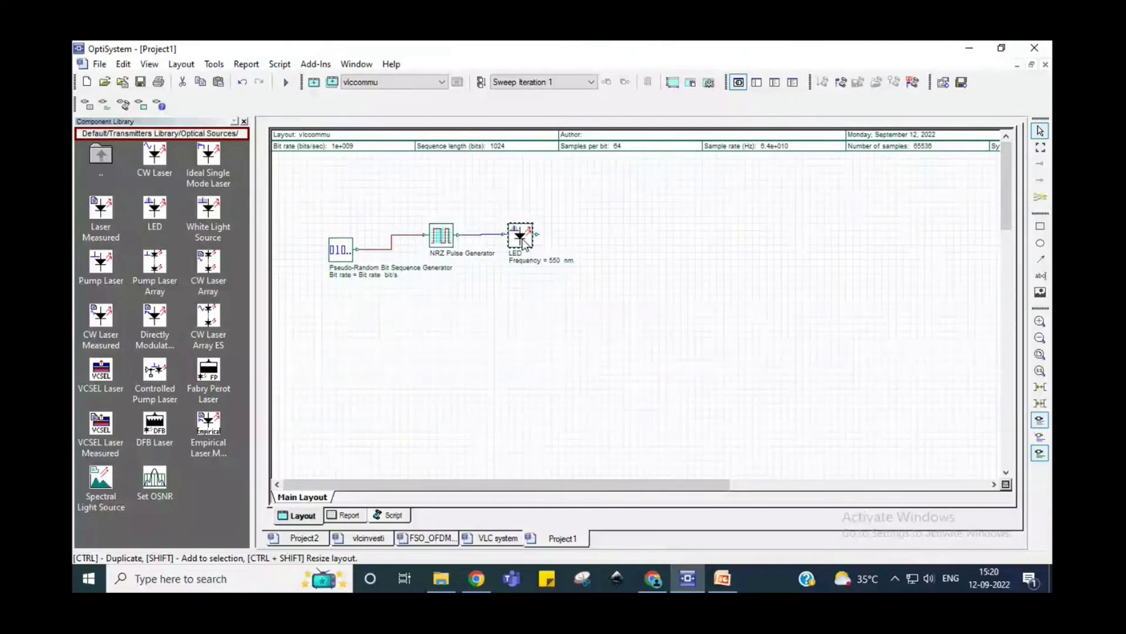
- Find the FSO Channel by searching the component library for fso, place it to the right of the LED and connect the LED's output to it
click(364, 539)
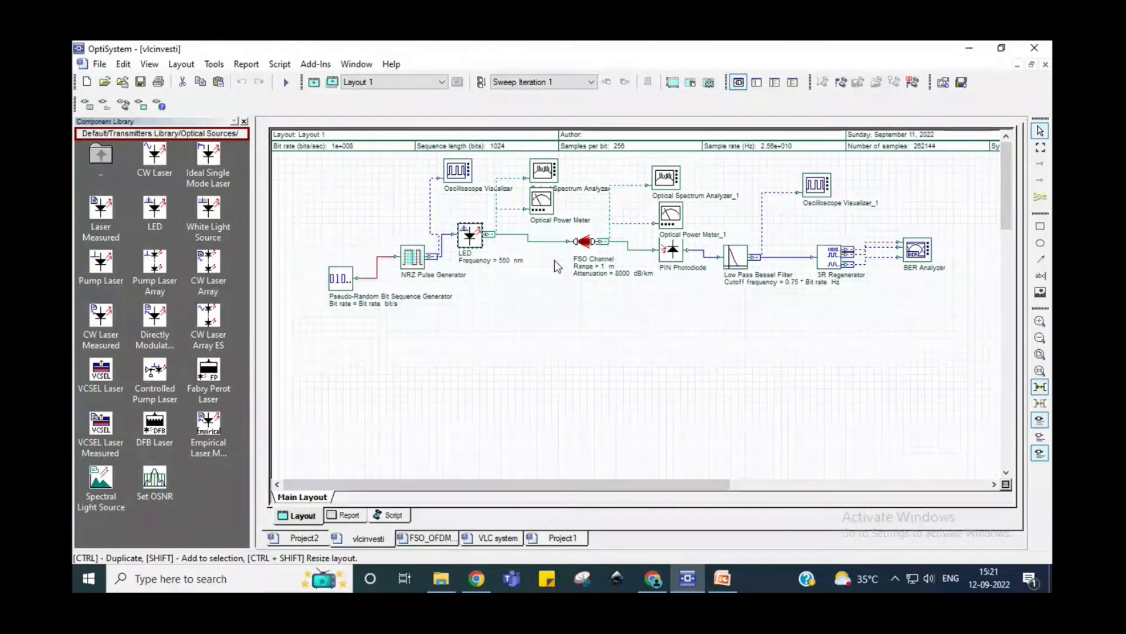
click(560, 538)
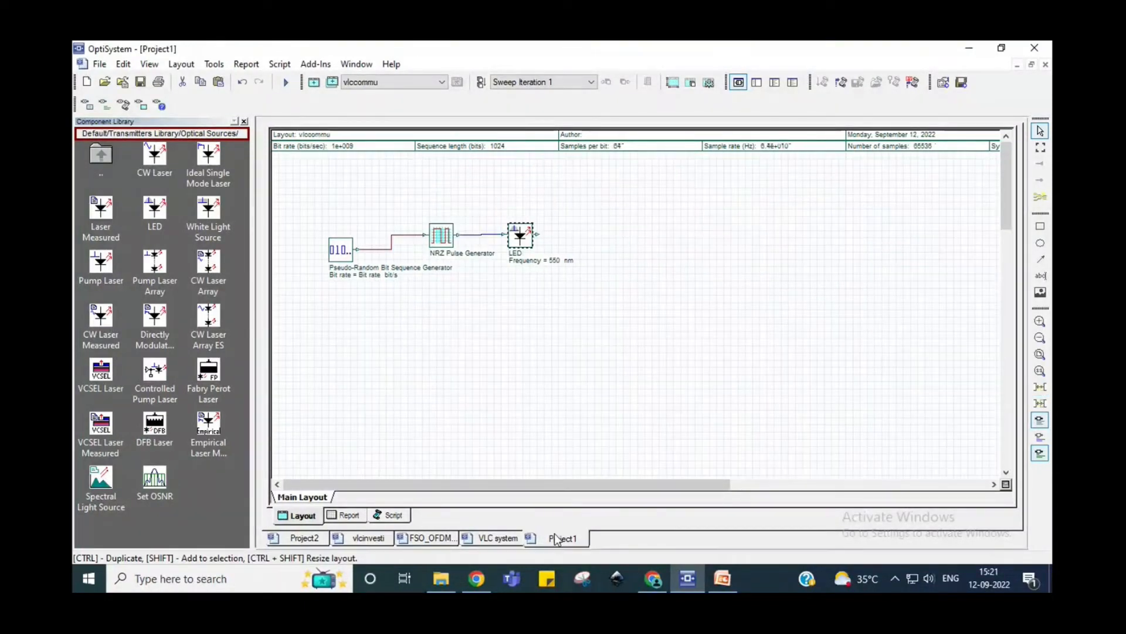
right_click(234, 313)
click(289, 339)
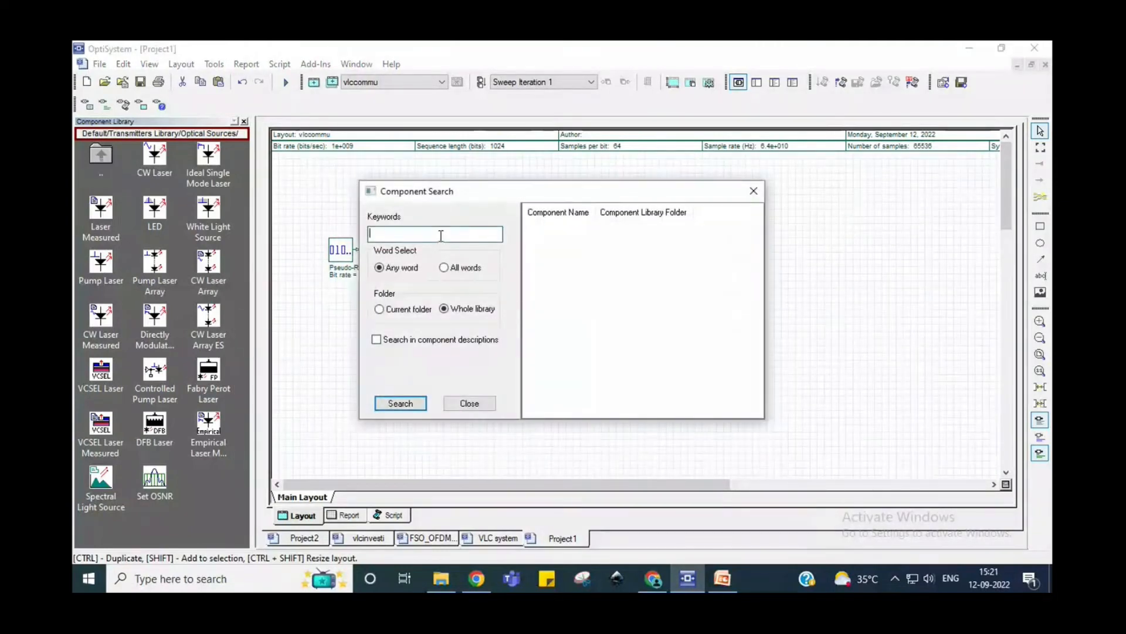
text(fso)
key(Return)
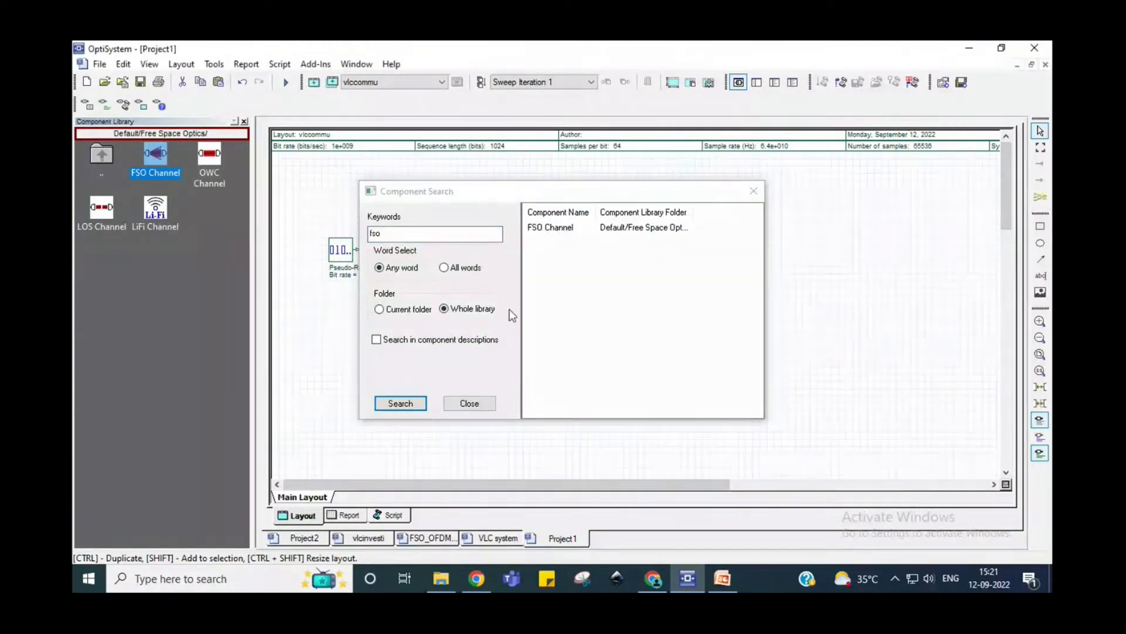
click(473, 406)
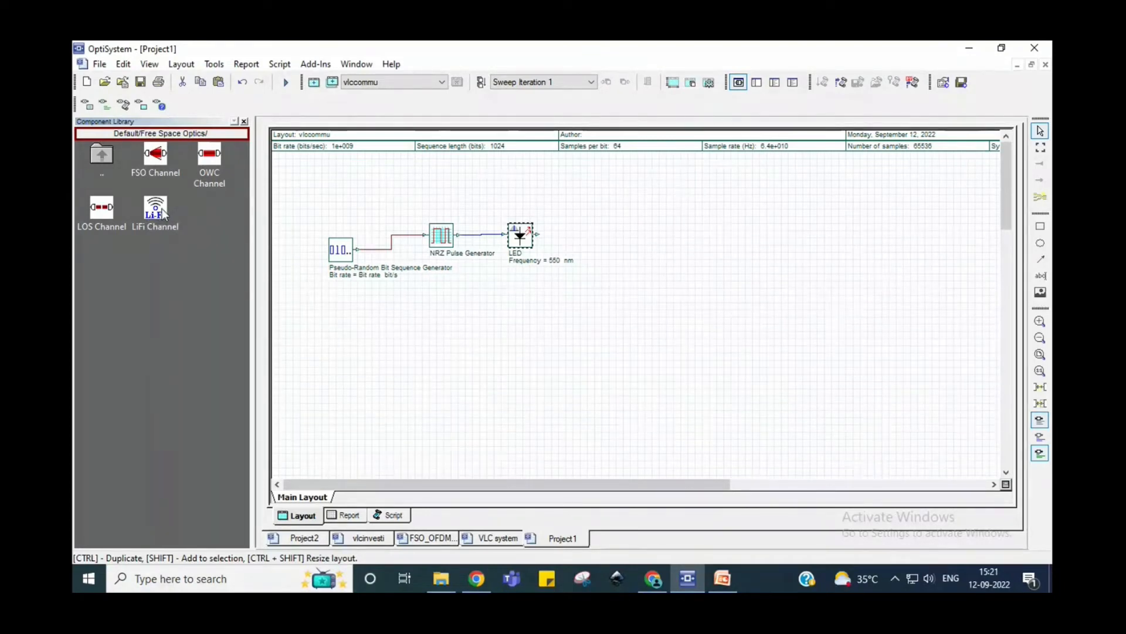
drag(156, 156, 624, 239)
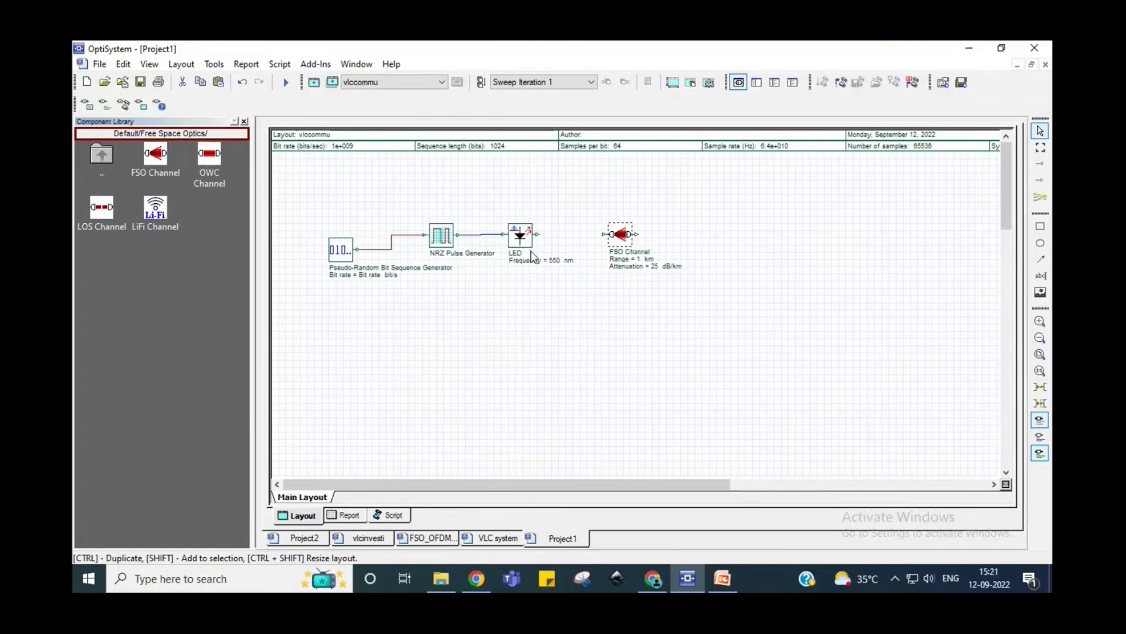
drag(536, 235, 604, 235)
- Set the FSO Channel's range to 1 m, with the unit in metres, and its attenuation to 10 dB/km
right_click(625, 241)
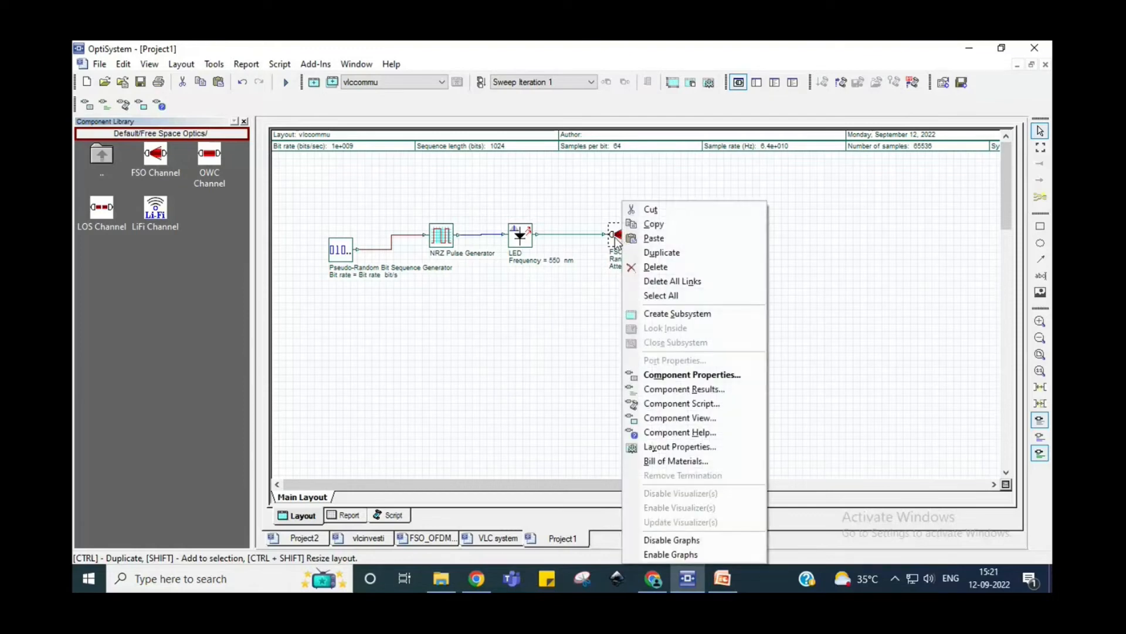
click(672, 375)
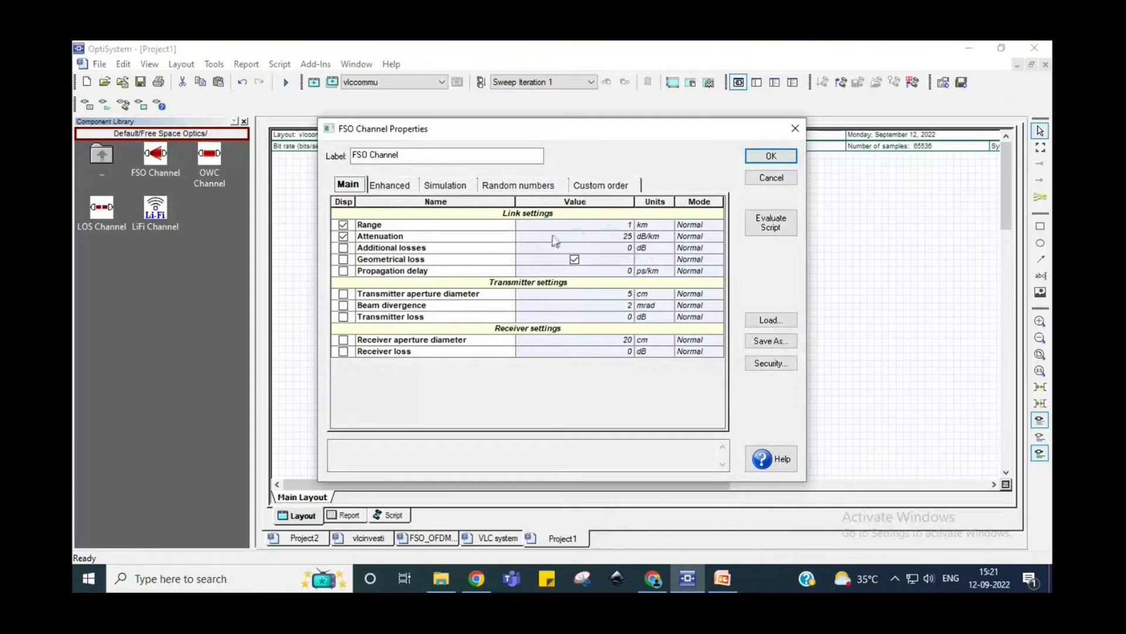
click(627, 226)
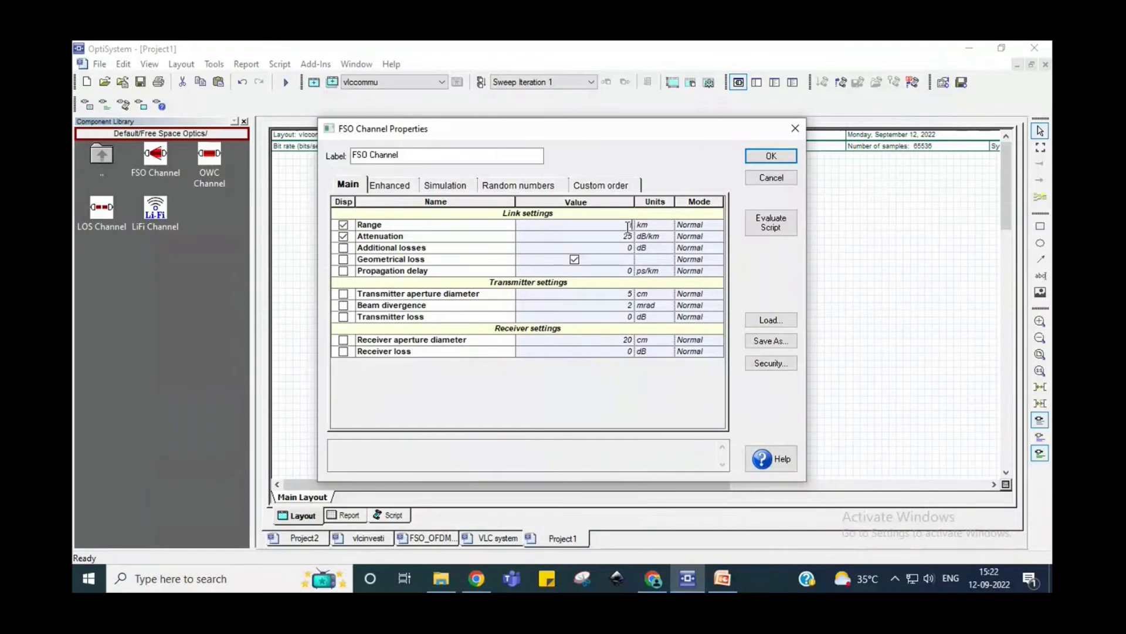
click(650, 224)
click(666, 238)
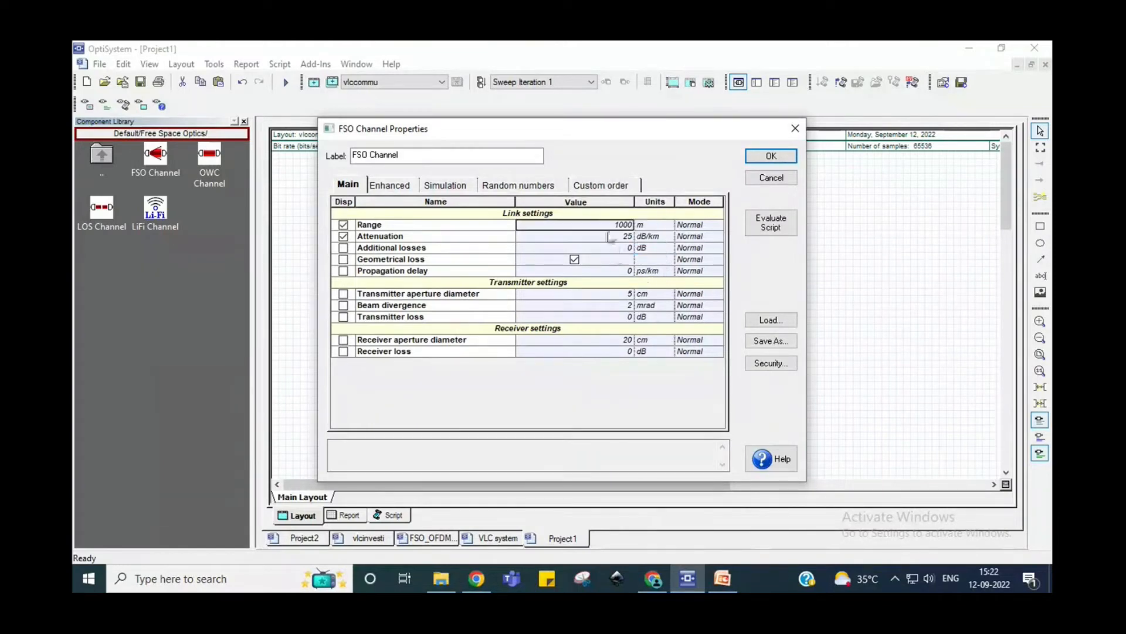
double_click(616, 226)
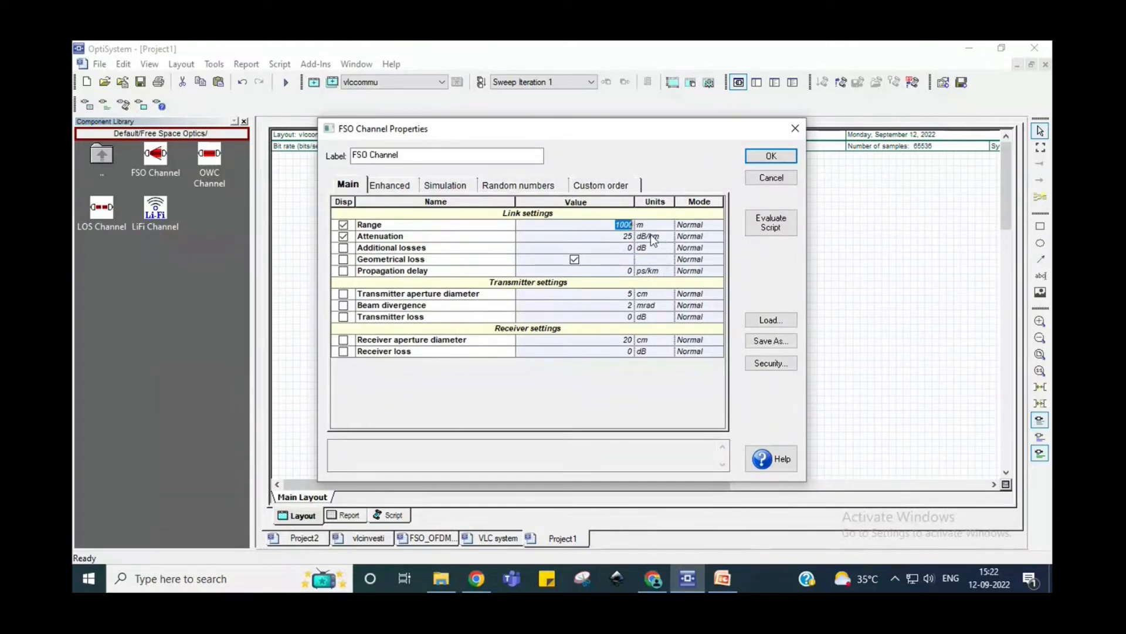
text(1)
key(Right)
key(BackSpace)
key(BackSpace)
text(10)
- Check which FSO Channel settings depend on geometrical loss, leave that option enabled, and close the properties
click(574, 259)
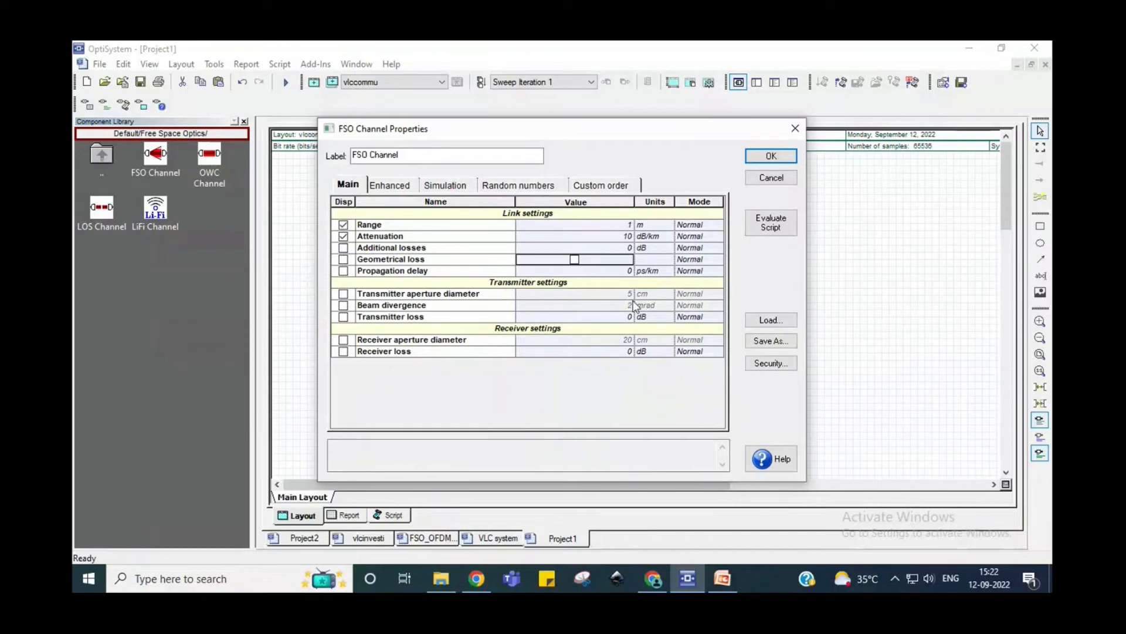
click(575, 259)
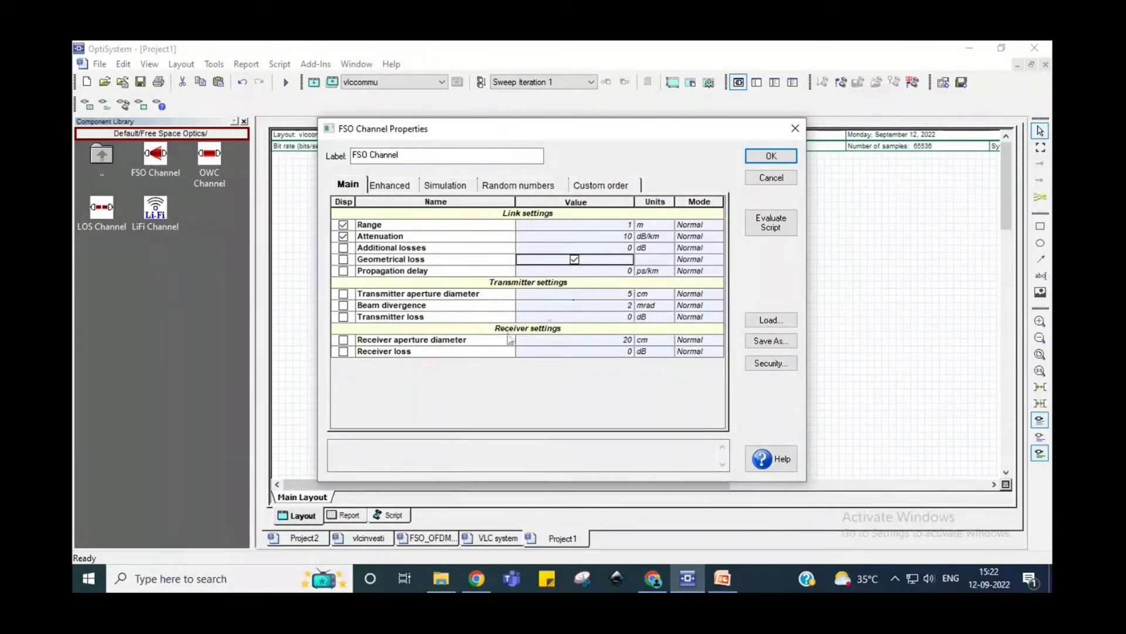
click(363, 537)
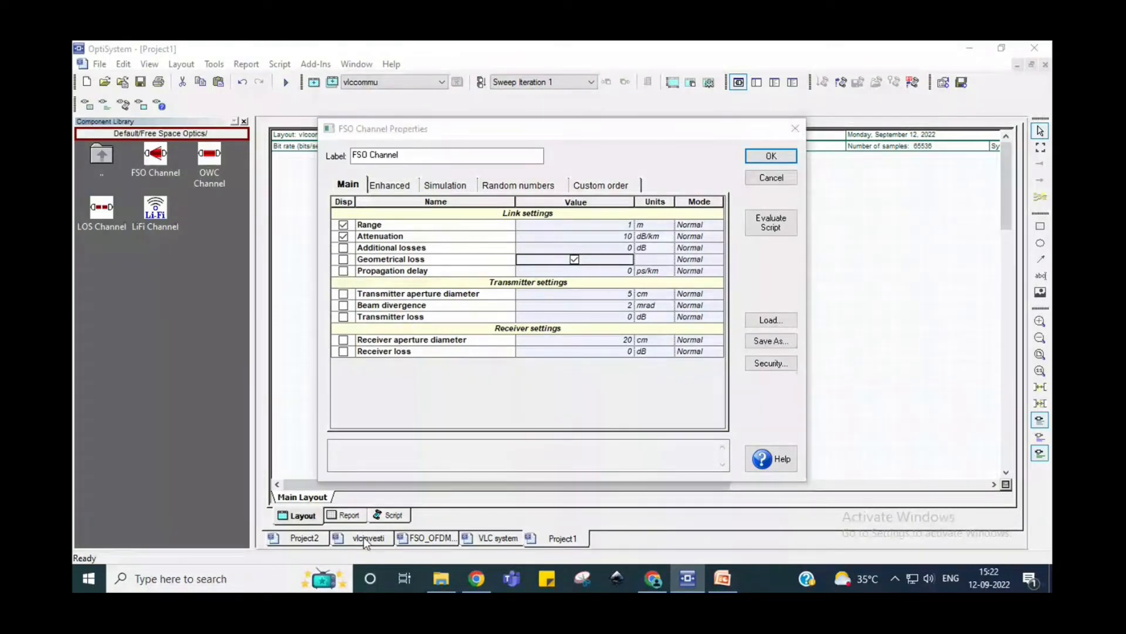
key(Escape)
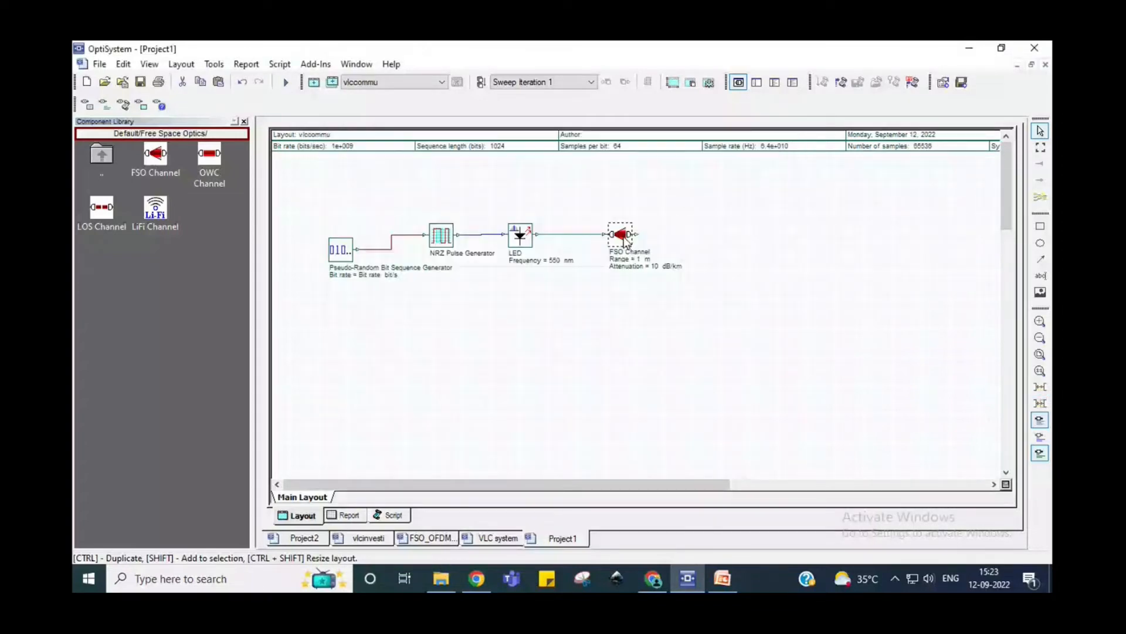
- Reopen the FSO Channel's properties and set the transmitter aperture diameter to 7 cm and the receiver aperture diameter to 1.5 cm
double_click(625, 239)
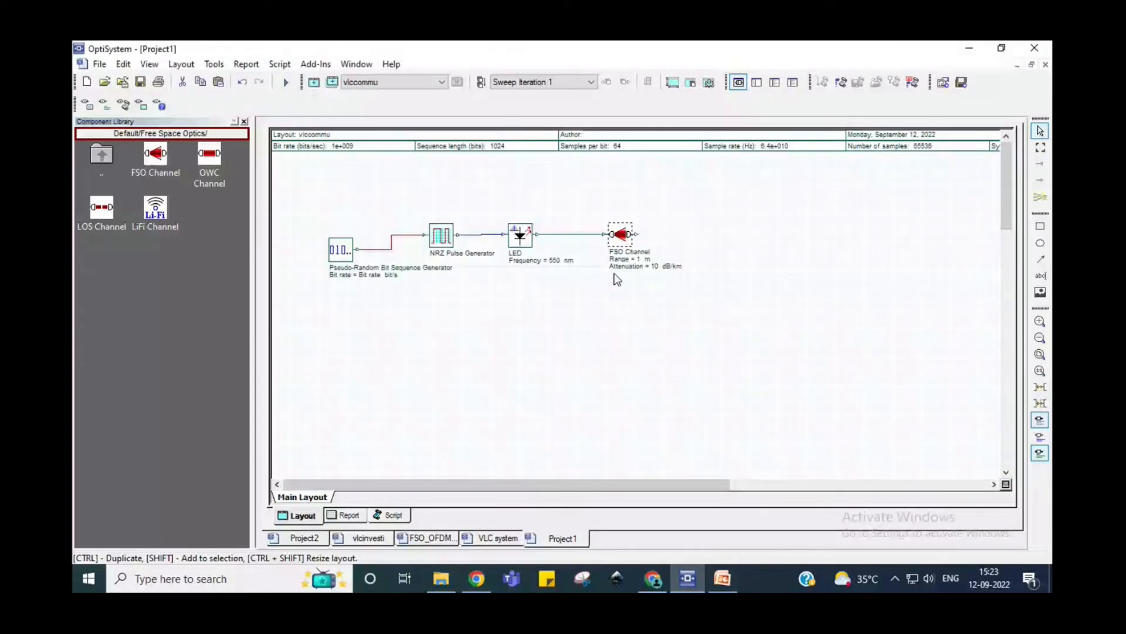
double_click(620, 235)
key(BackSpace)
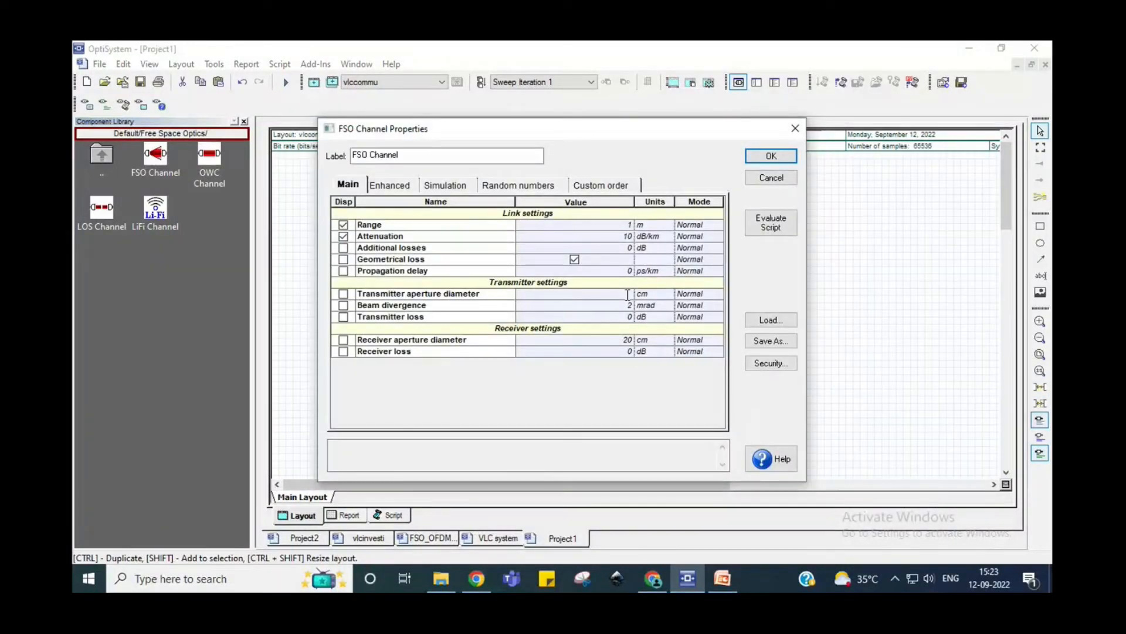
text(7)
click(629, 341)
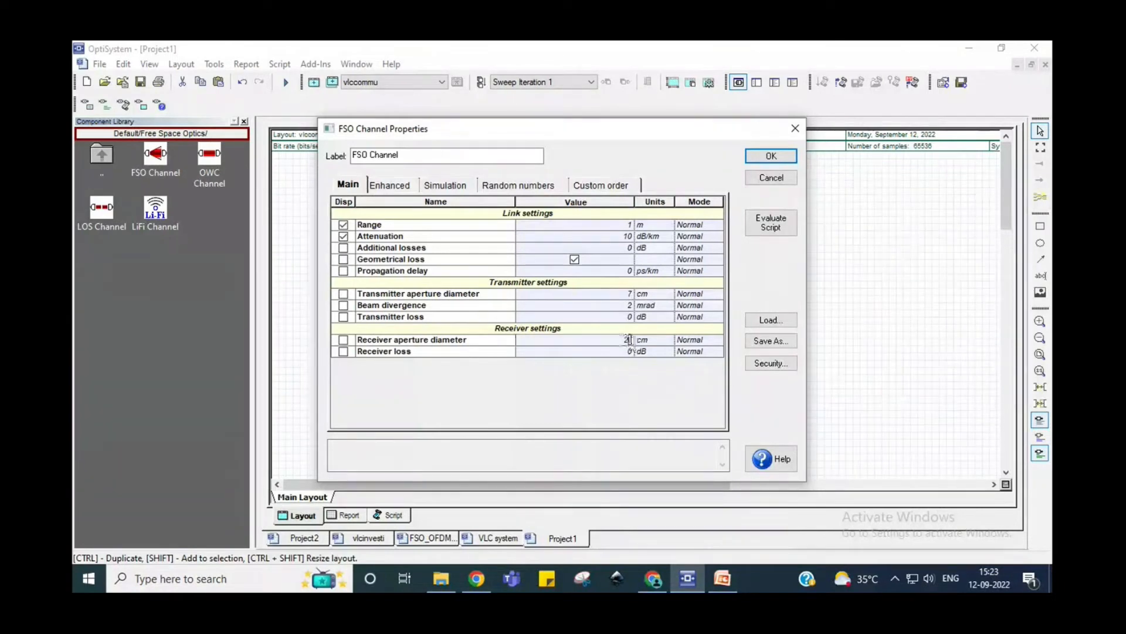
key(BackSpace)
text(15)
- Set the FSO Channel's beam divergence to 1108.284 mrad and accept the properties
click(621, 307)
click(626, 306)
key(BackSpace)
text(11.8)
text(.284)
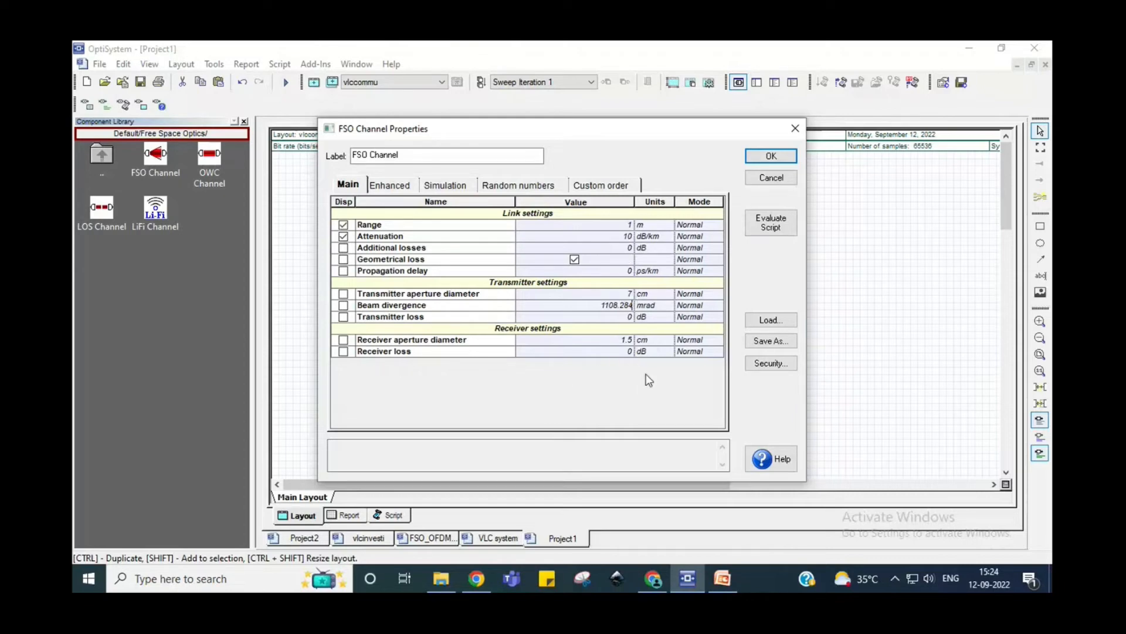
click(771, 156)
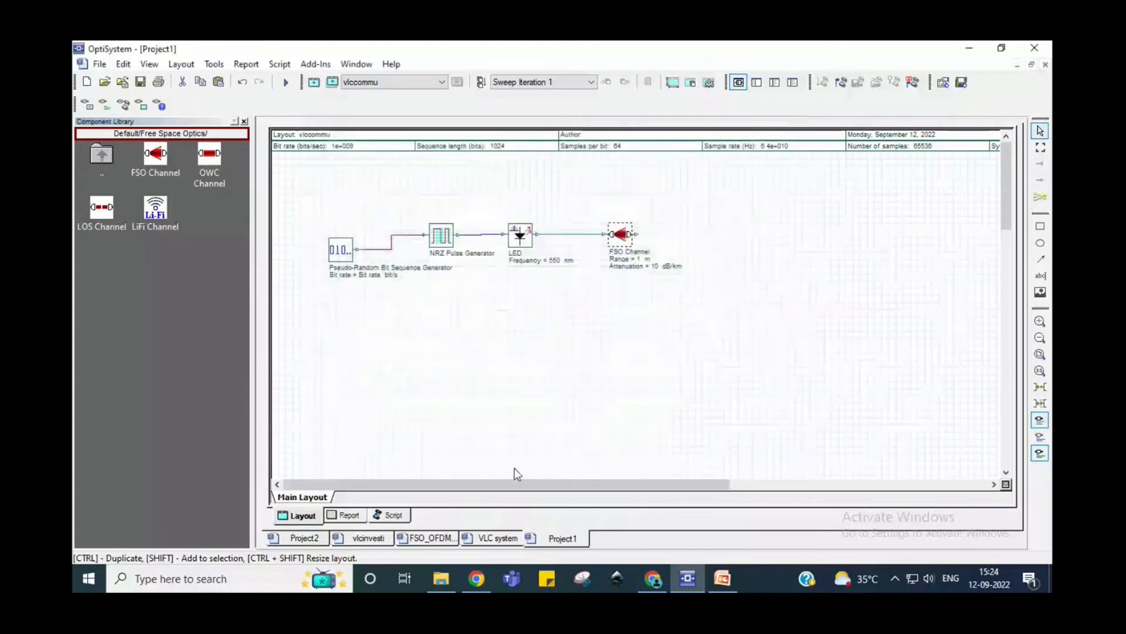
- Check the receiver design in the vlcinvesti project, return to Project1 and locate the PIN Photodiode by searching the component library for "pin"
click(364, 537)
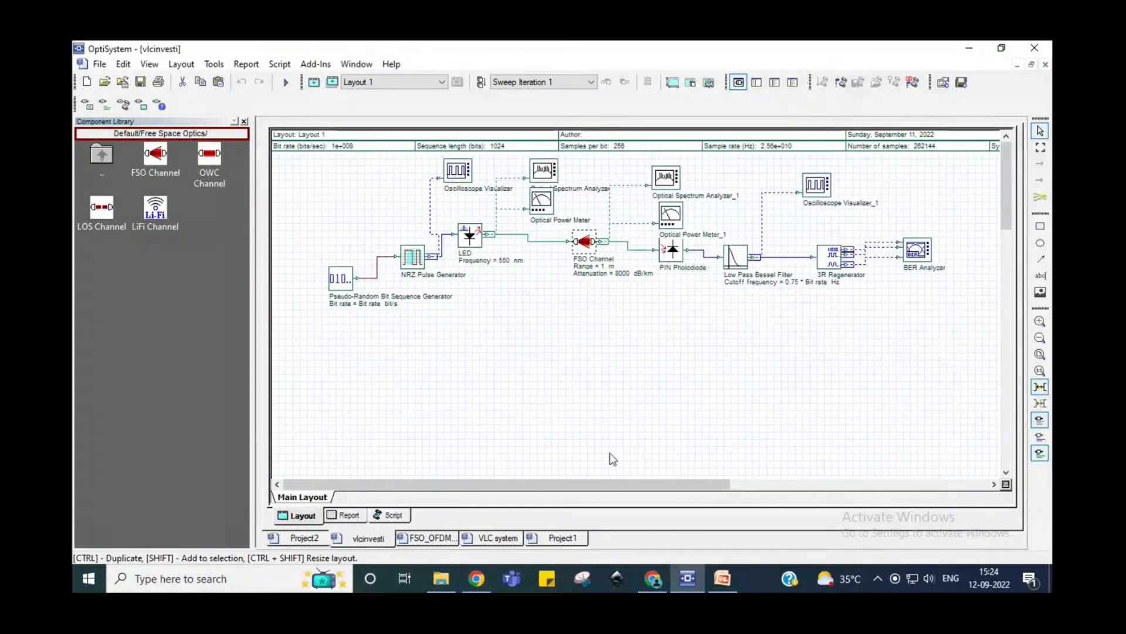
click(545, 540)
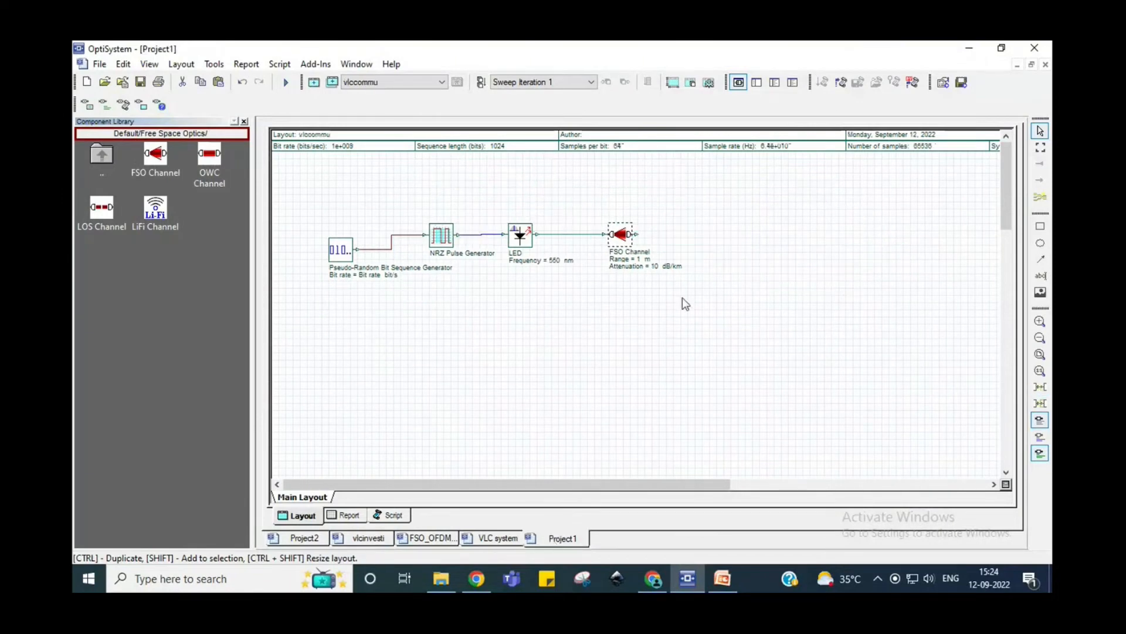
right_click(185, 289)
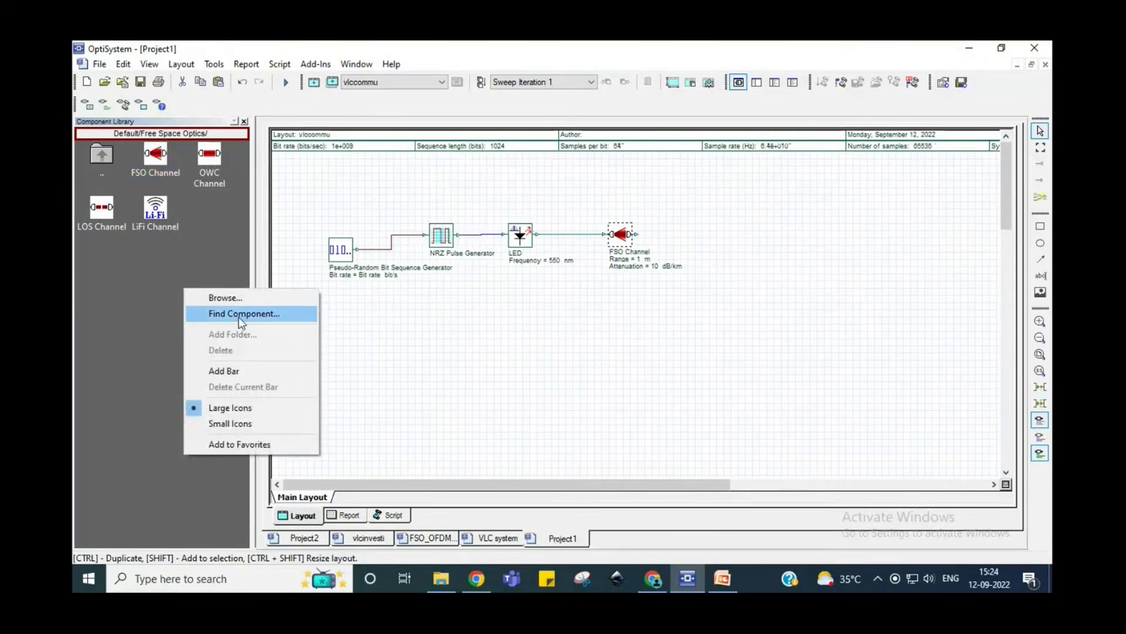
click(240, 315)
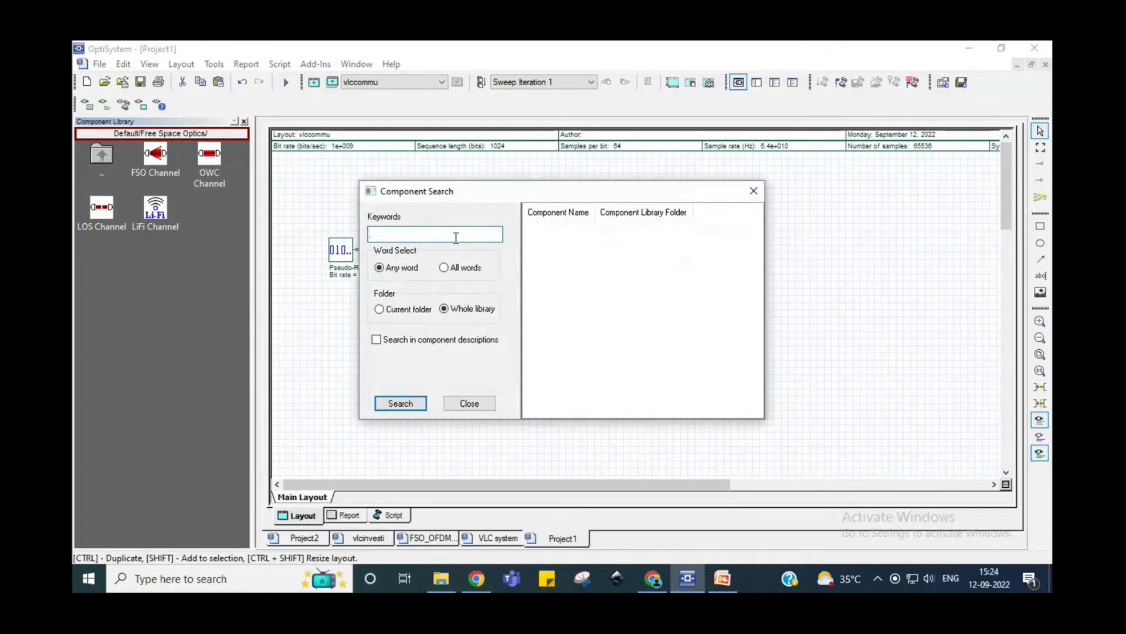
text(pin)
key(Return)
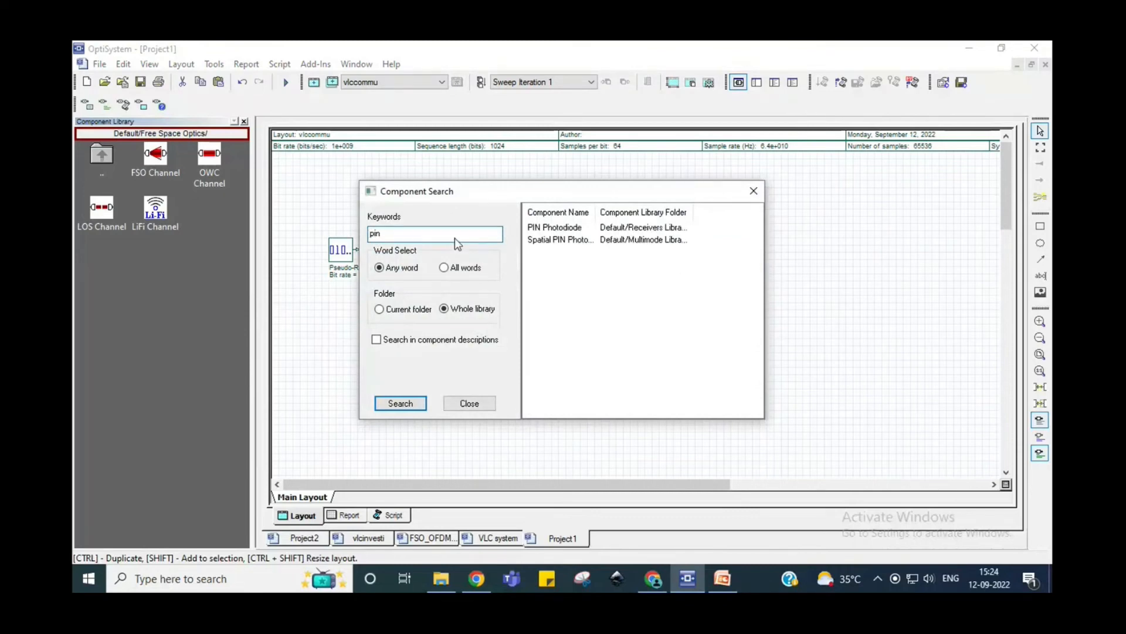
double_click(564, 233)
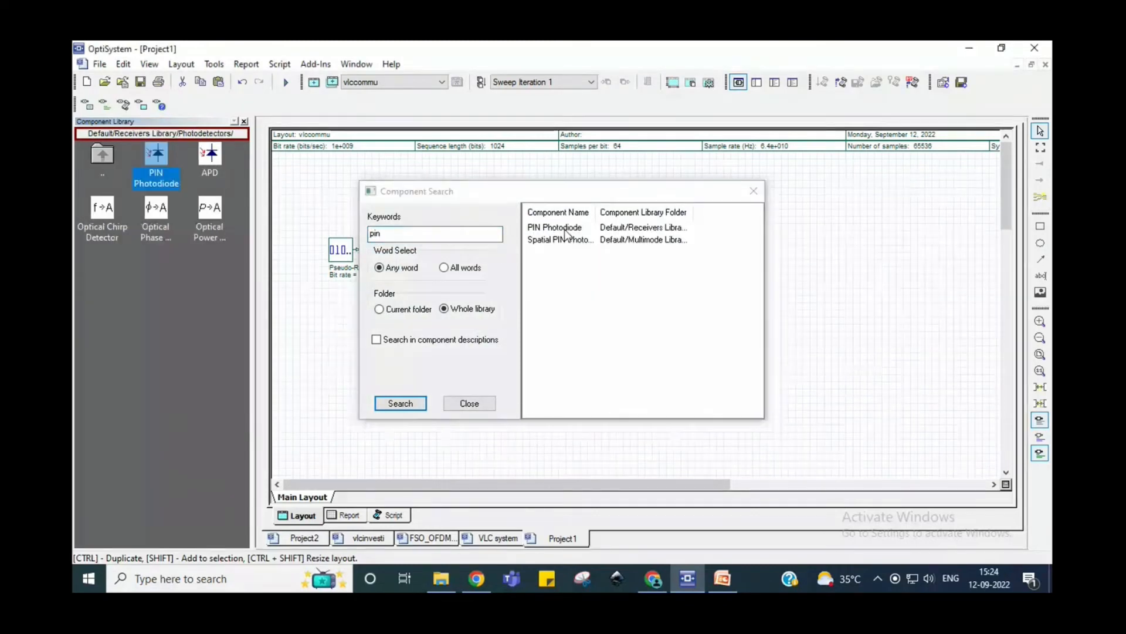
click(753, 192)
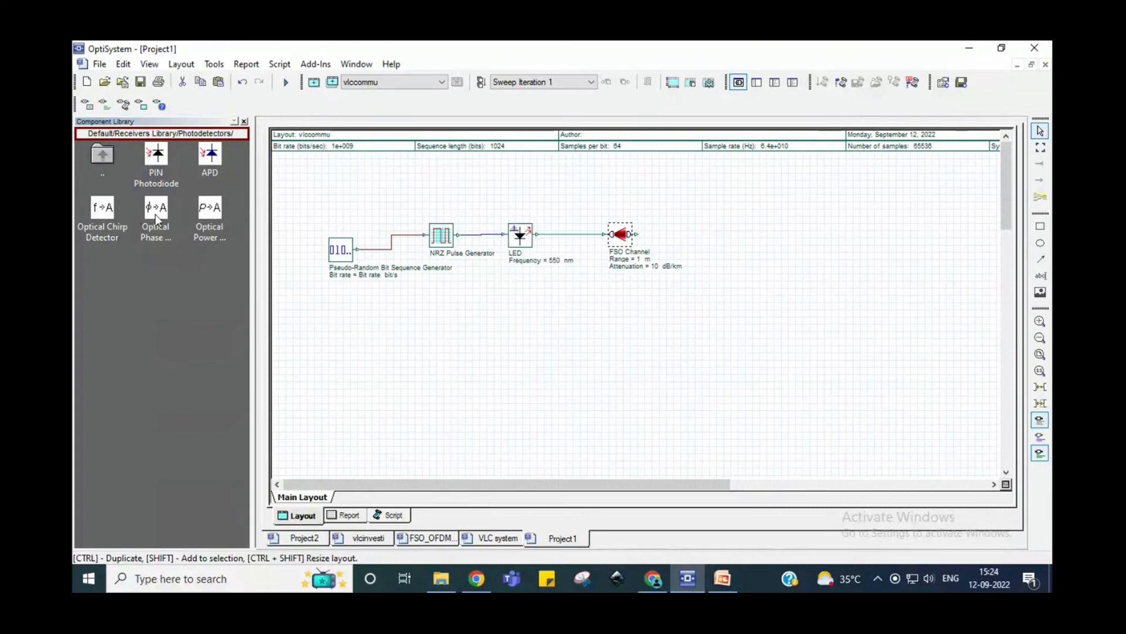
- Place a PIN Photodiode after the FSO Channel and connect the channel's output to the photodiode's input
drag(160, 160, 710, 240)
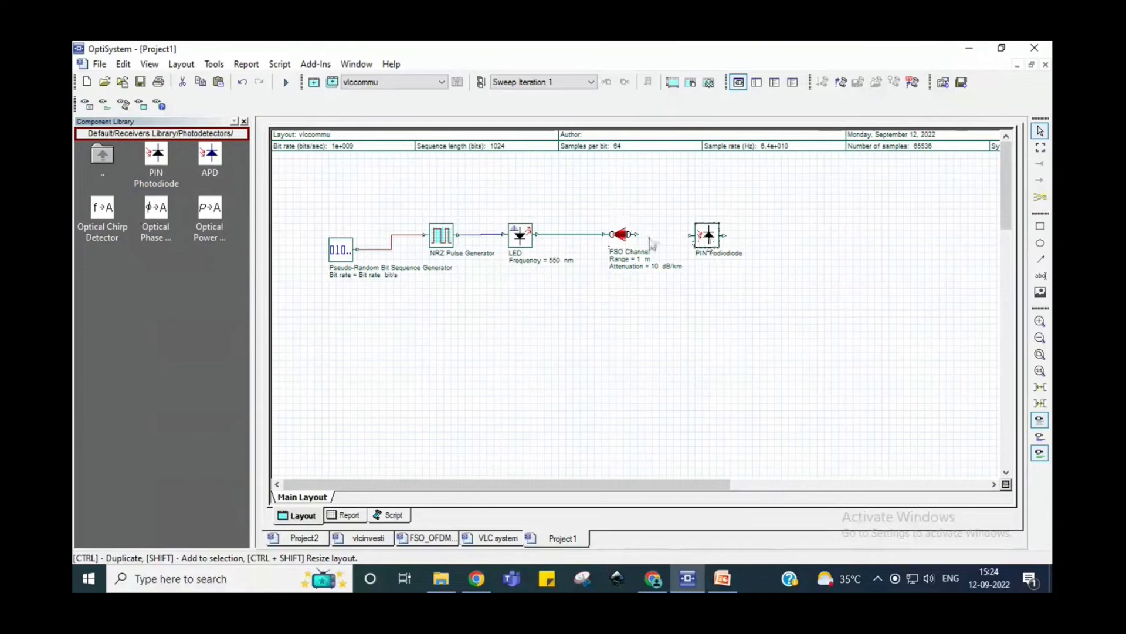
drag(641, 240, 693, 237)
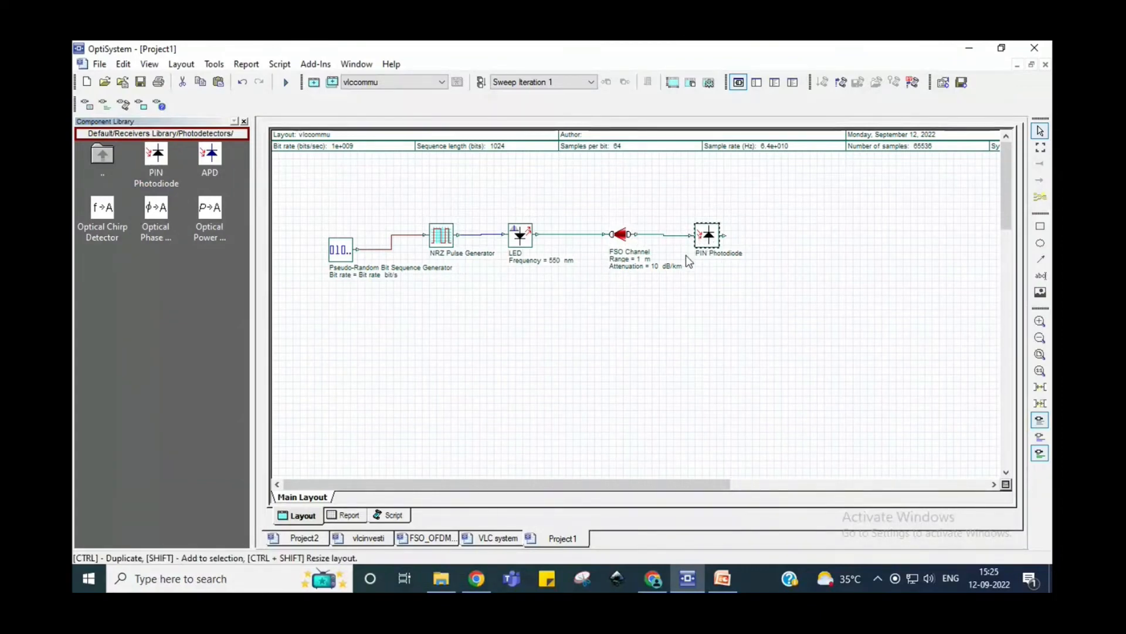
click(715, 291)
- Set the PIN Photodiode's responsivity type to Si and accept the properties
double_click(708, 236)
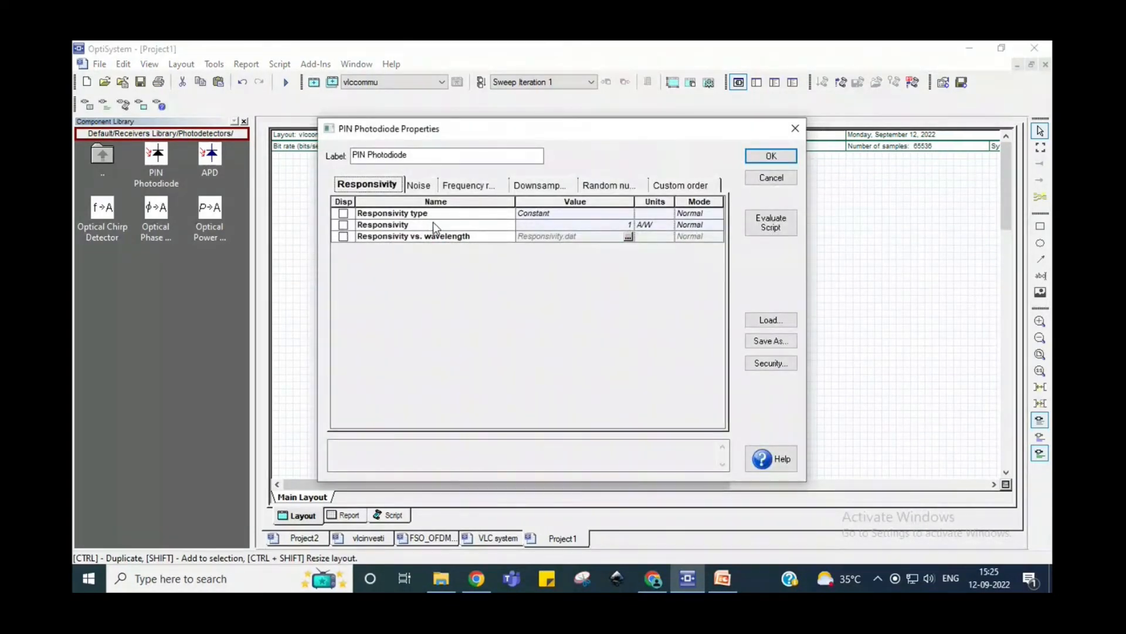
click(624, 214)
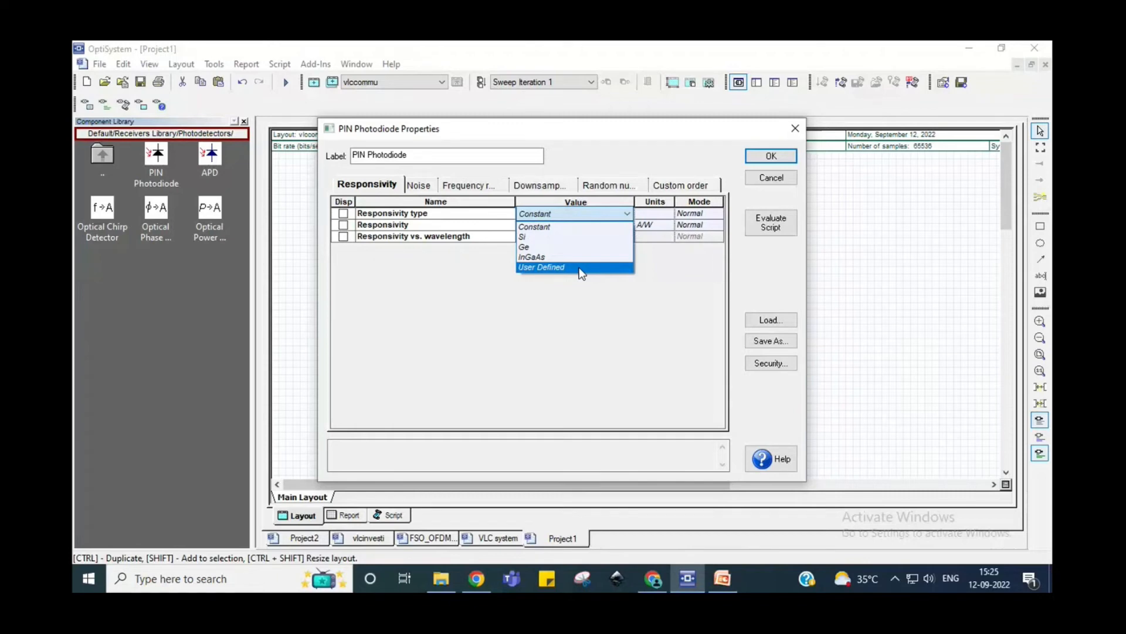
click(585, 238)
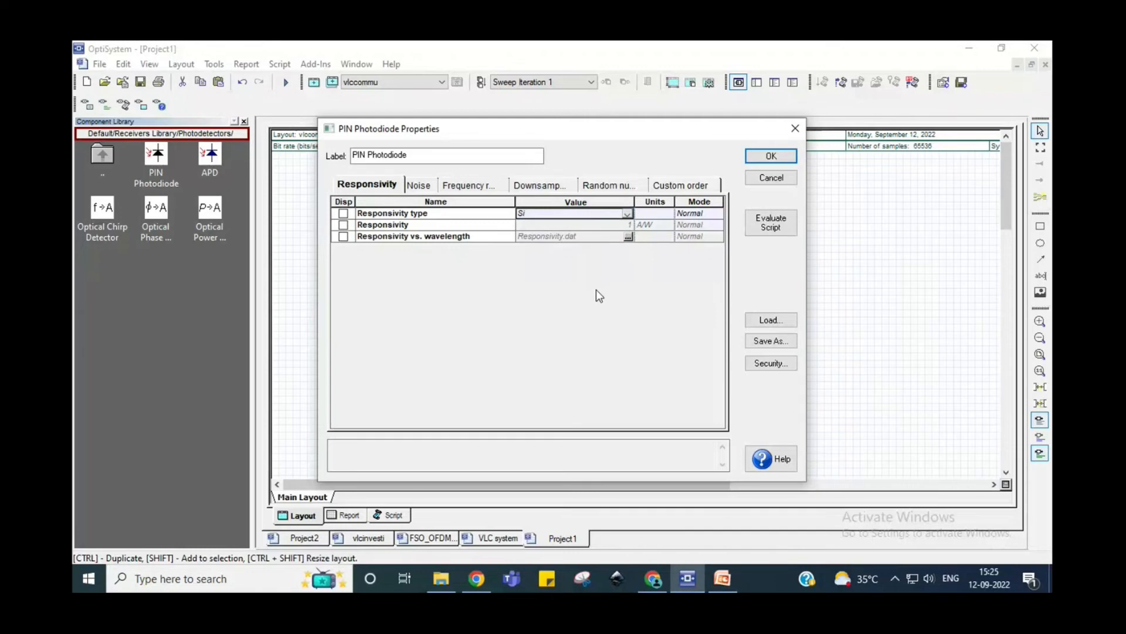
click(770, 156)
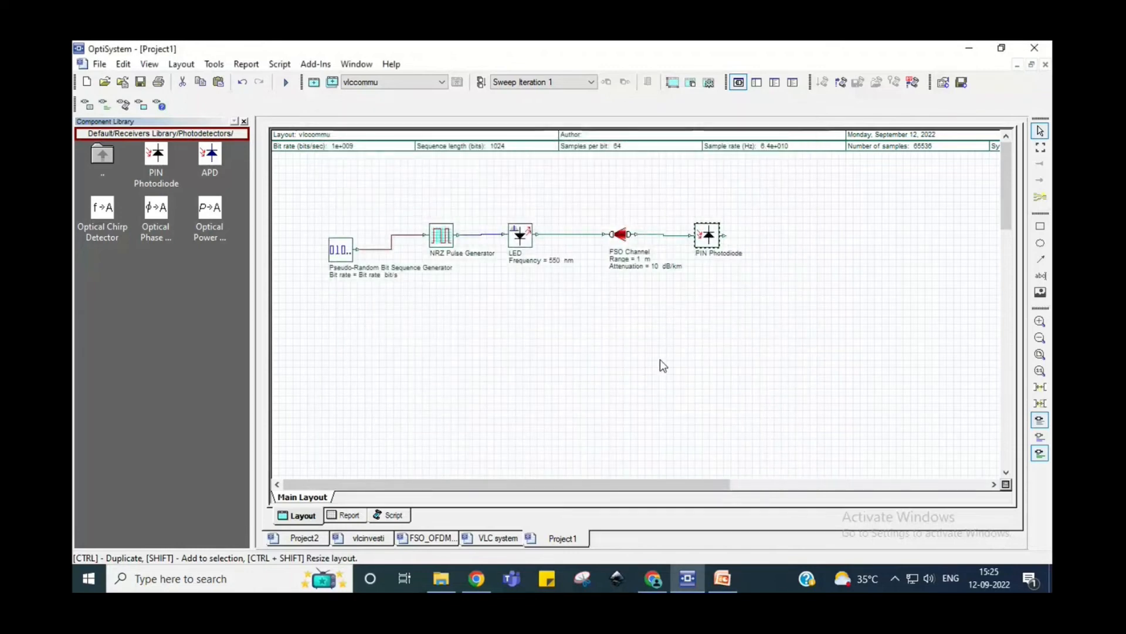
- Check in the vlcinvesti project which component follows the PIN Photodiode, and return to Project1
click(376, 539)
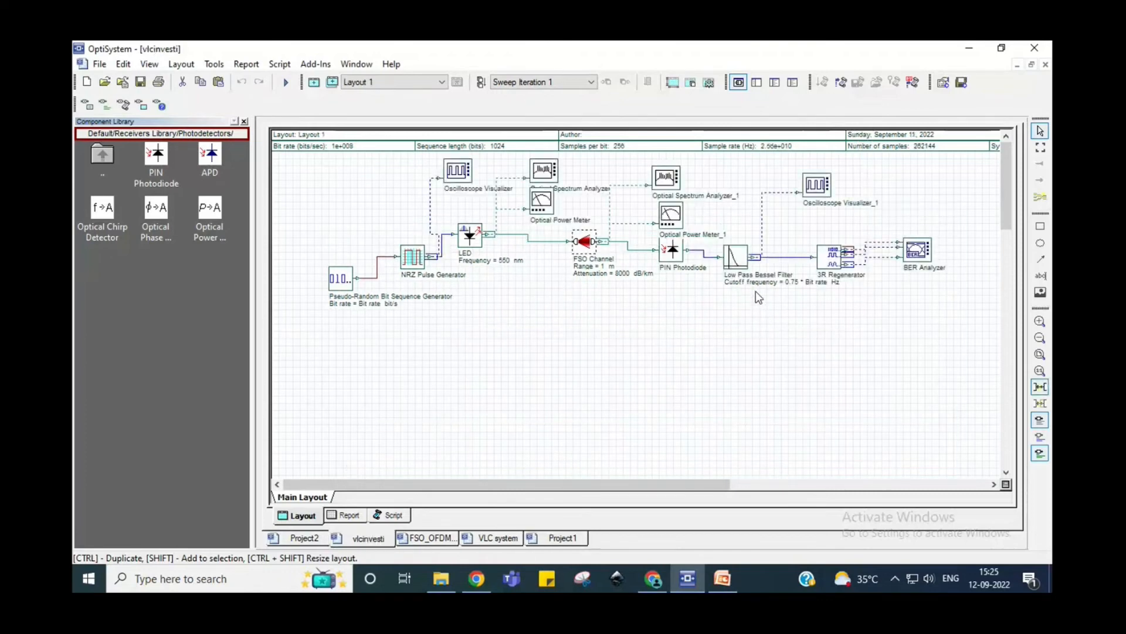
click(562, 538)
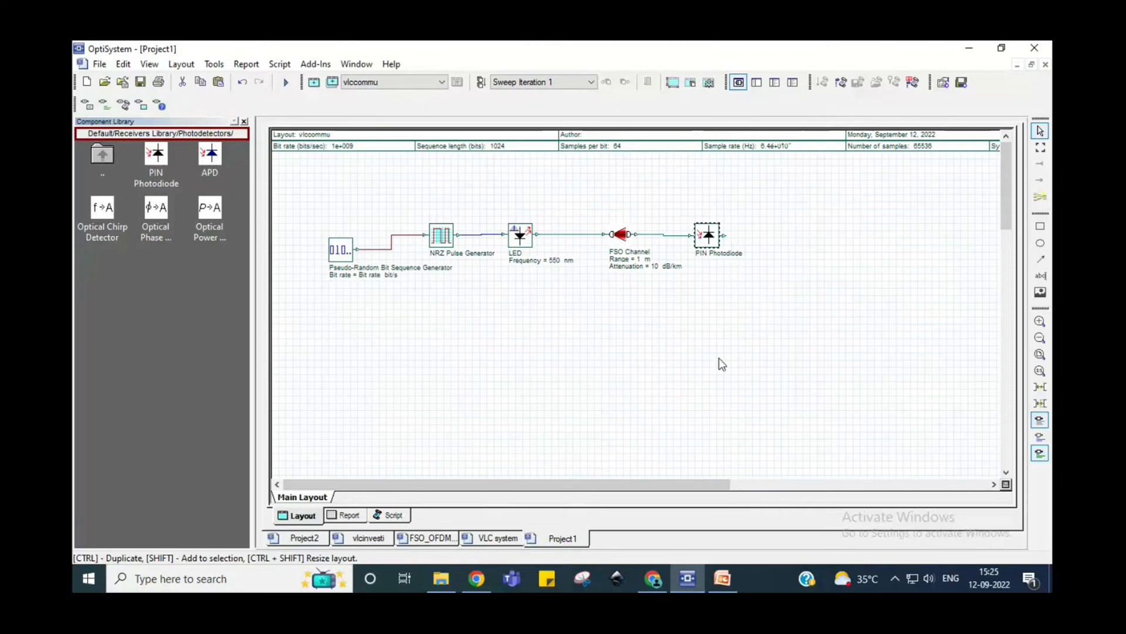
right_click(710, 333)
click(561, 330)
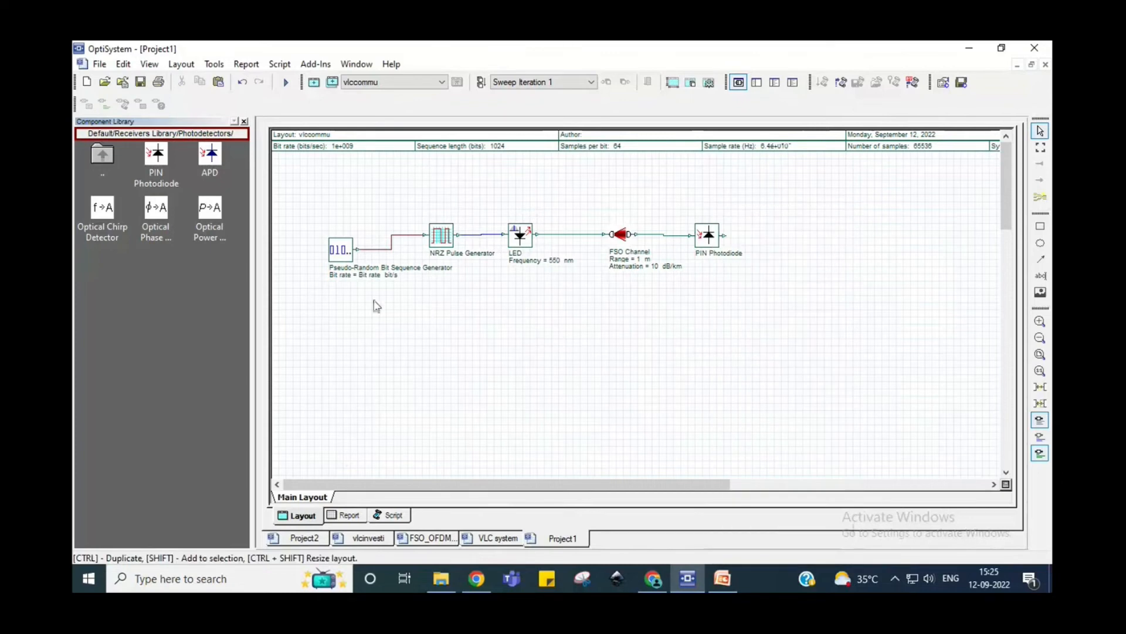
- Search the whole component library for "low pass filter" and open the library folder of the Bessel Optical Filter
right_click(171, 269)
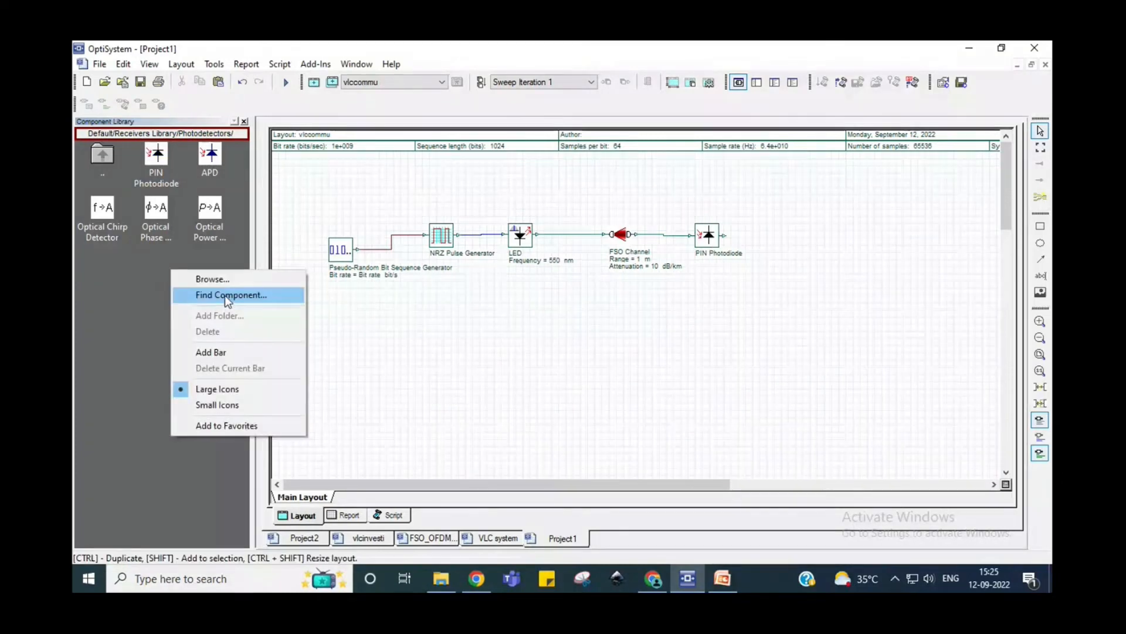
click(224, 294)
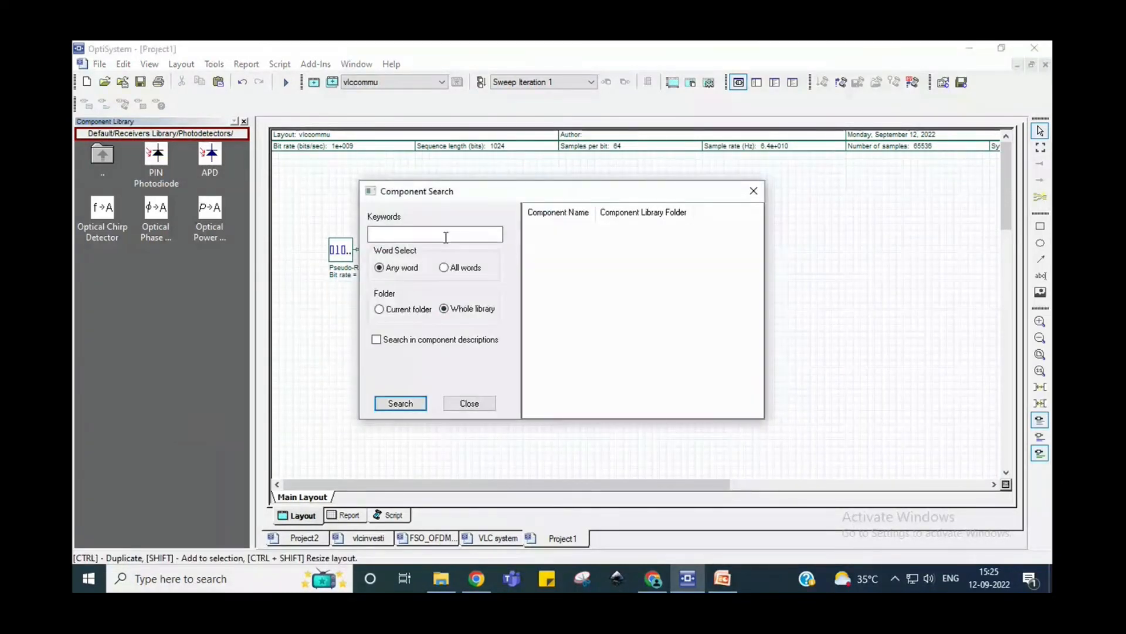
text(low pass )
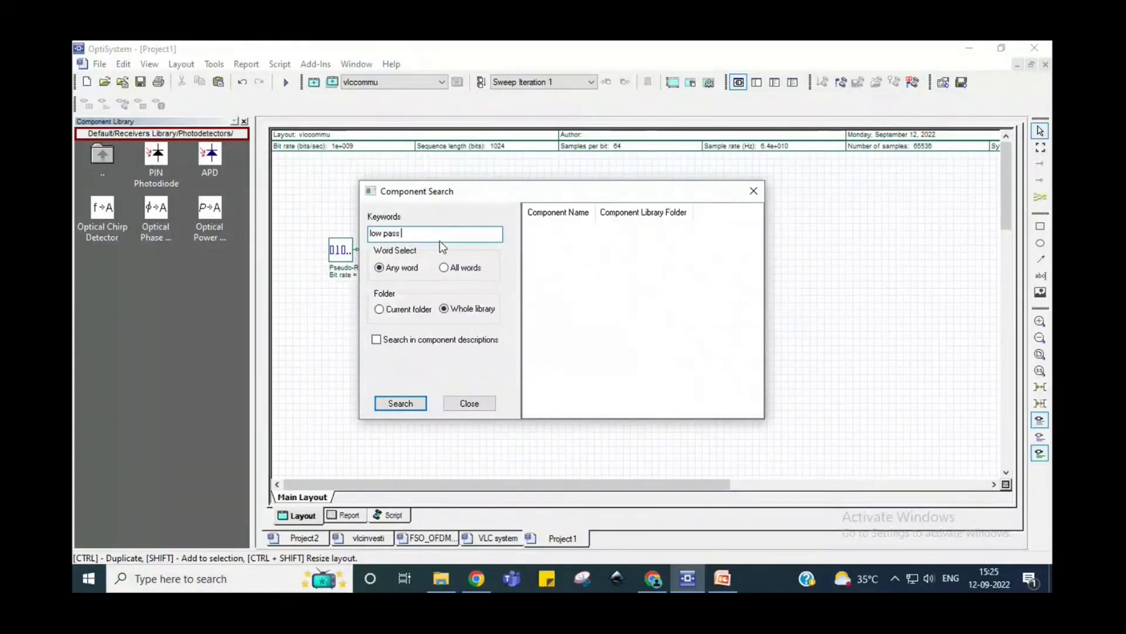
text(filte)
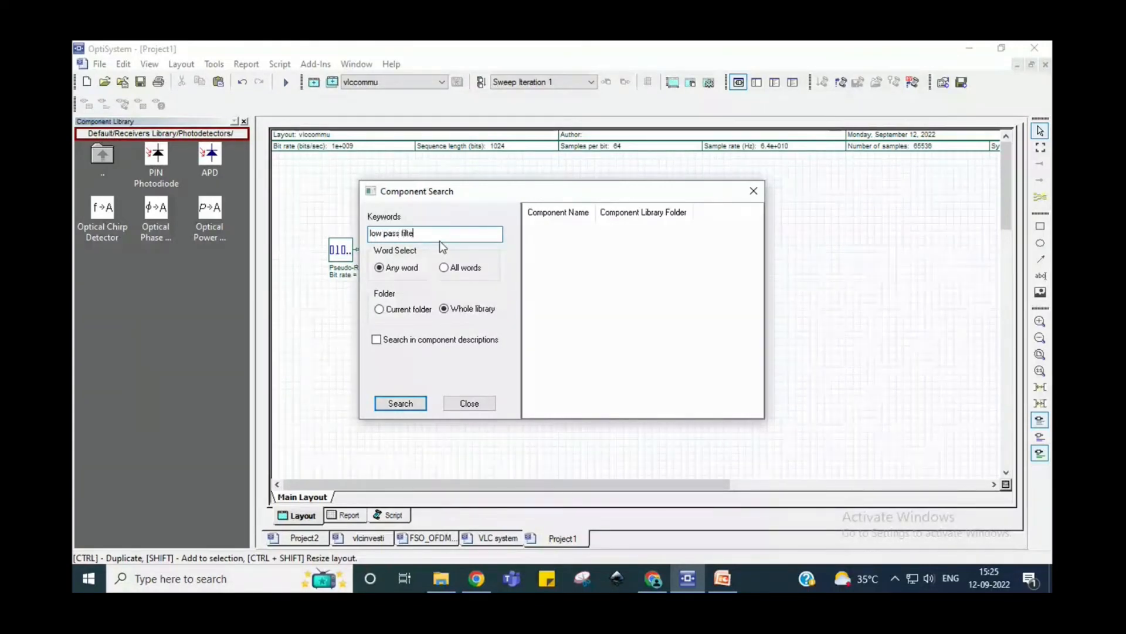
text(r)
key(Return)
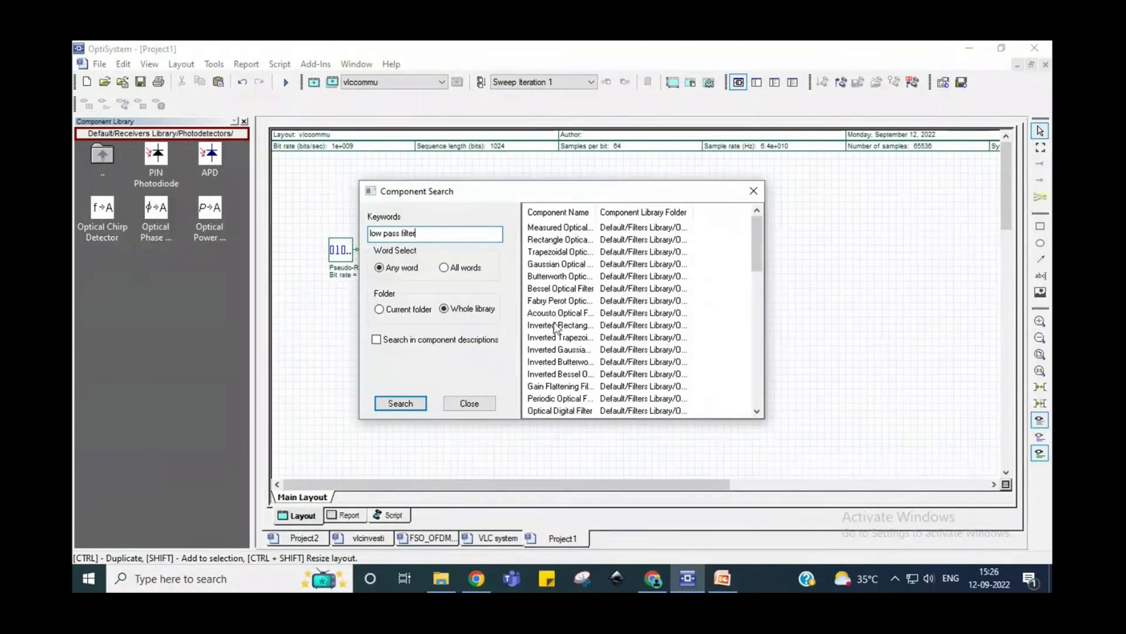
double_click(558, 289)
click(469, 403)
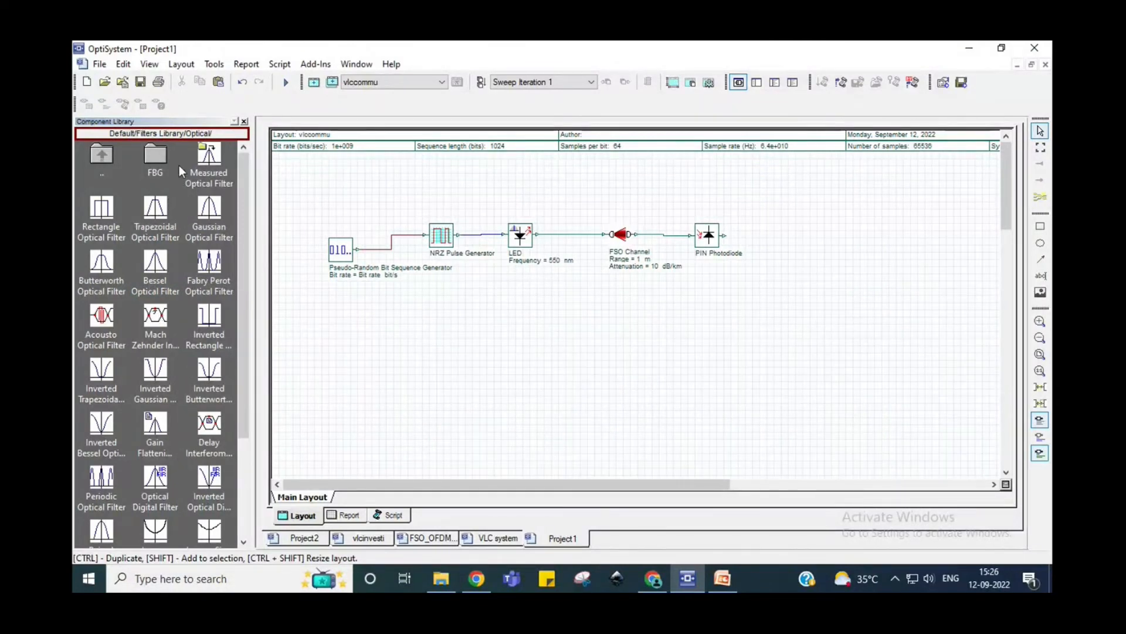
- Try to connect a Bessel Optical Filter to the PIN Photodiode's output, and delete the filter from the layout
drag(154, 271, 783, 245)
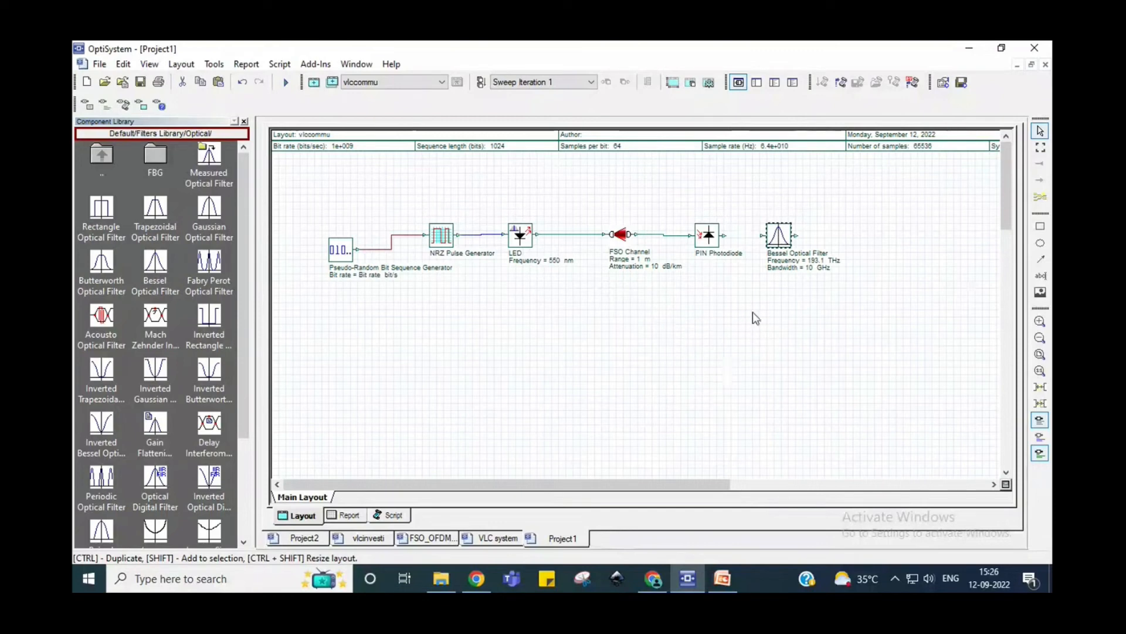
drag(748, 243, 761, 236)
drag(725, 236, 762, 235)
key(Delete)
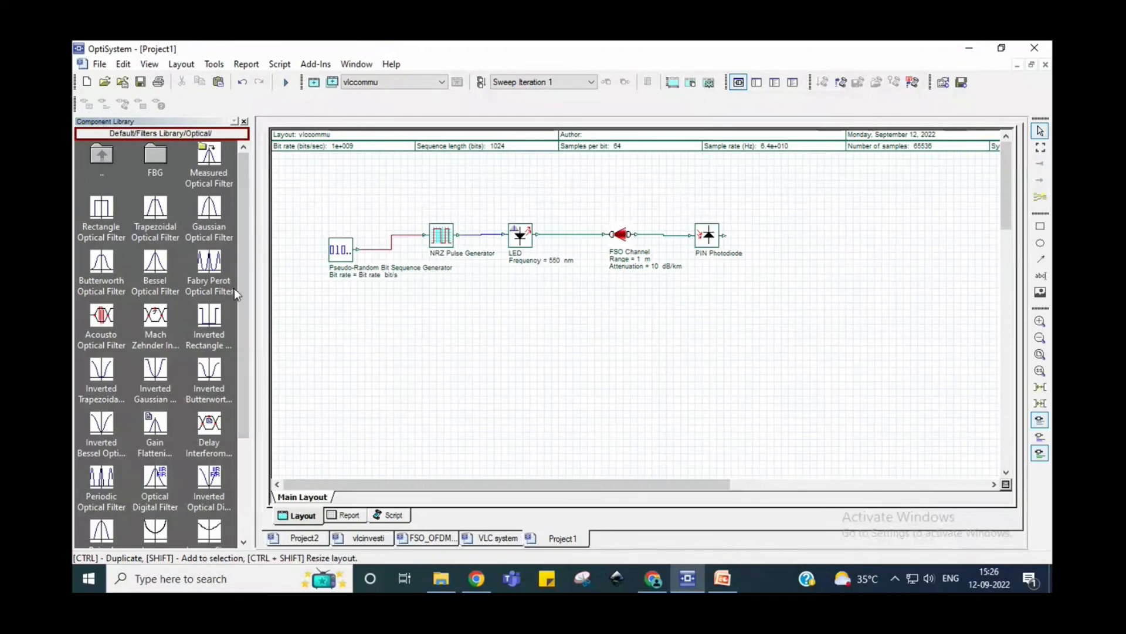
- Search the component library again for "low pass filter" and locate the Low Pass Bessel Filter among the electrical filters
right_click(227, 320)
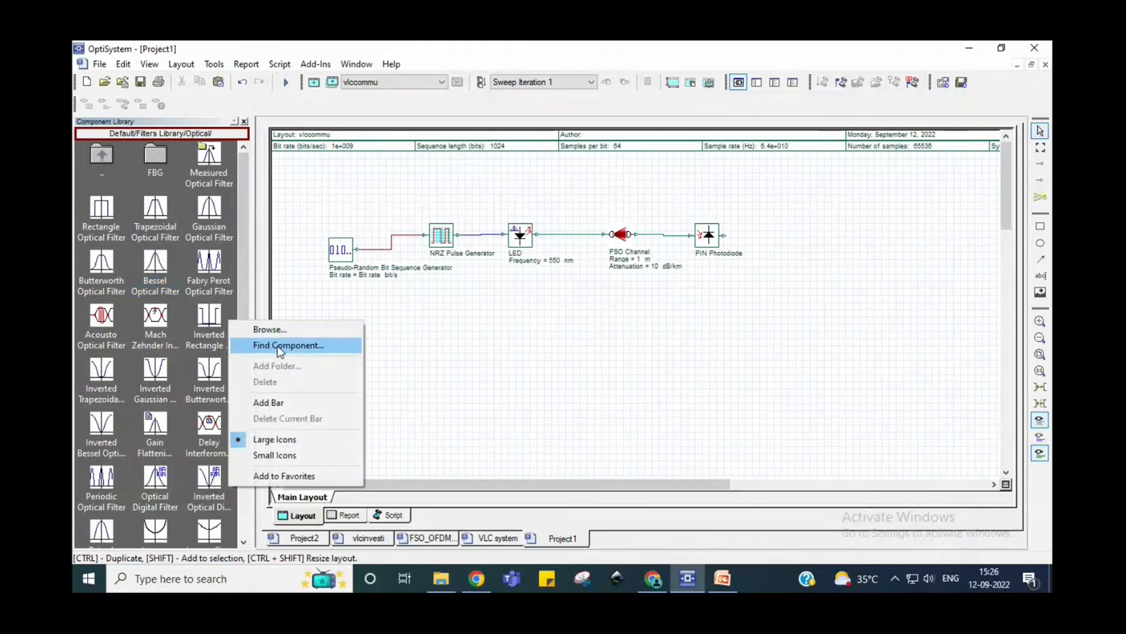
click(303, 345)
click(412, 239)
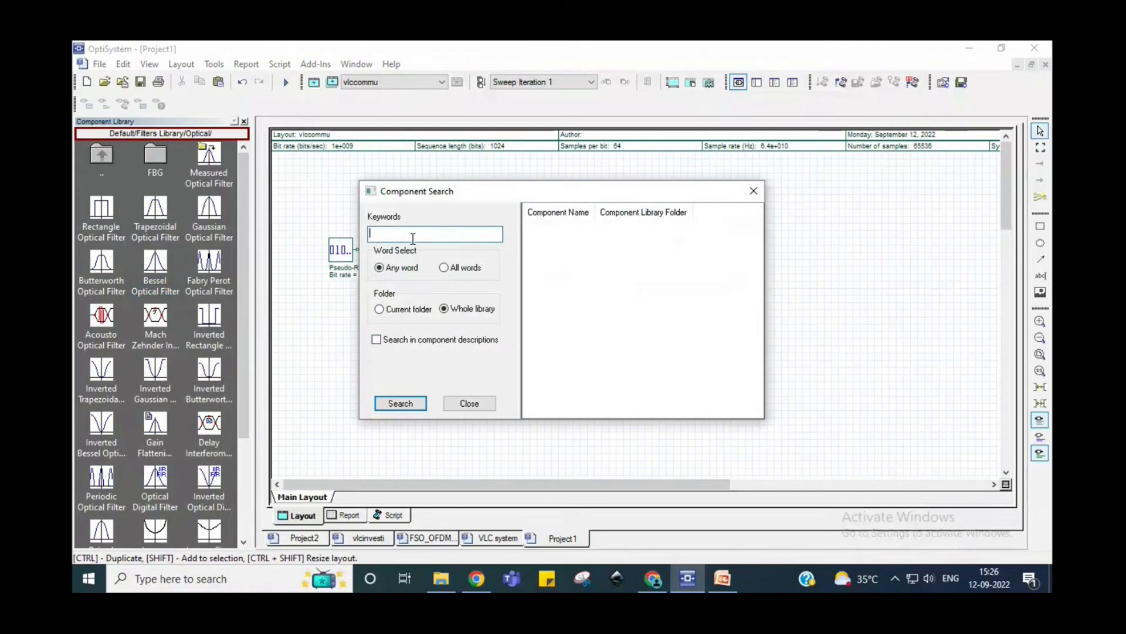
text(low pass filter)
key(Return)
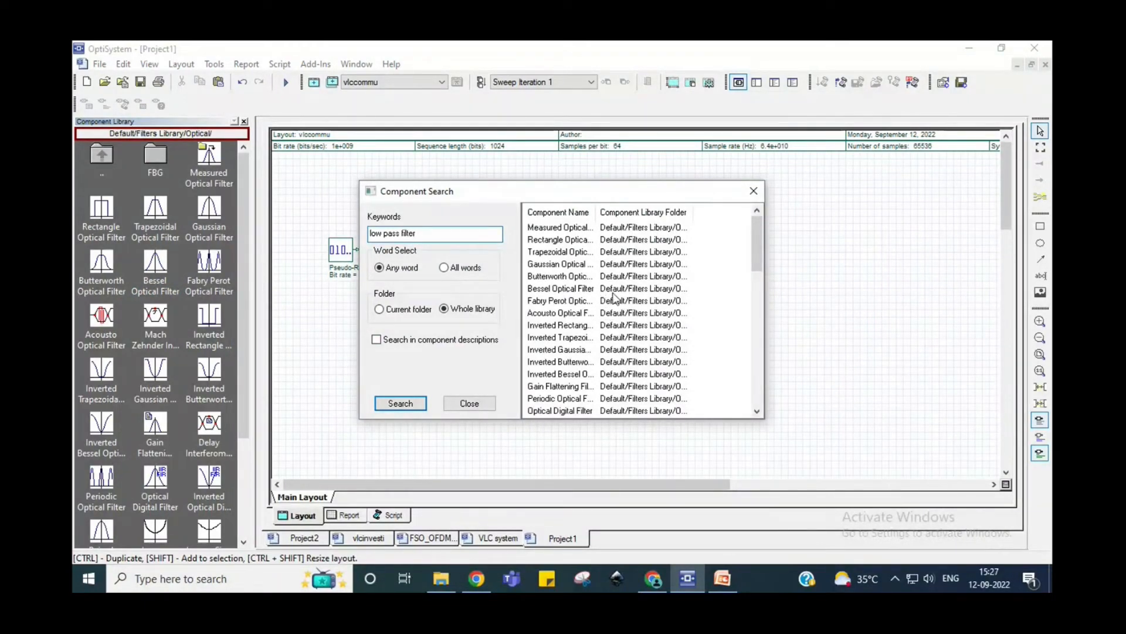
scroll(615, 298, down, 2)
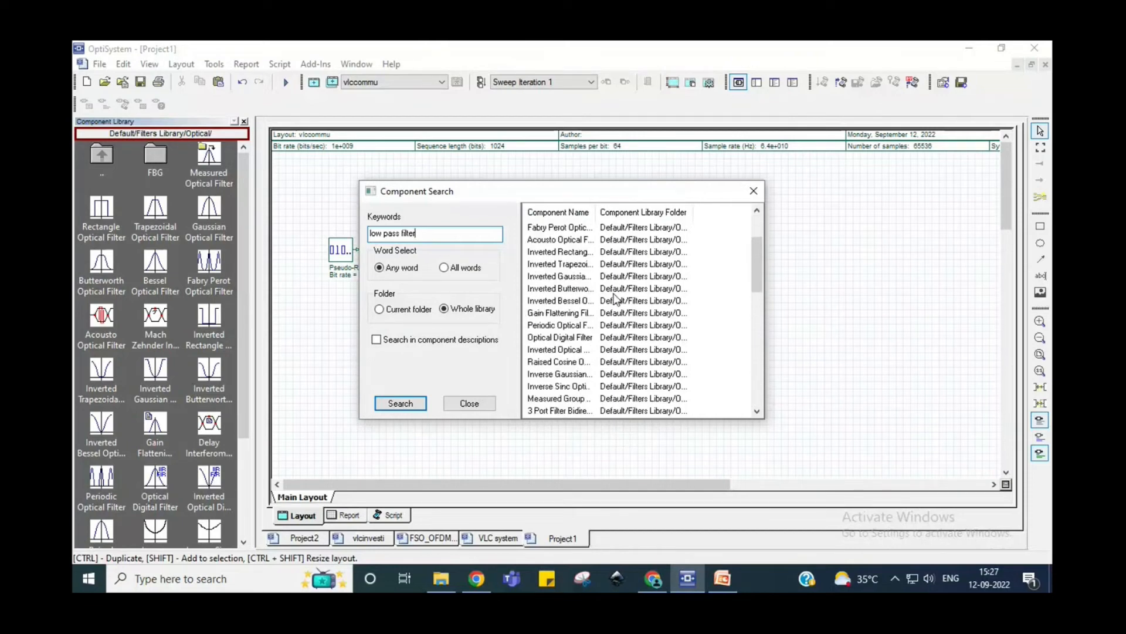
scroll(614, 297, down, 1)
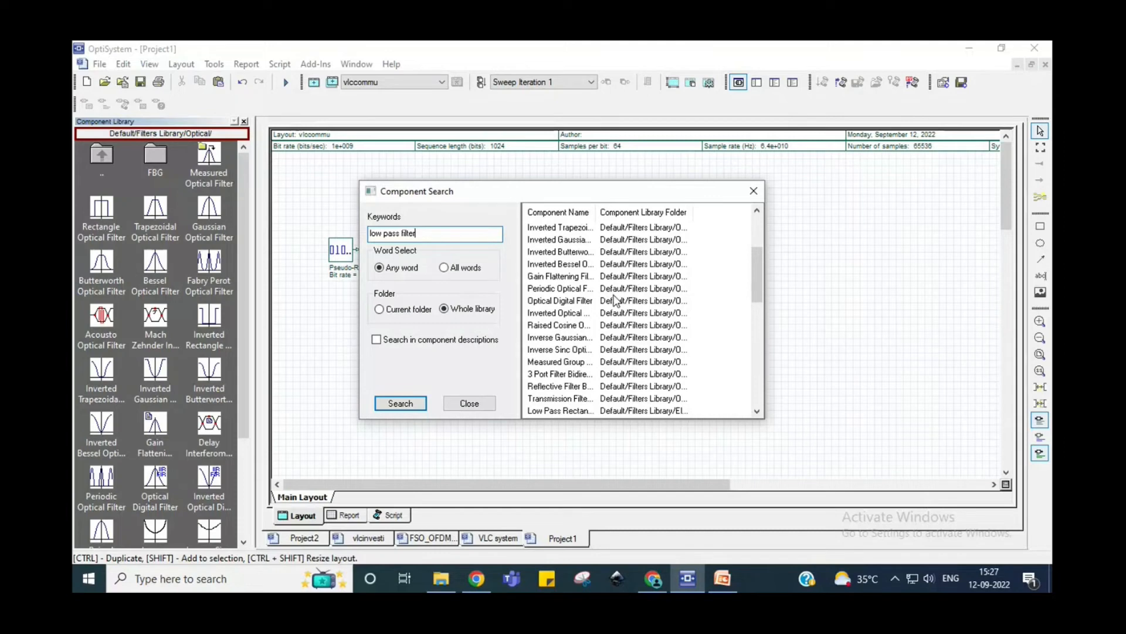
scroll(610, 311, down, 2)
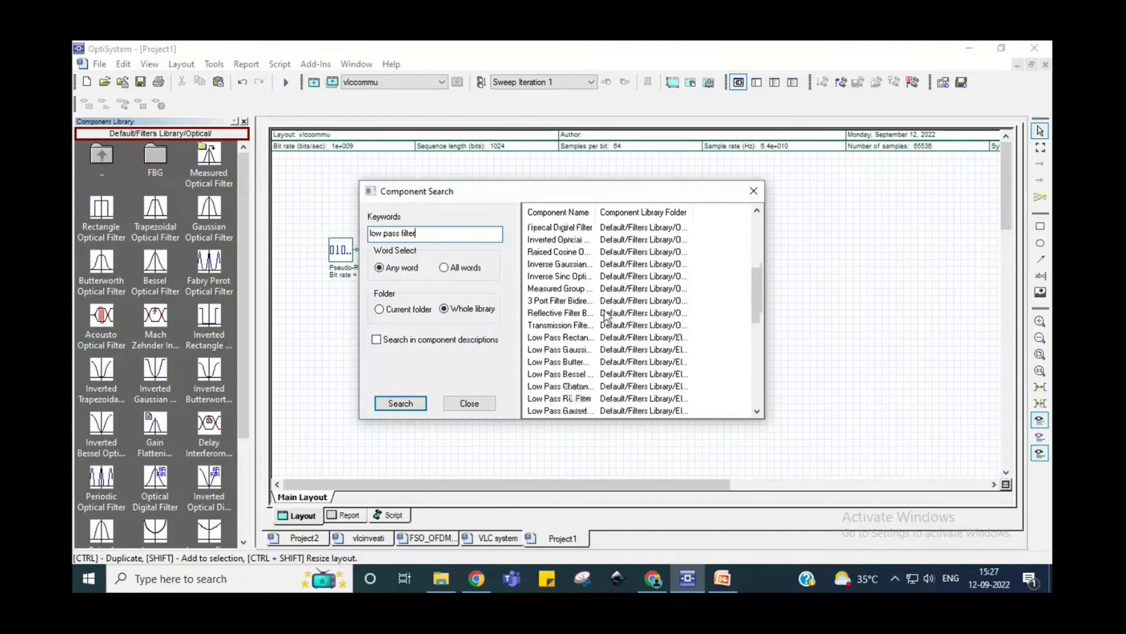
double_click(564, 374)
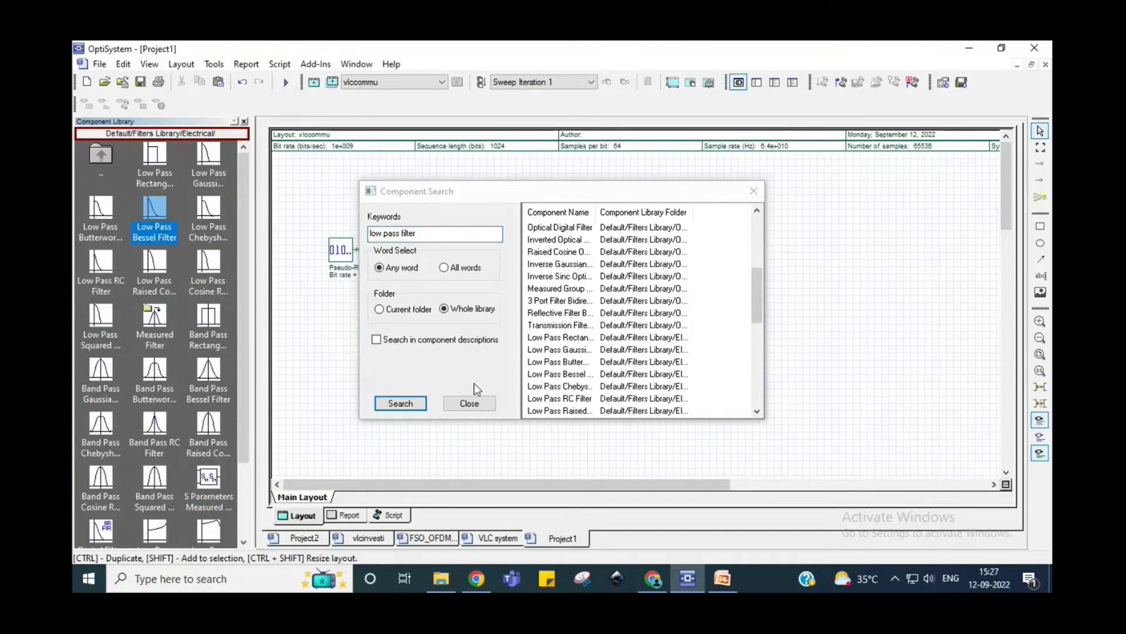
click(467, 404)
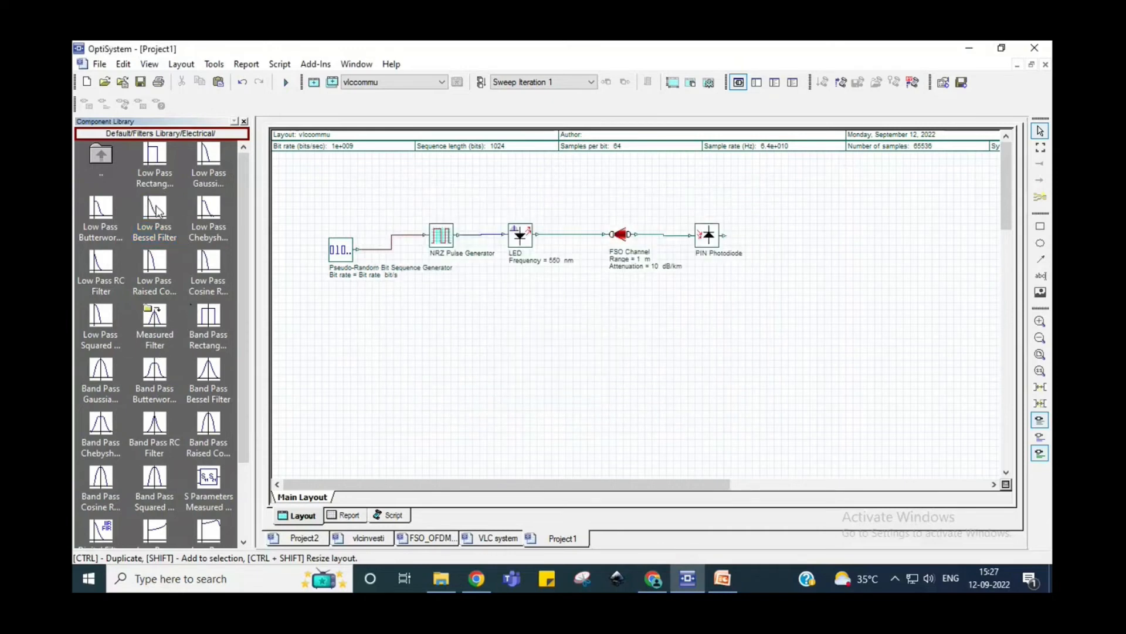
- Place a Low Pass Bessel Filter after the PIN Photodiode and connect it to the photodiode's output
drag(158, 212, 780, 245)
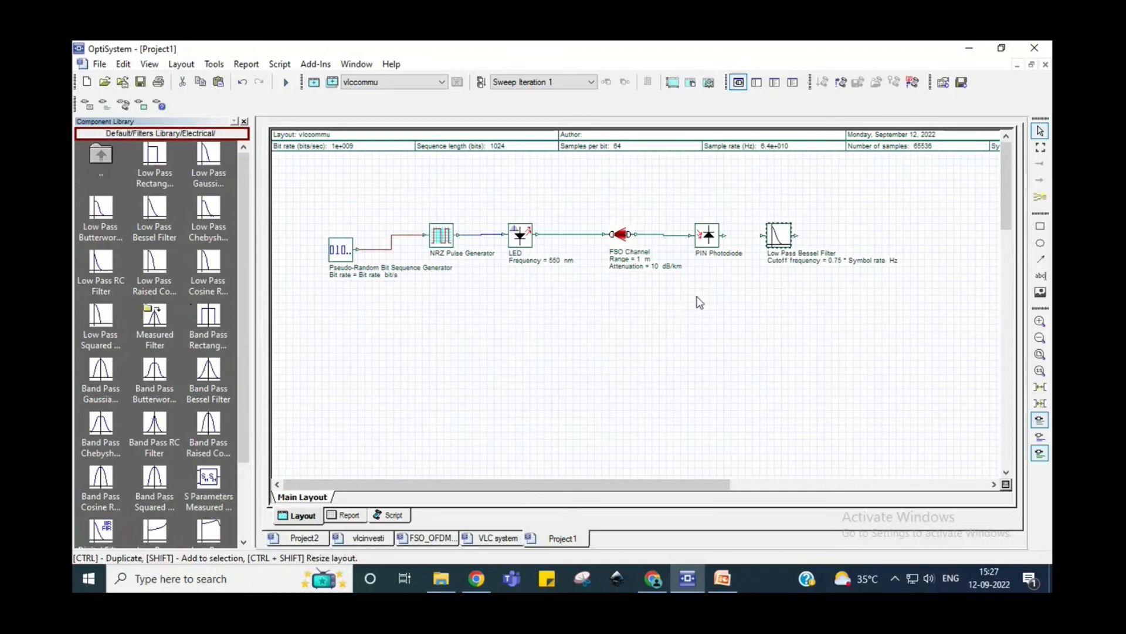
drag(745, 237, 764, 235)
- Examine the cutoff frequency expression in the Low Pass Bessel Filter's properties
right_click(781, 244)
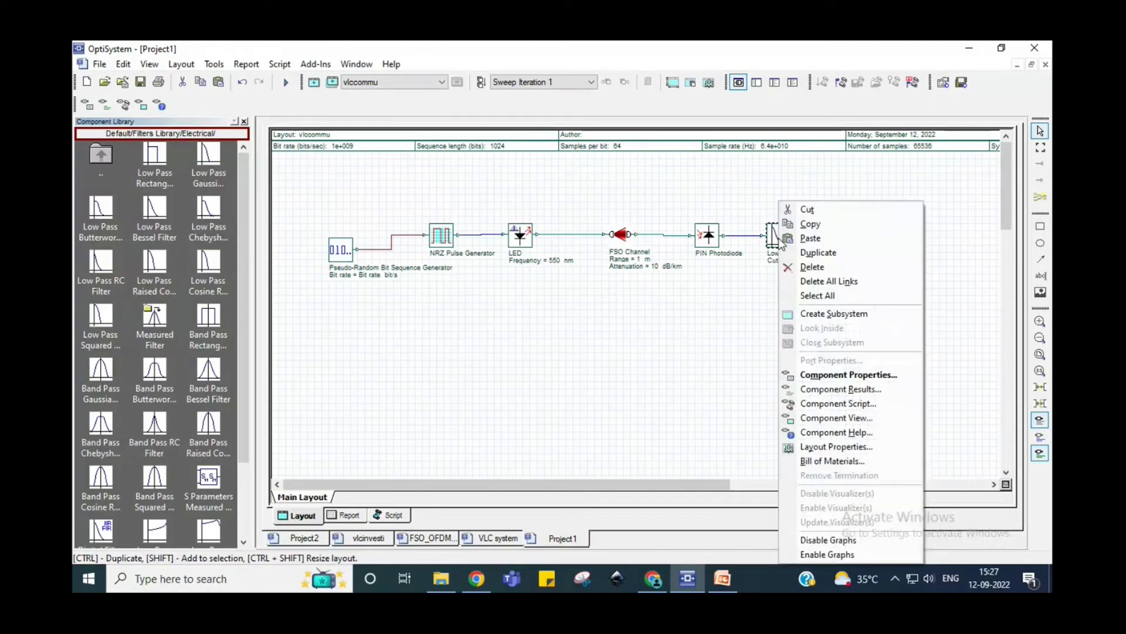
click(818, 375)
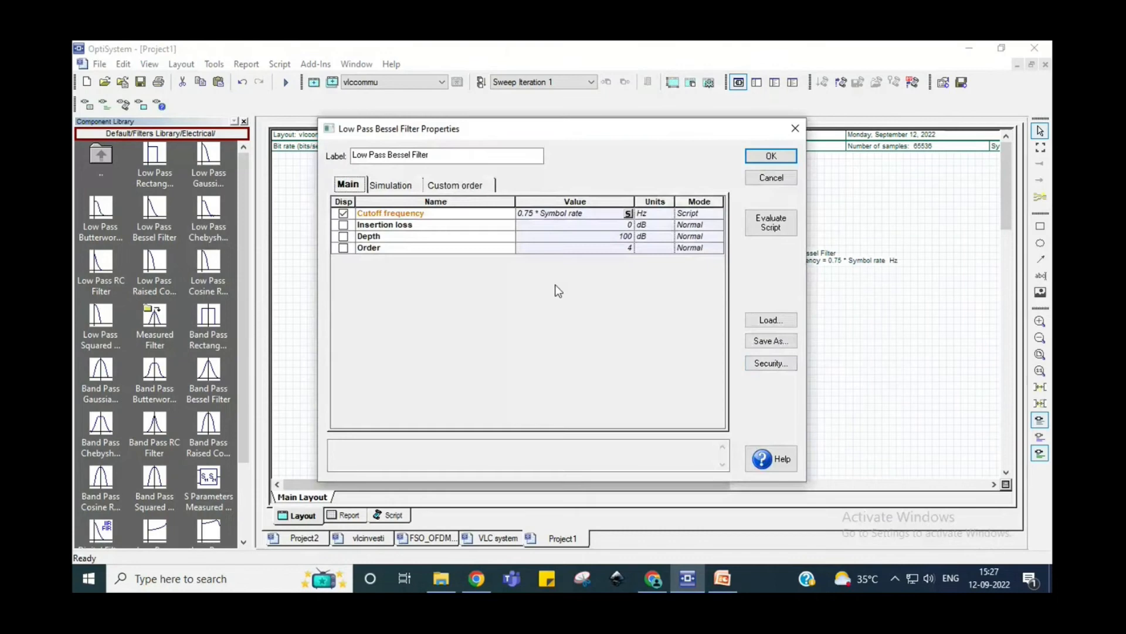
click(627, 214)
click(627, 215)
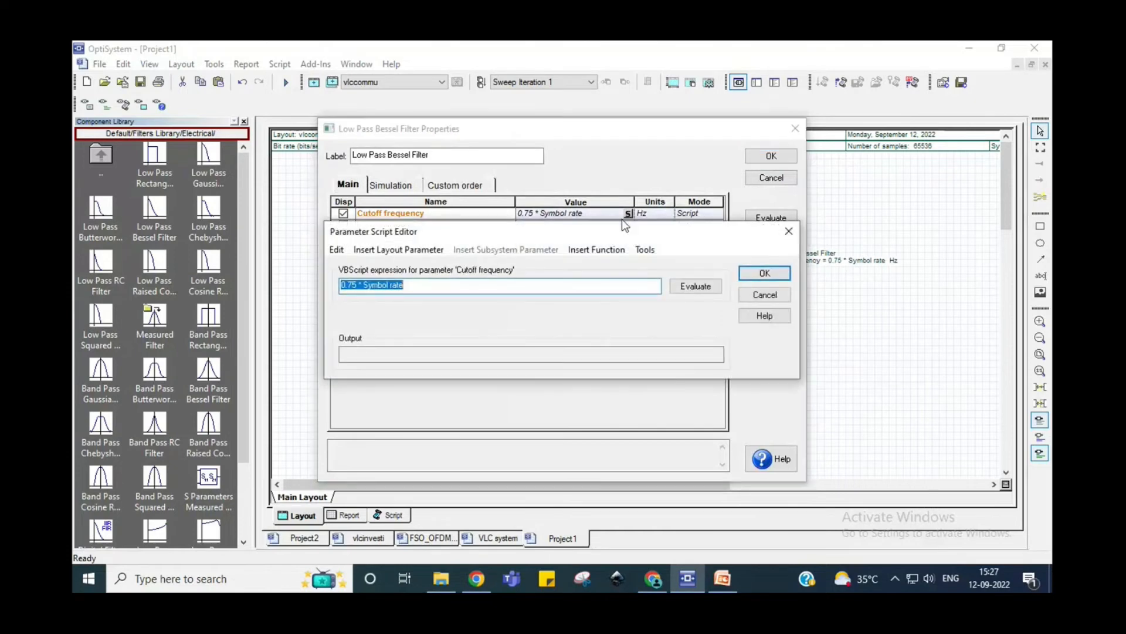
click(417, 286)
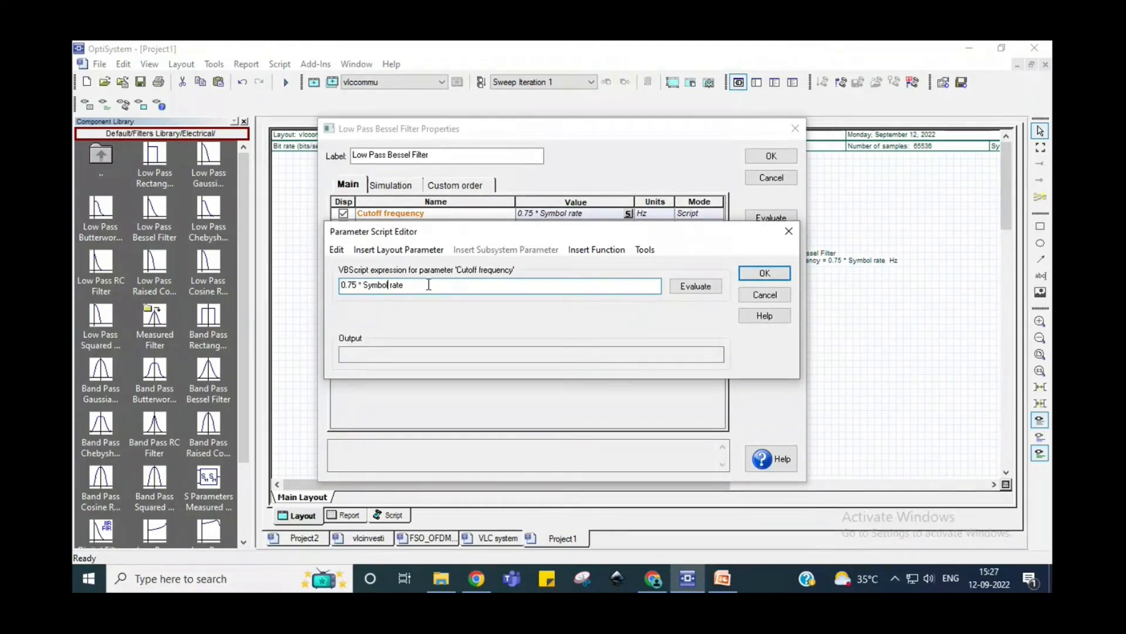
click(748, 275)
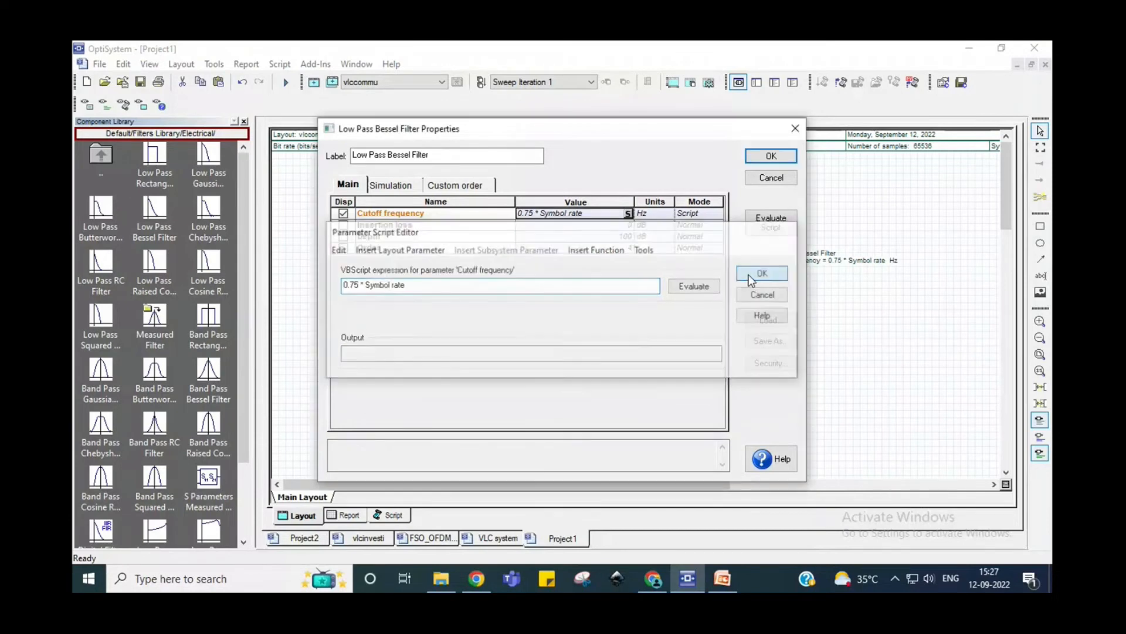
click(770, 156)
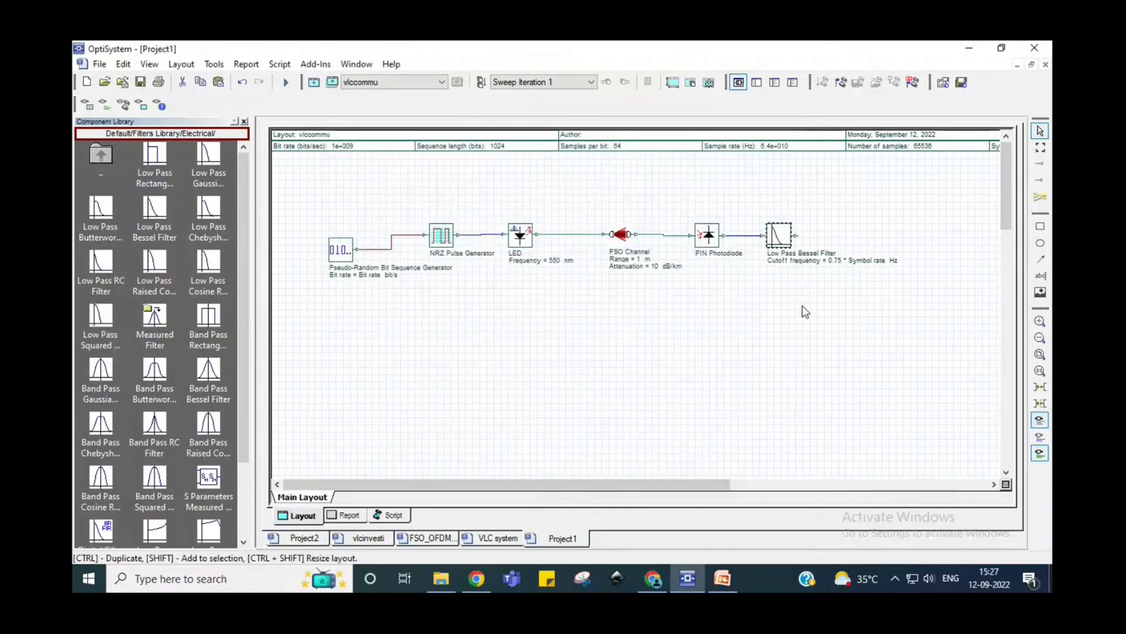
- Check the vlccommu layout's properties and its simulation parameters, including bit rate and symbol rate
right_click(750, 314)
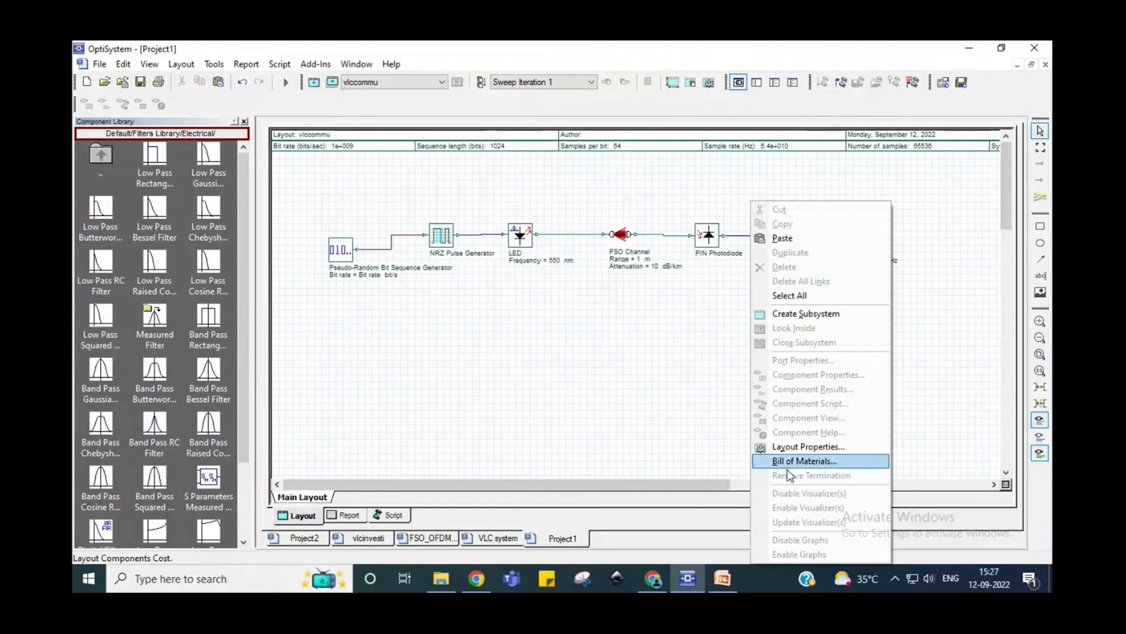
click(811, 447)
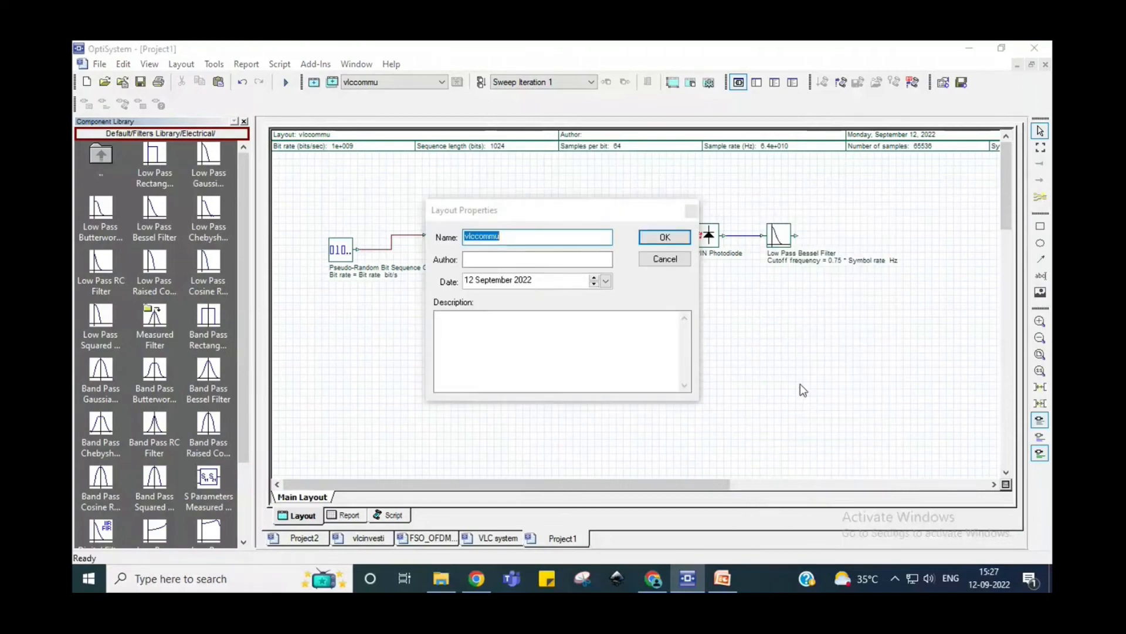
click(691, 211)
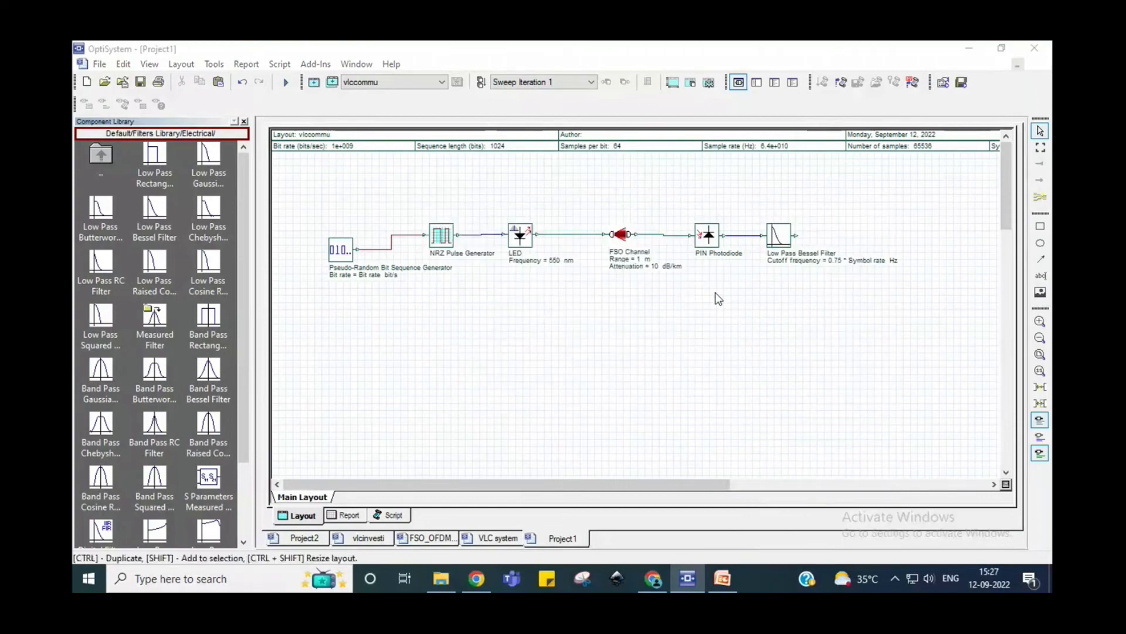
double_click(716, 292)
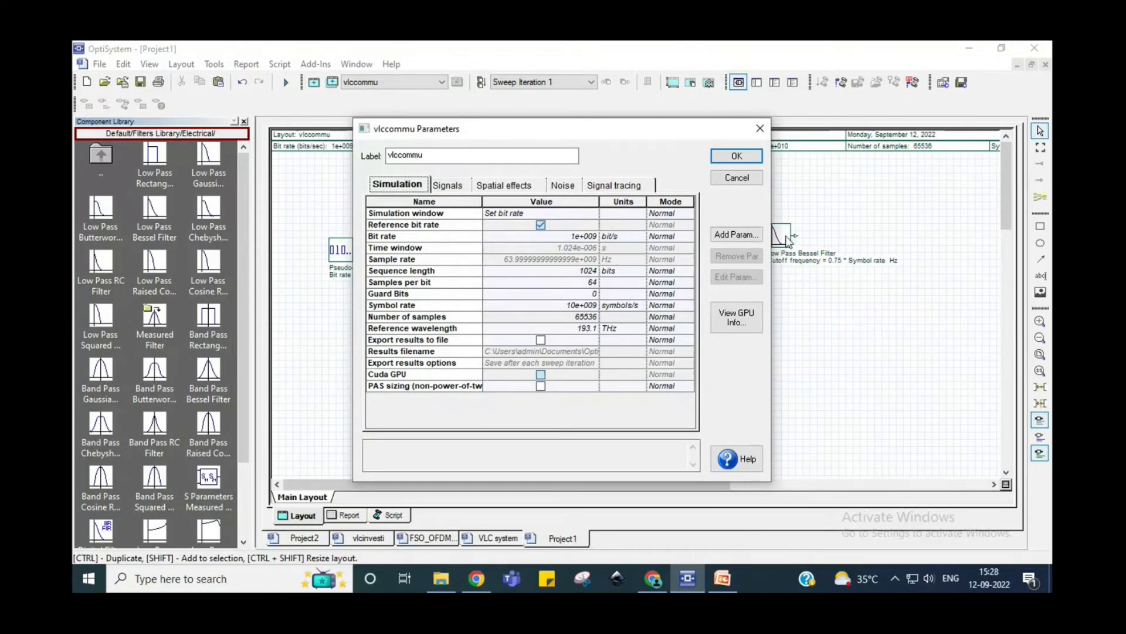
click(737, 156)
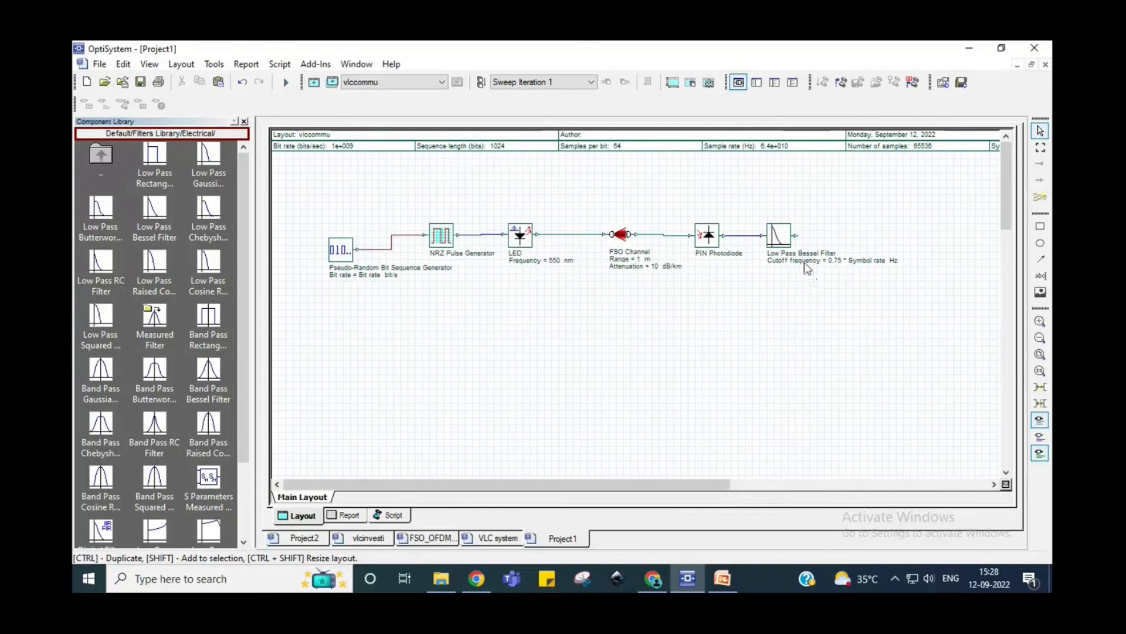
- Set the Low Pass Bessel Filter's cutoff frequency expression to 0.75 * Bit rate and check the bit rate in the layout parameters
right_click(802, 267)
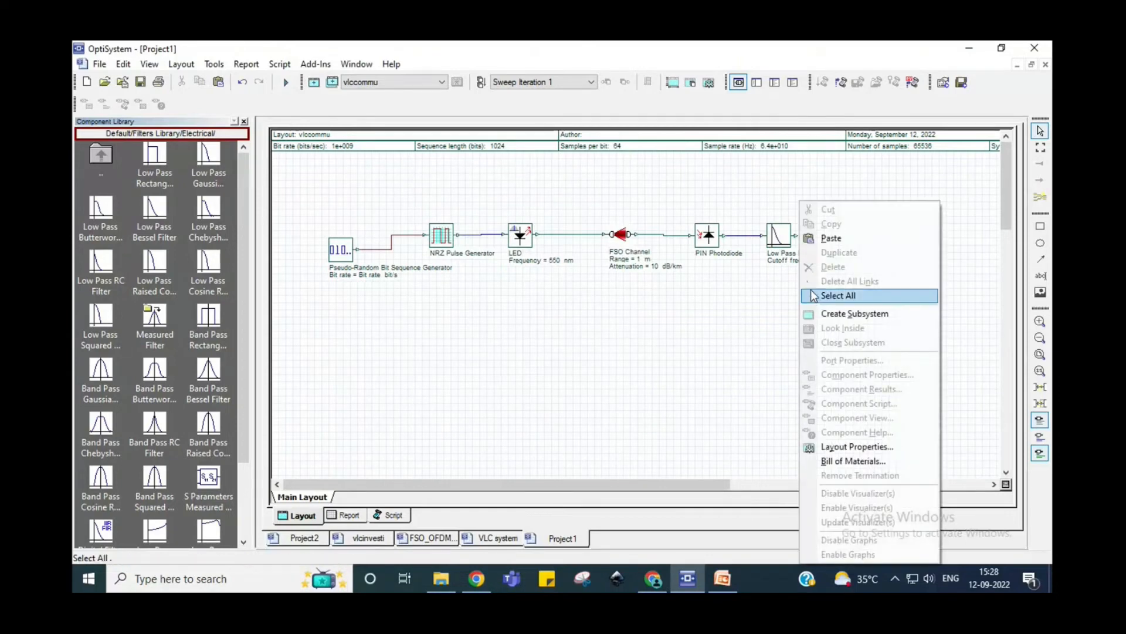
click(779, 236)
double_click(779, 236)
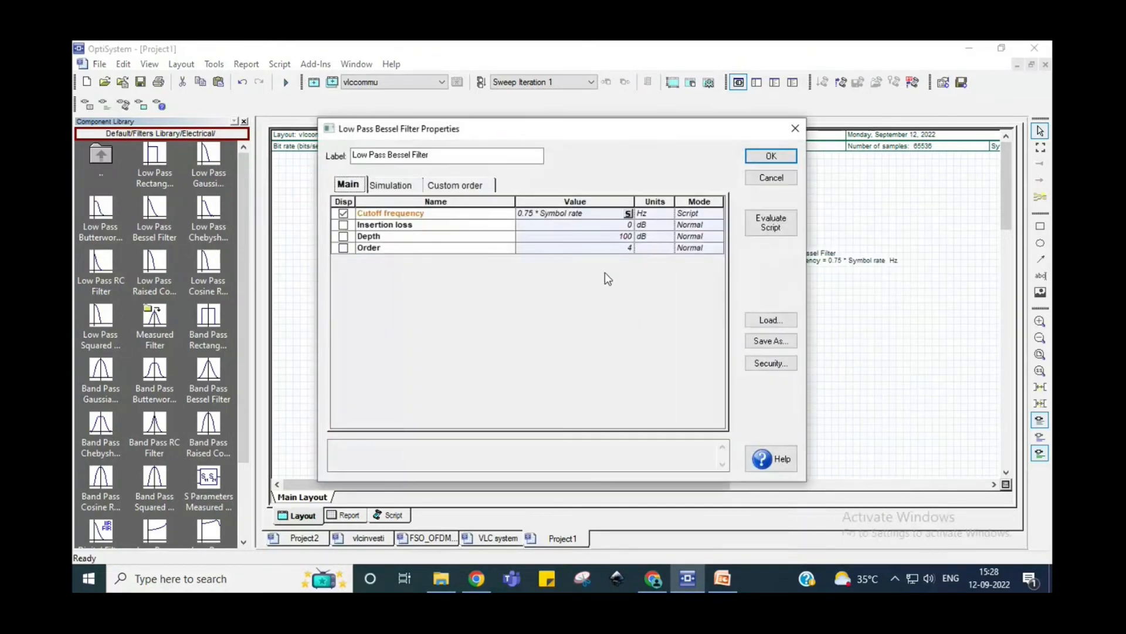
click(628, 214)
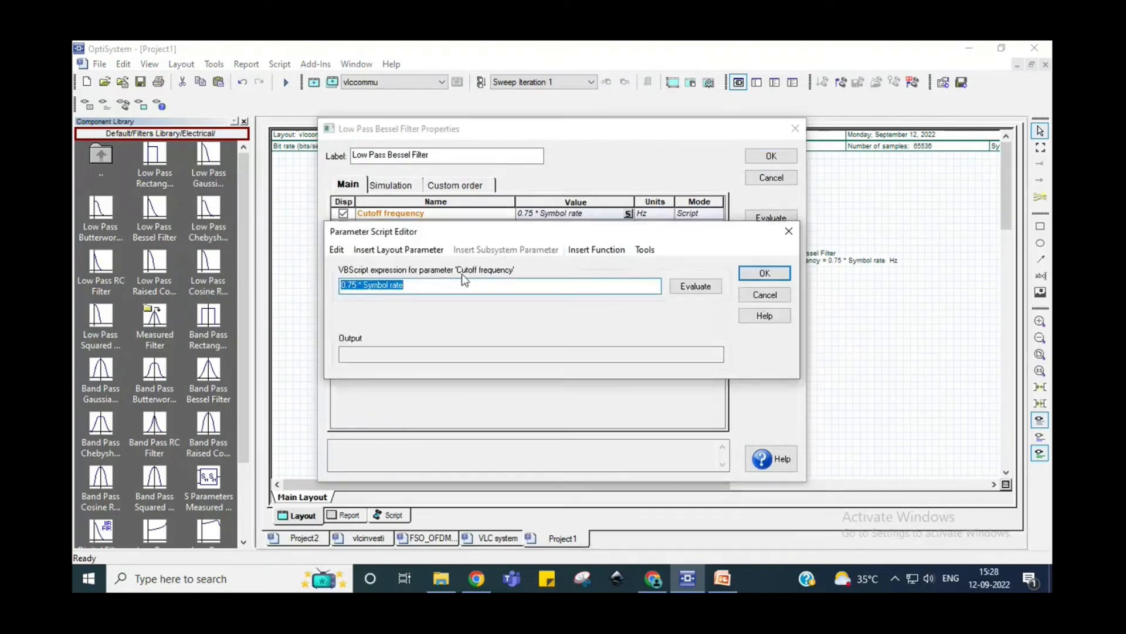
click(449, 286)
key(BackSpace)
key(BackSpace)
key(BackSpace)
key(BackSpace)
key(BackSpace)
key(BackSpace)
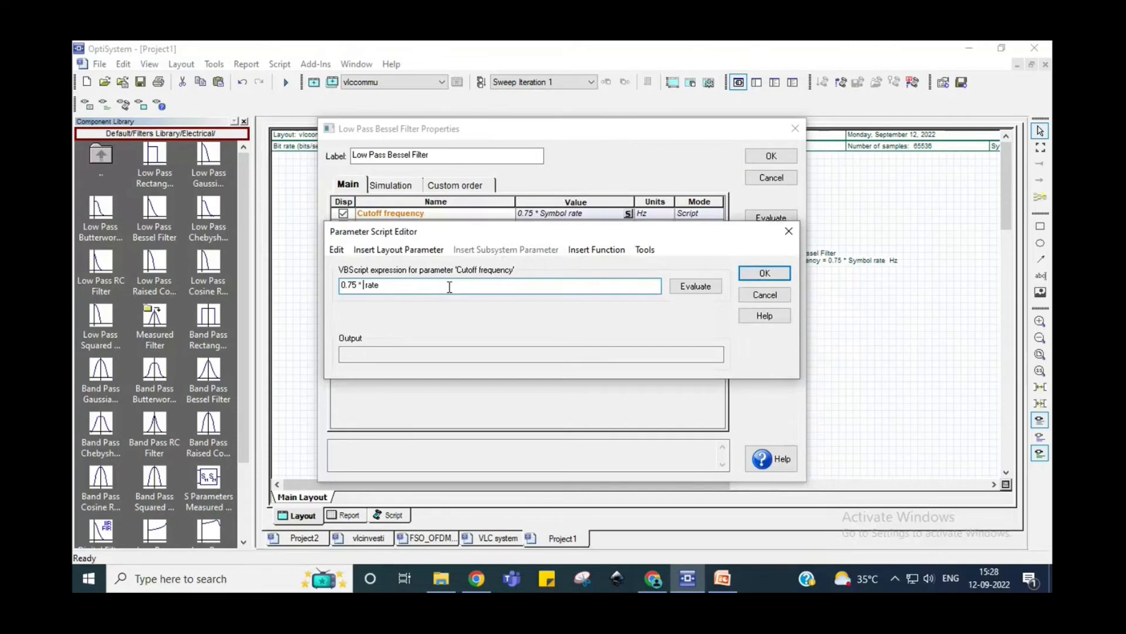
text(Bit)
click(765, 274)
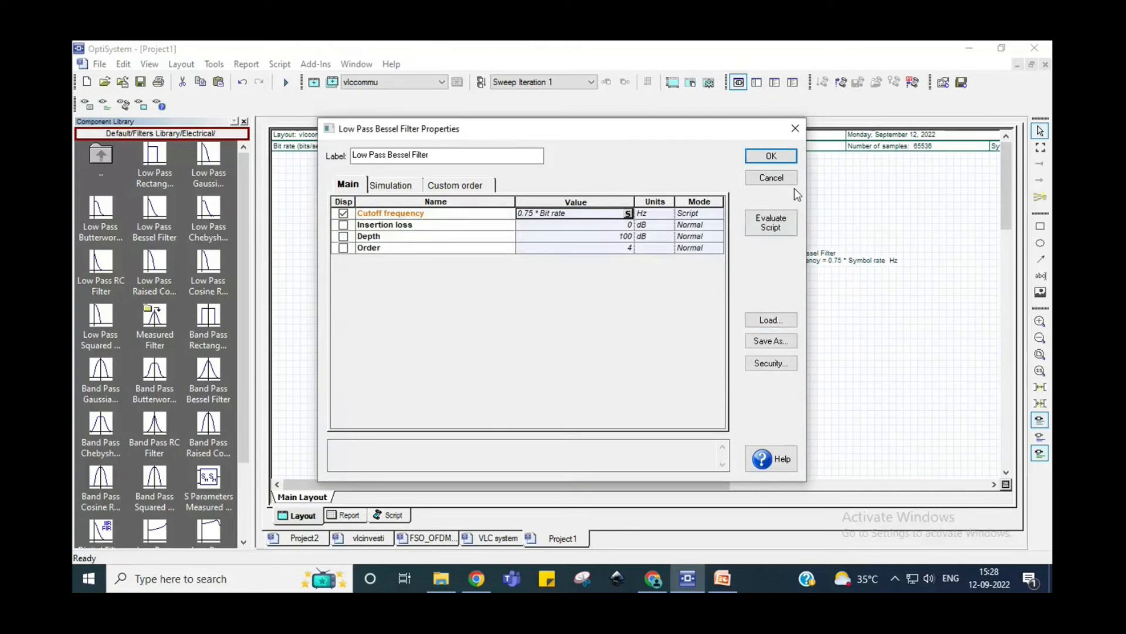
click(771, 158)
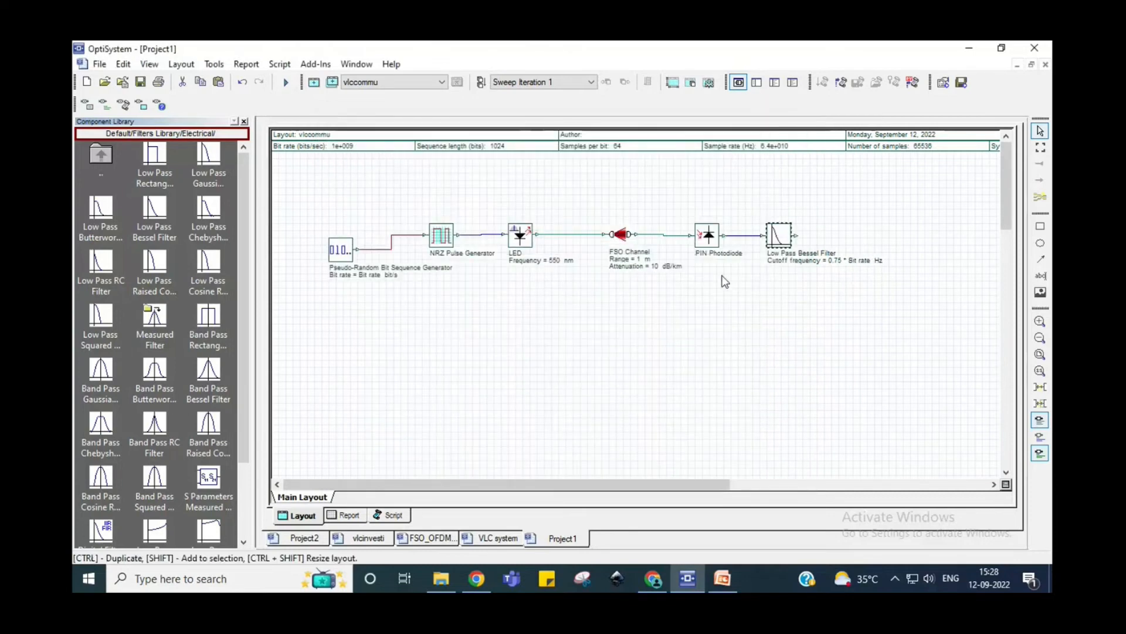
double_click(724, 300)
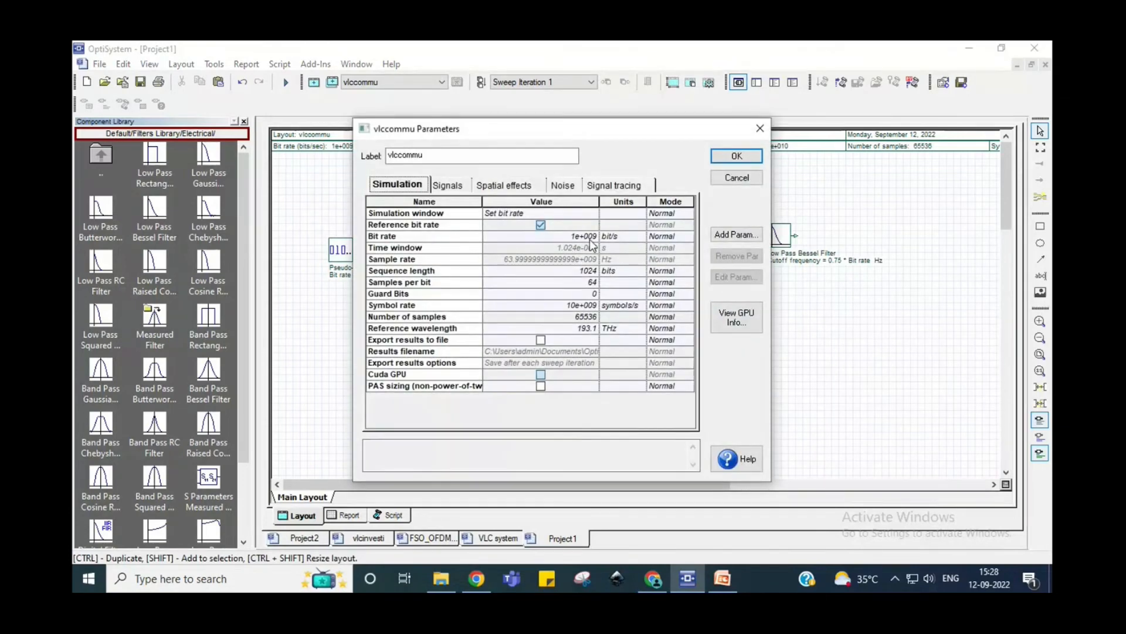
click(737, 155)
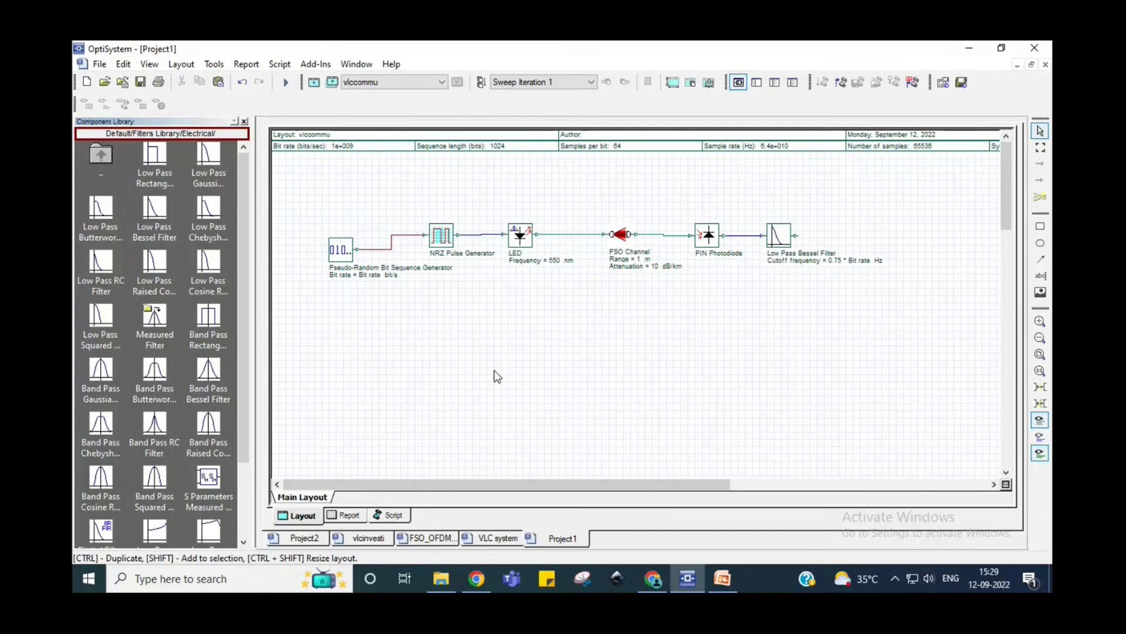
- Search the component library for "3r" and connect a 3R Regenerator to the Low Pass Bessel Filter's output
right_click(229, 302)
click(280, 324)
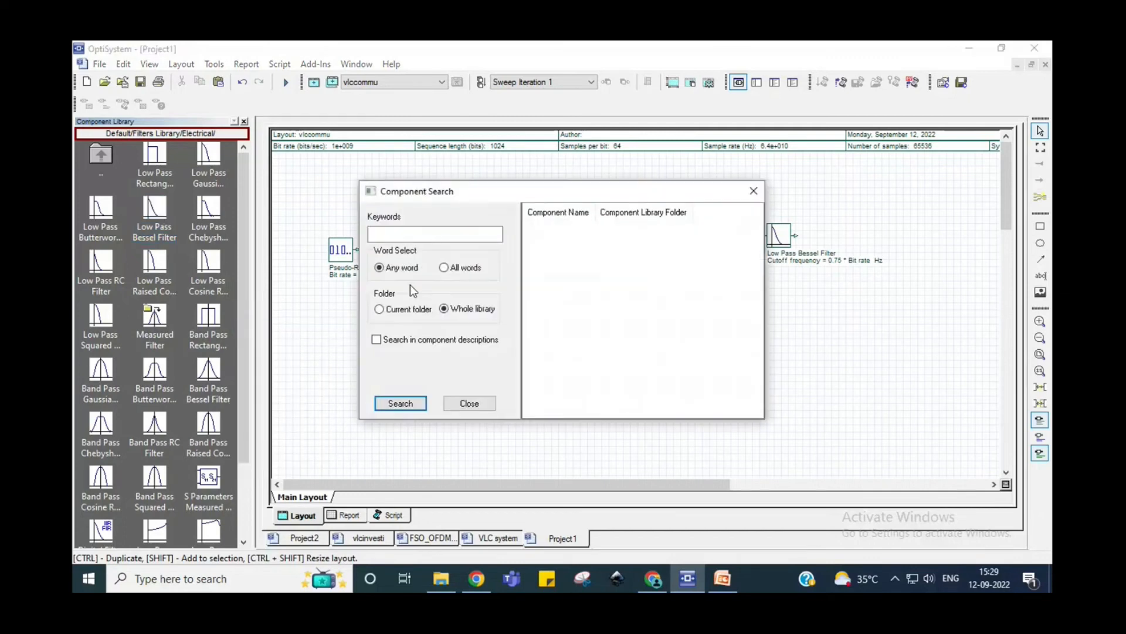
click(431, 237)
text(3r)
key(Return)
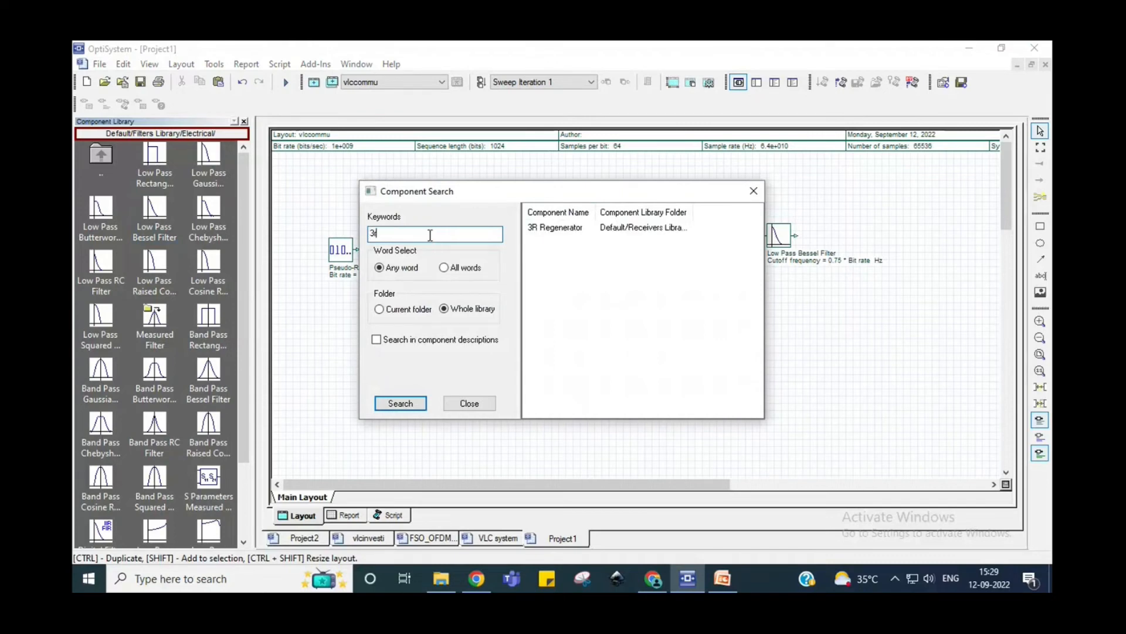
double_click(555, 228)
click(461, 403)
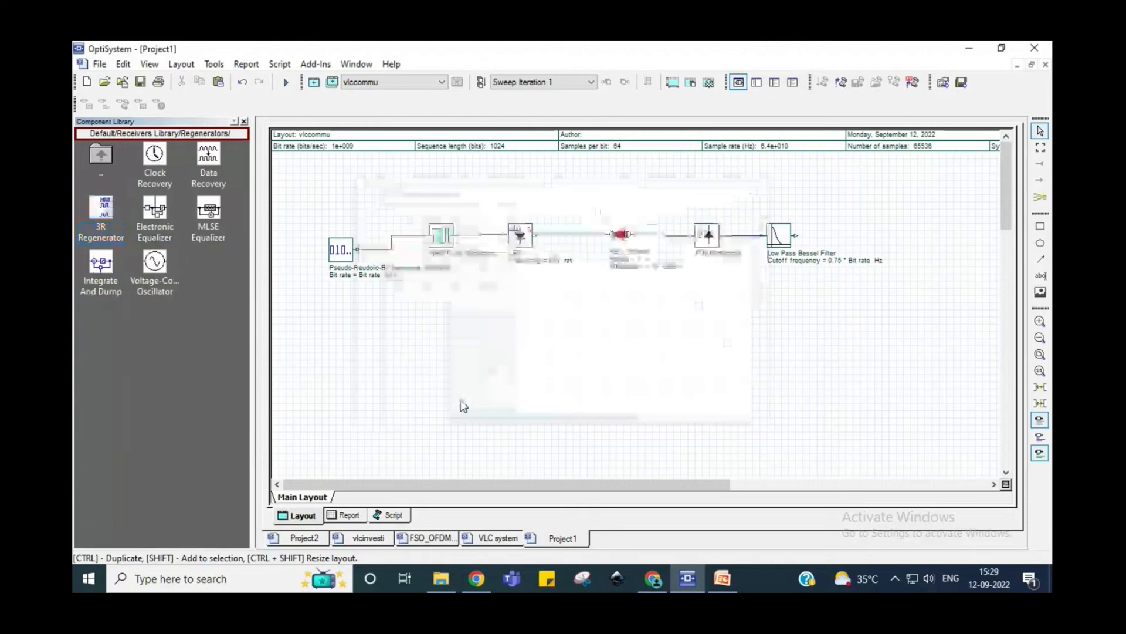
drag(101, 208, 847, 244)
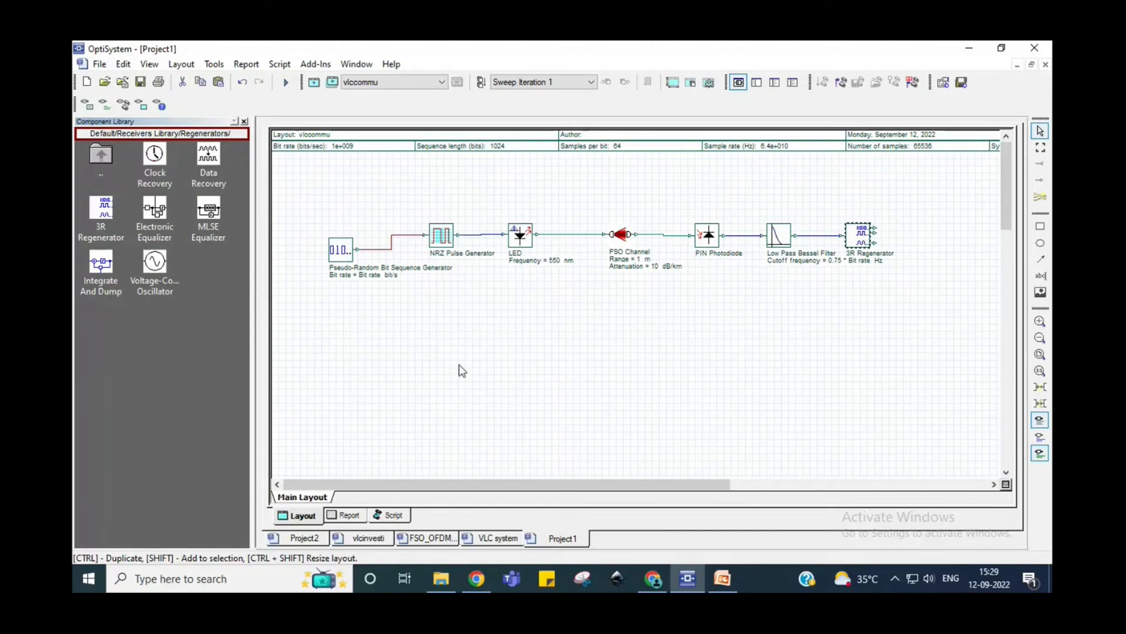
- Search the component library for "ber" and connect a BER Analyzer to the three outputs of the 3R Regenerator
right_click(219, 301)
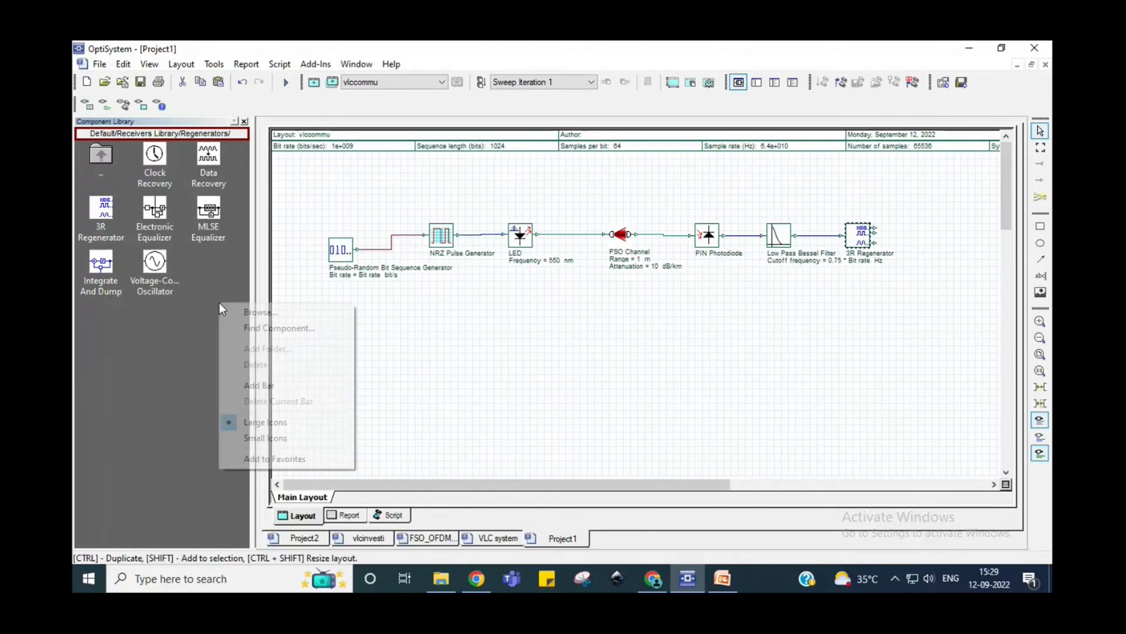
click(274, 340)
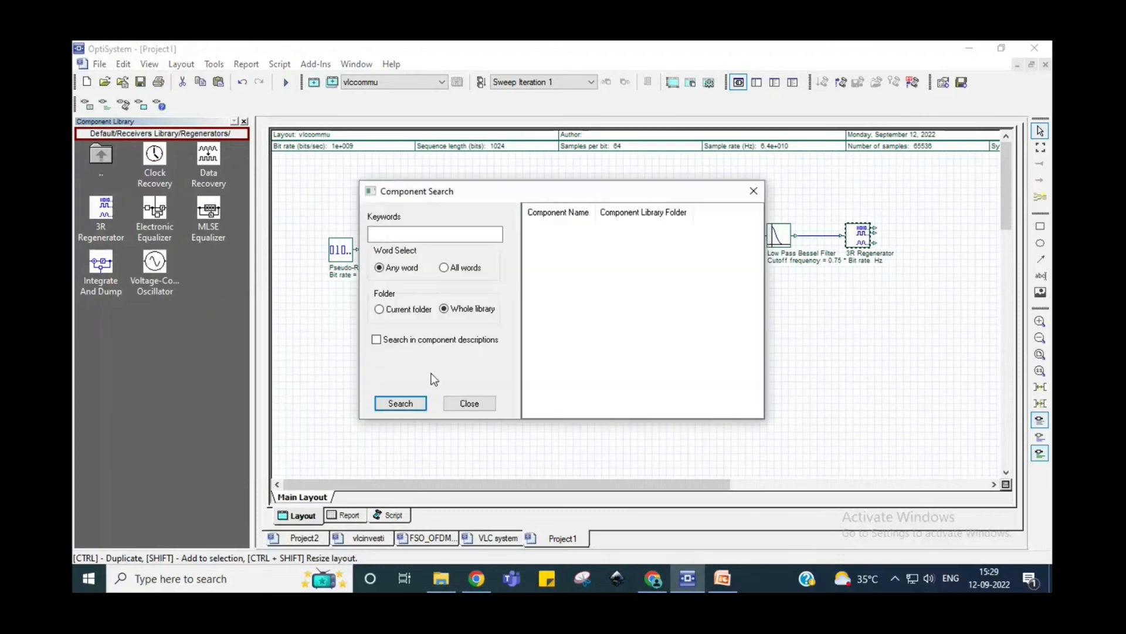
click(440, 238)
text(ber)
key(Return)
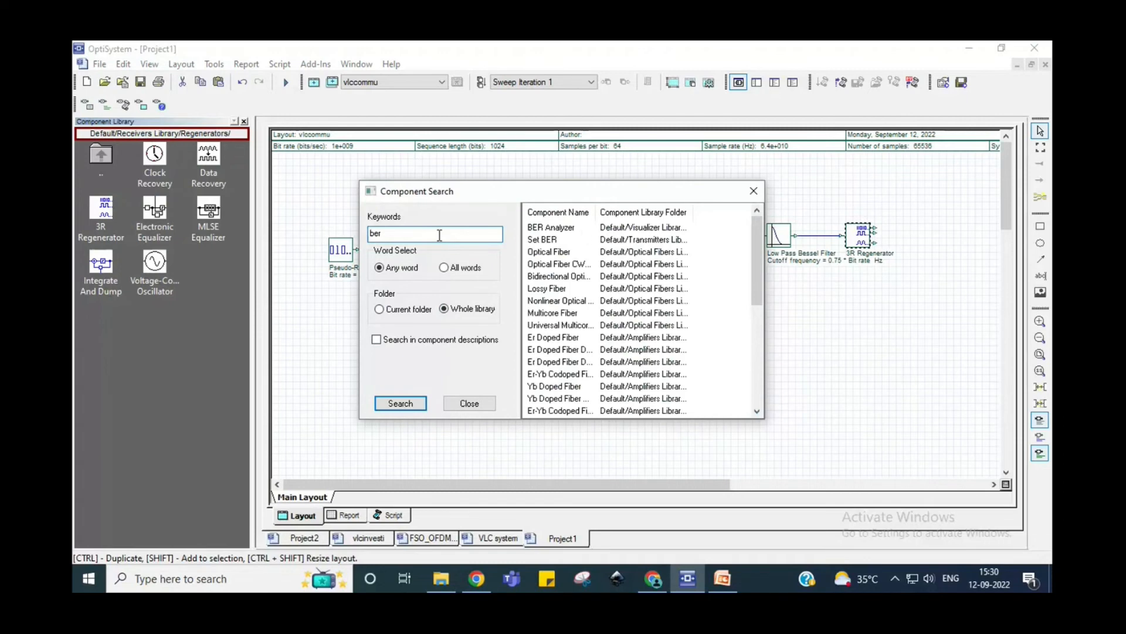
click(563, 235)
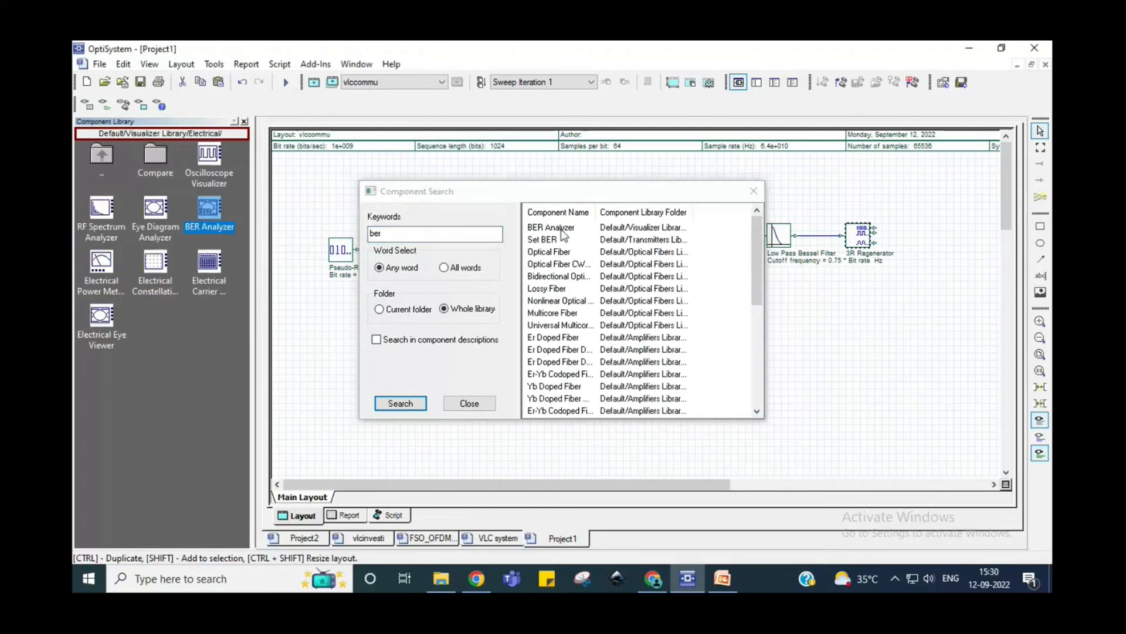
click(459, 404)
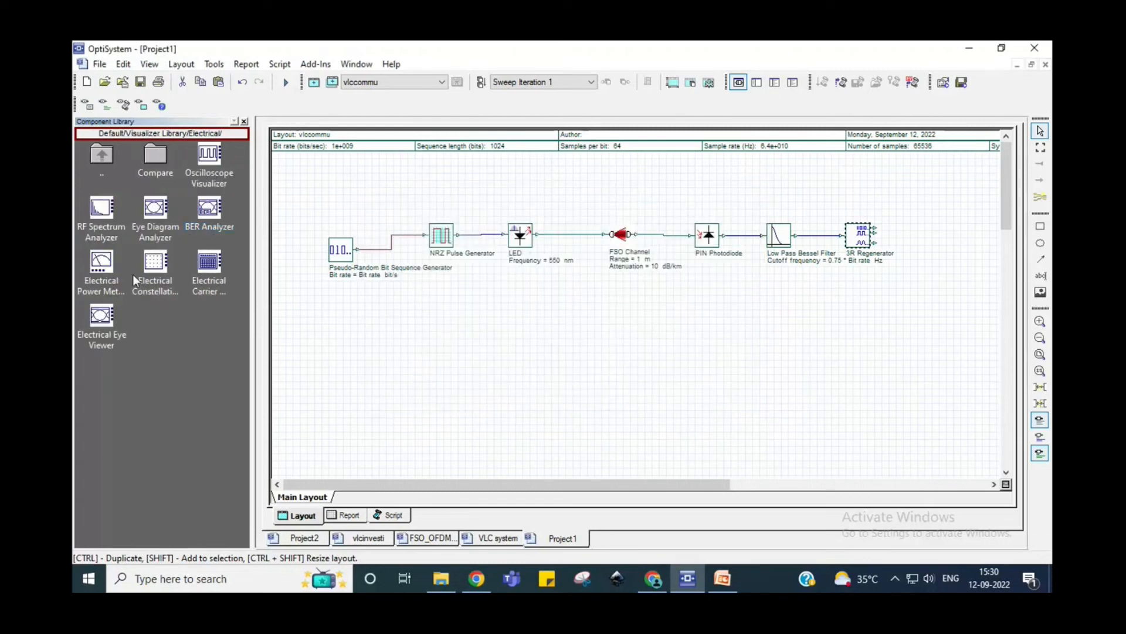
drag(213, 212, 940, 244)
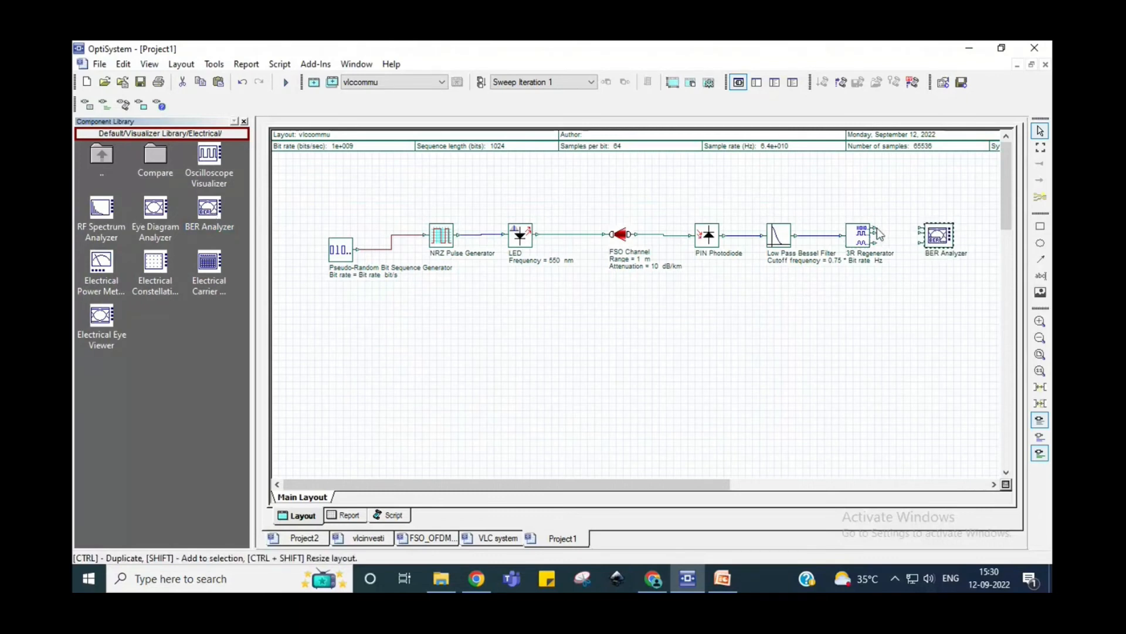
drag(877, 227, 969, 240)
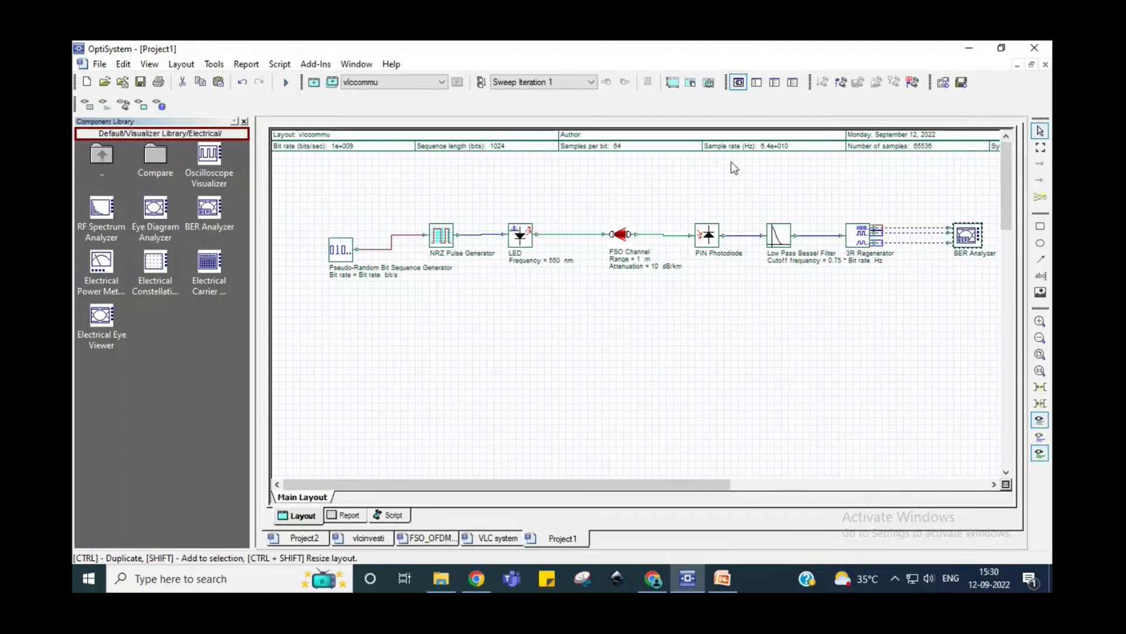
drag(351, 257, 956, 242)
- Add two Oscilloscope Visualizers, connecting one to the NRZ Pulse Generator's output and the other to the Low Pass Bessel Filter's output
drag(208, 154, 496, 185)
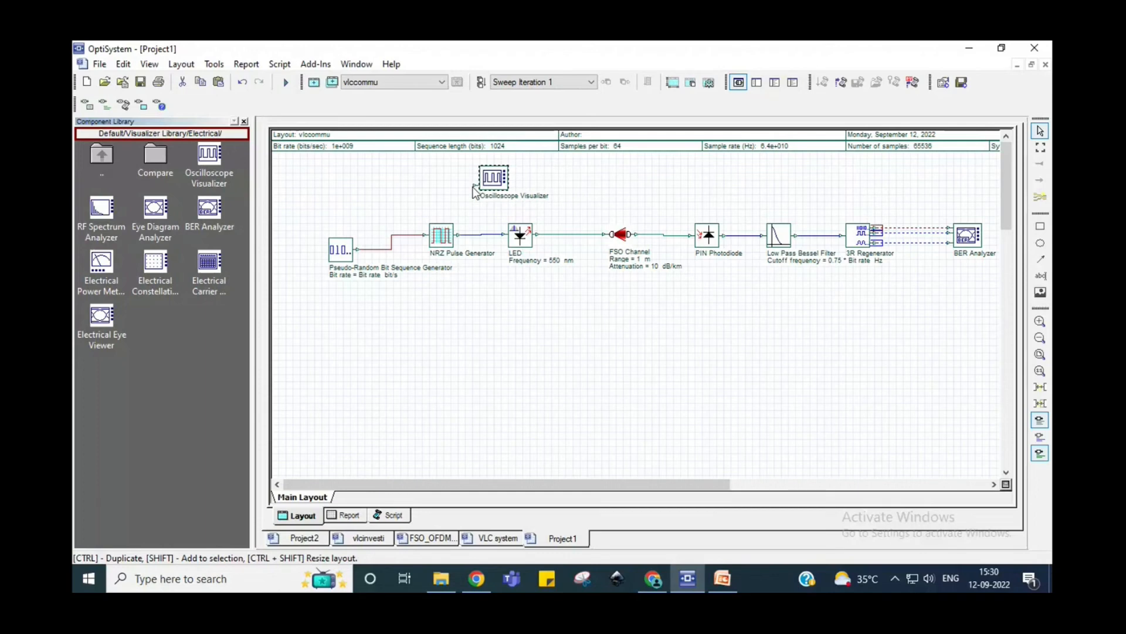
drag(475, 187, 461, 235)
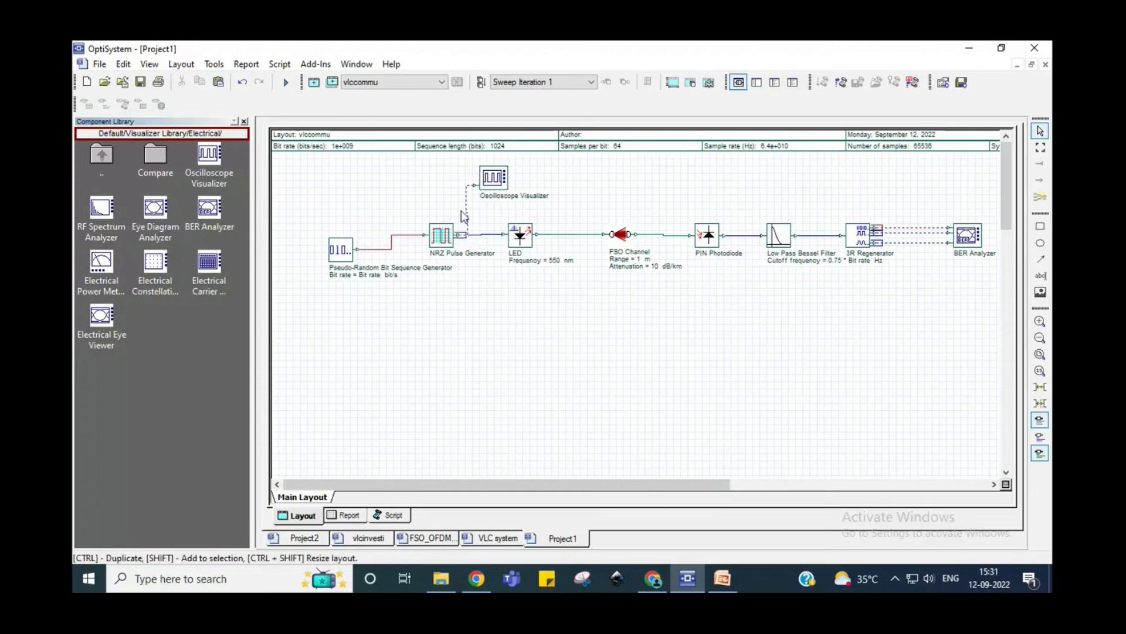
drag(233, 176, 828, 204)
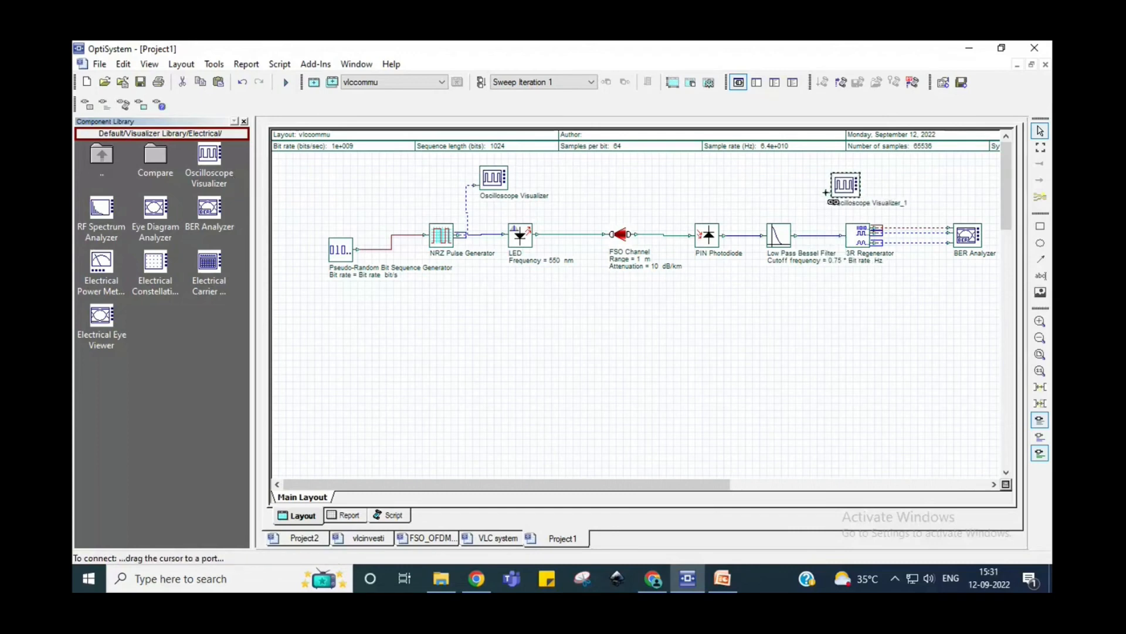
drag(826, 192, 799, 235)
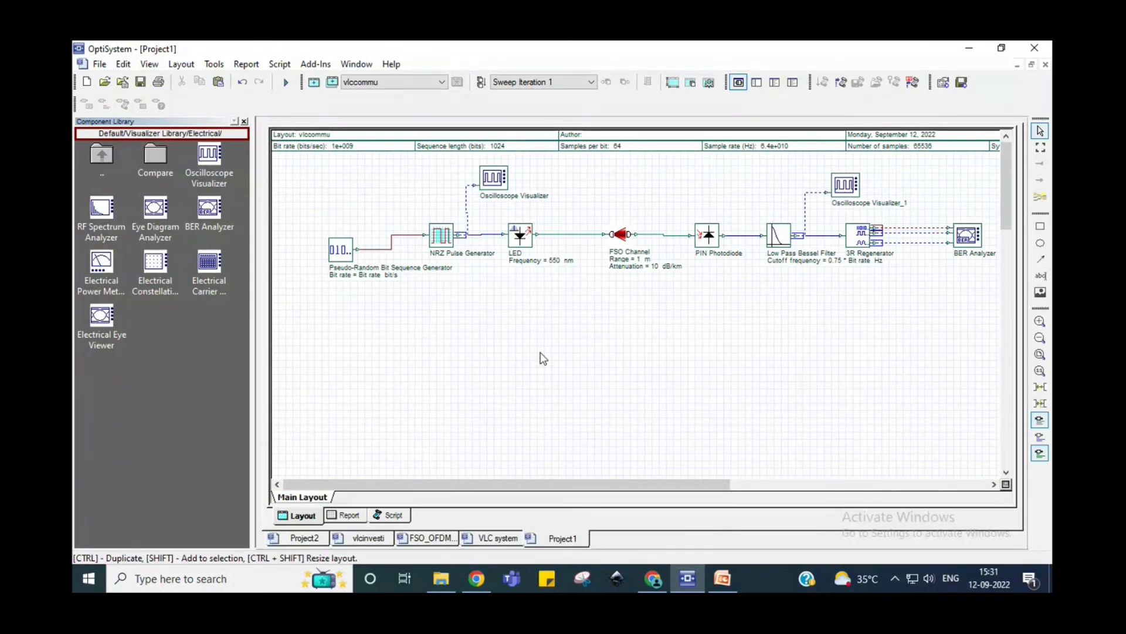
- Save the project in the optiwave folder under the file name Project11
click(140, 81)
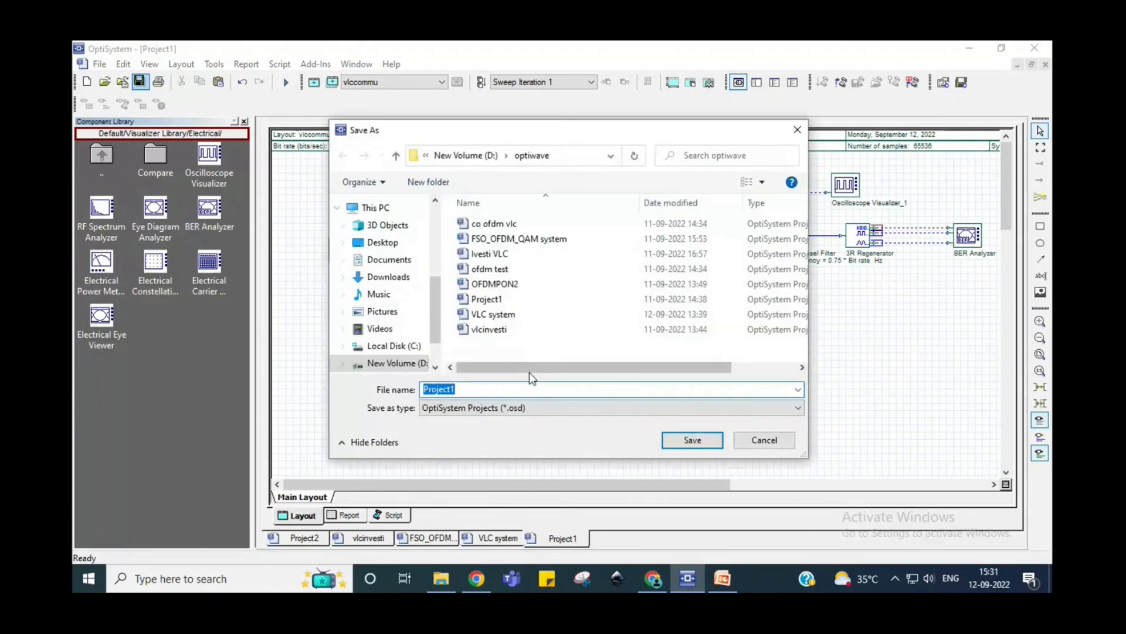
click(483, 389)
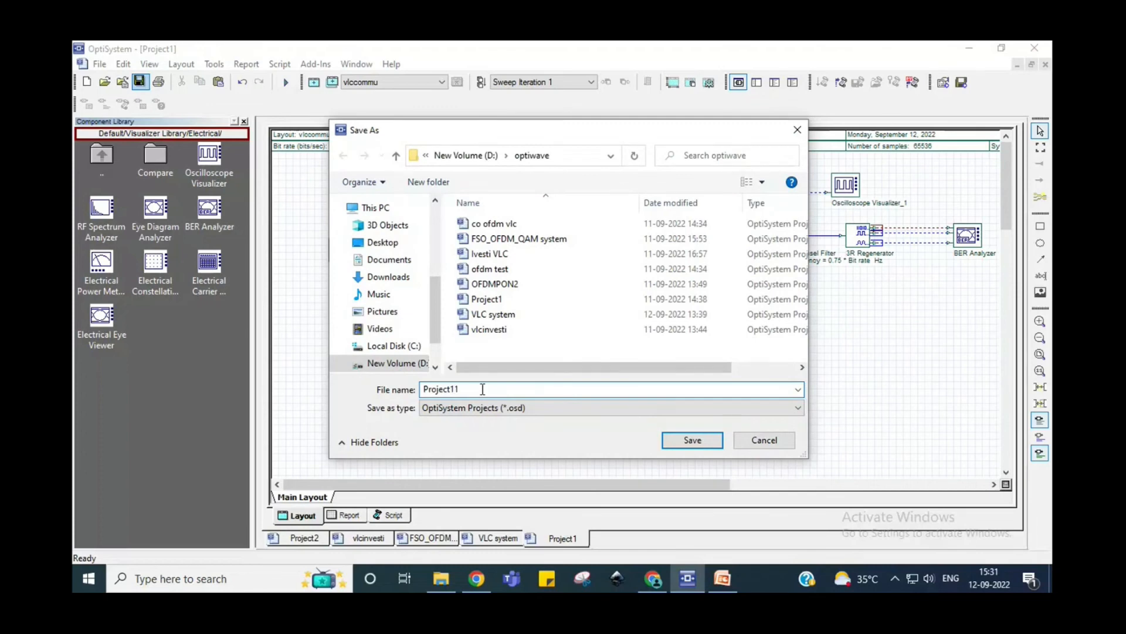
click(699, 442)
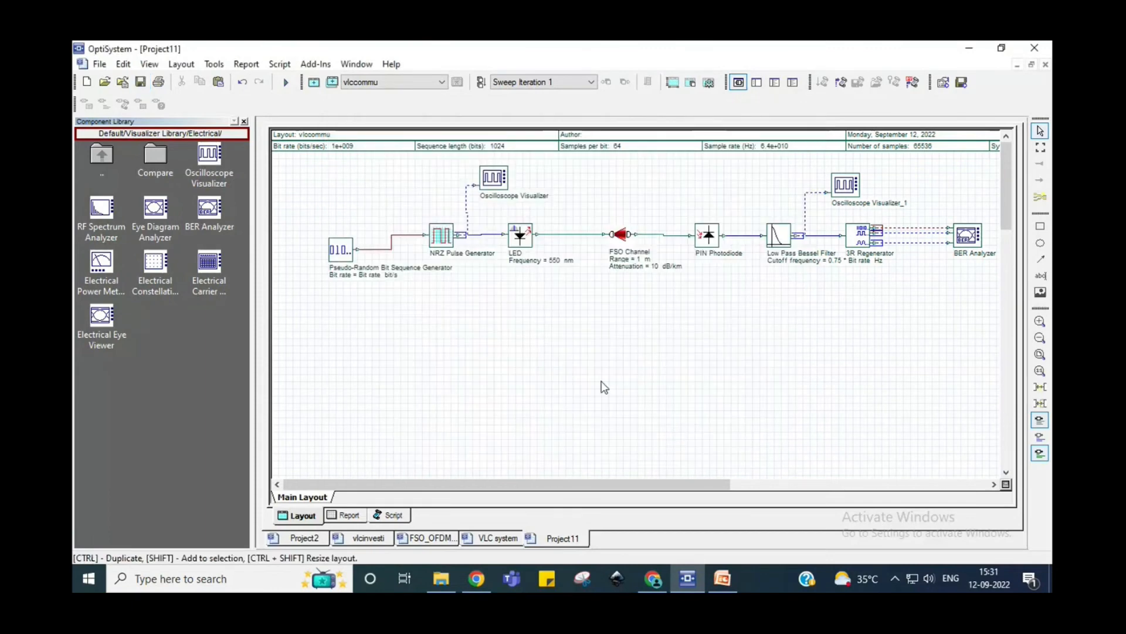
- Run the calculation of the whole project and close the calculation window
click(284, 82)
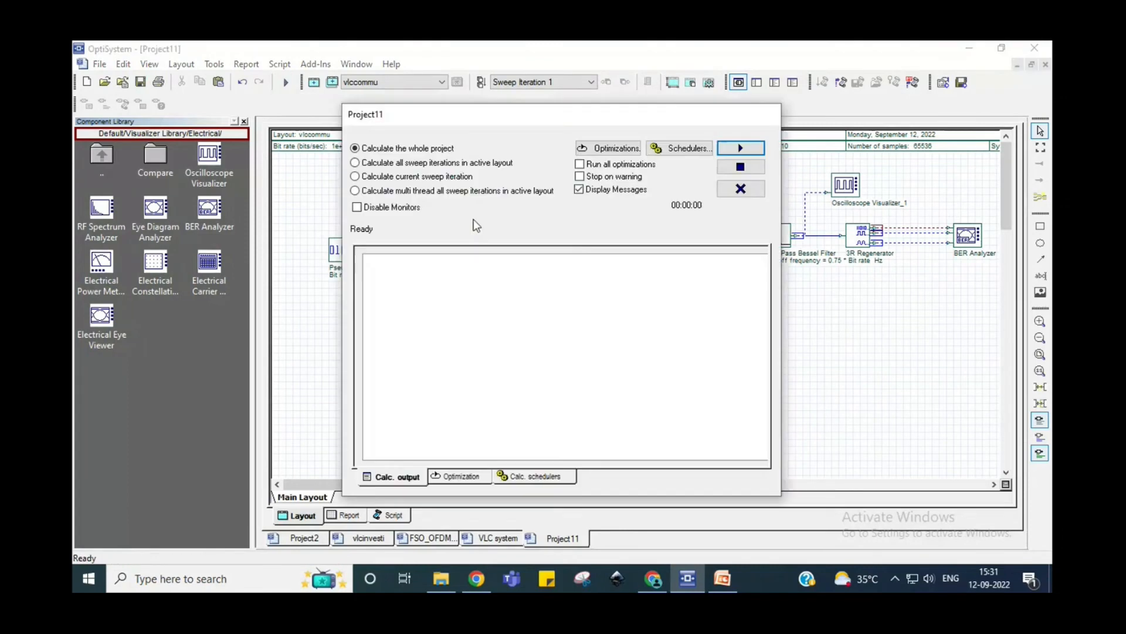
click(755, 146)
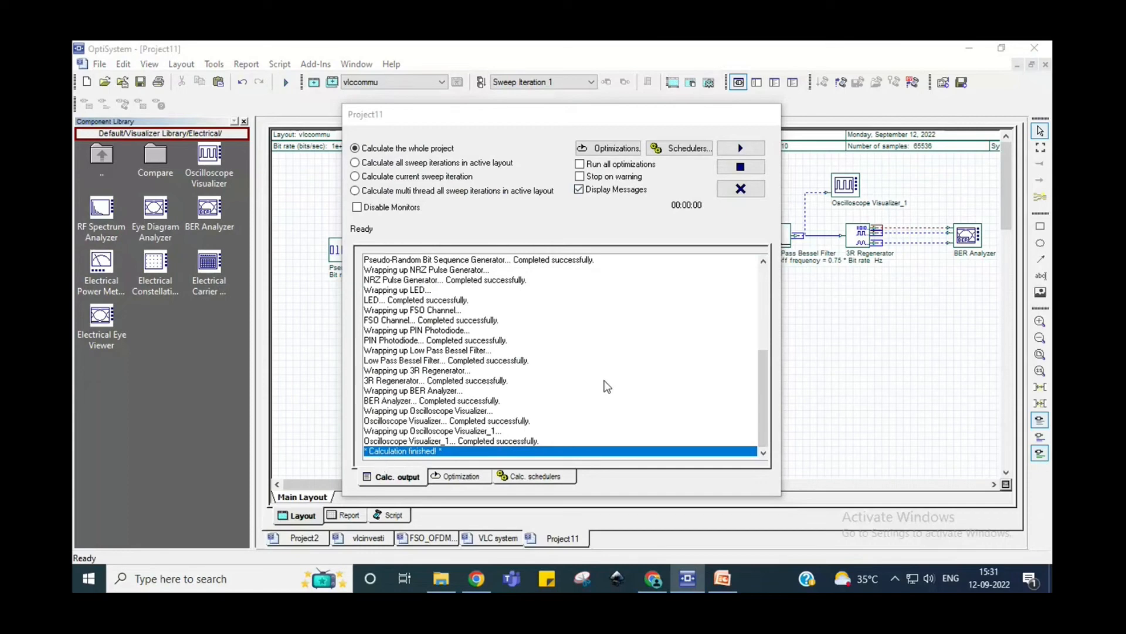
click(742, 189)
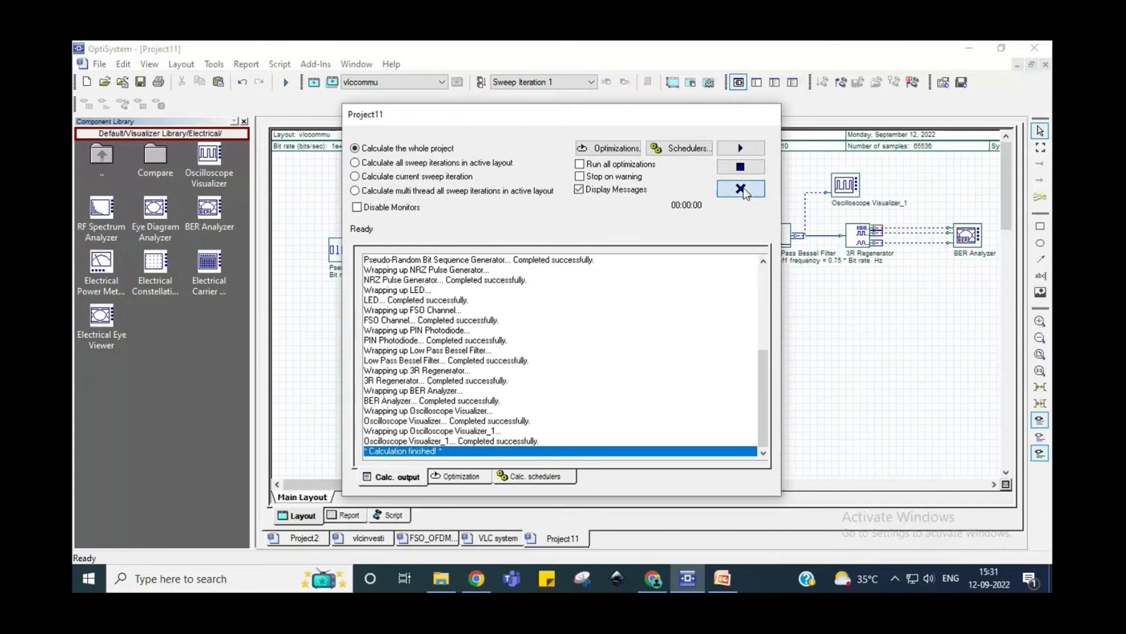
click(741, 189)
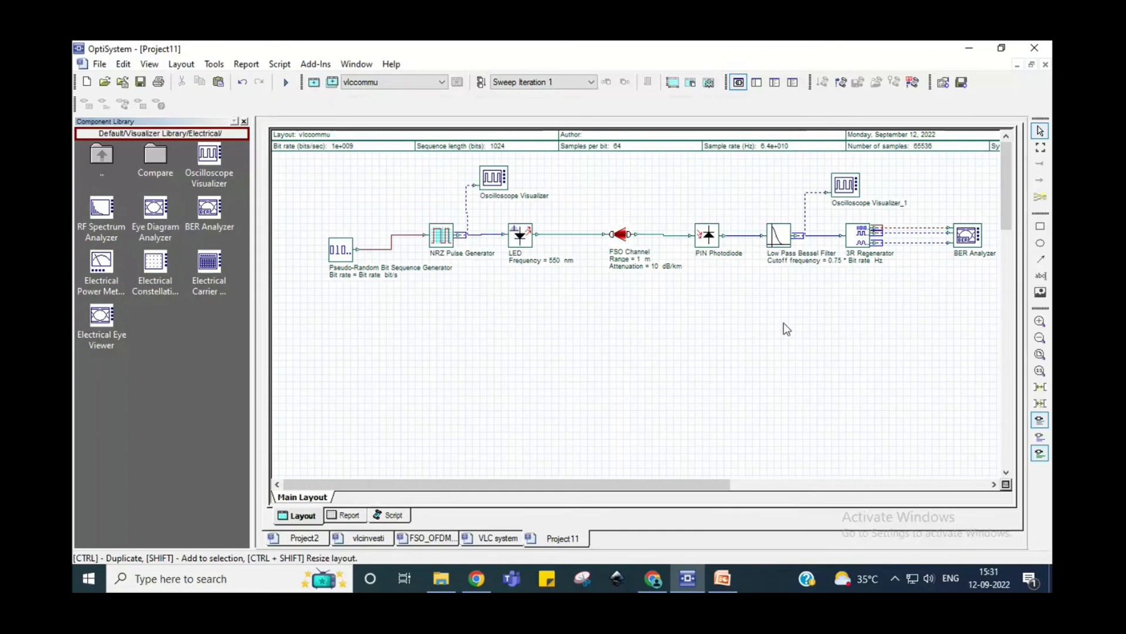
- Examine the BER Analyzer's Q factor and minimum BER results with the eye diagram displayed, and close its window
double_click(967, 236)
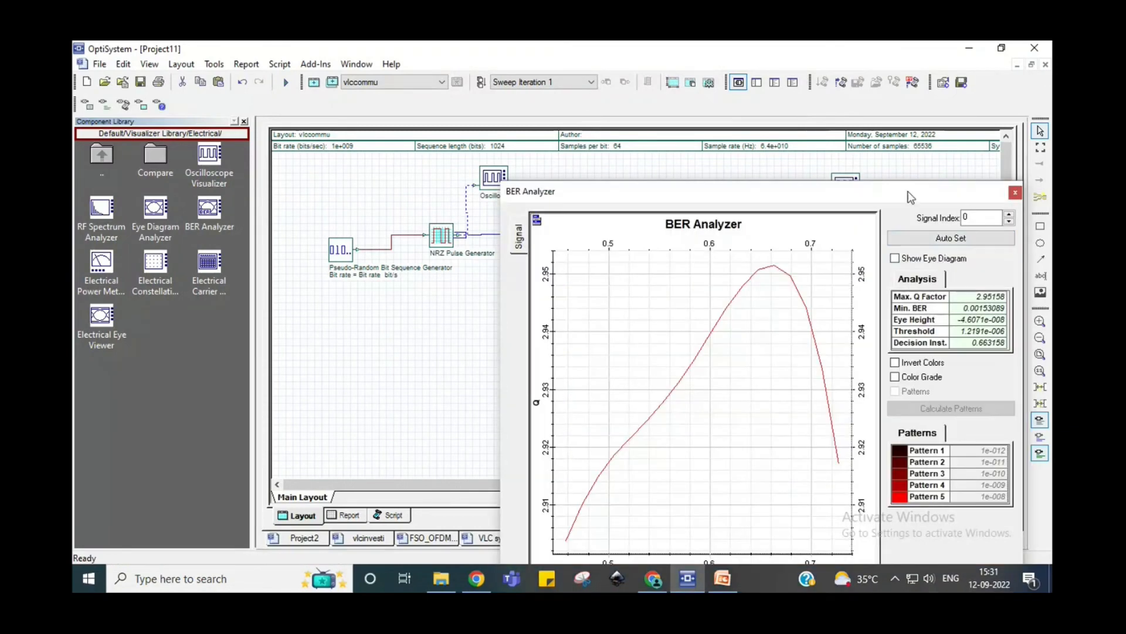
drag(815, 82, 814, 82)
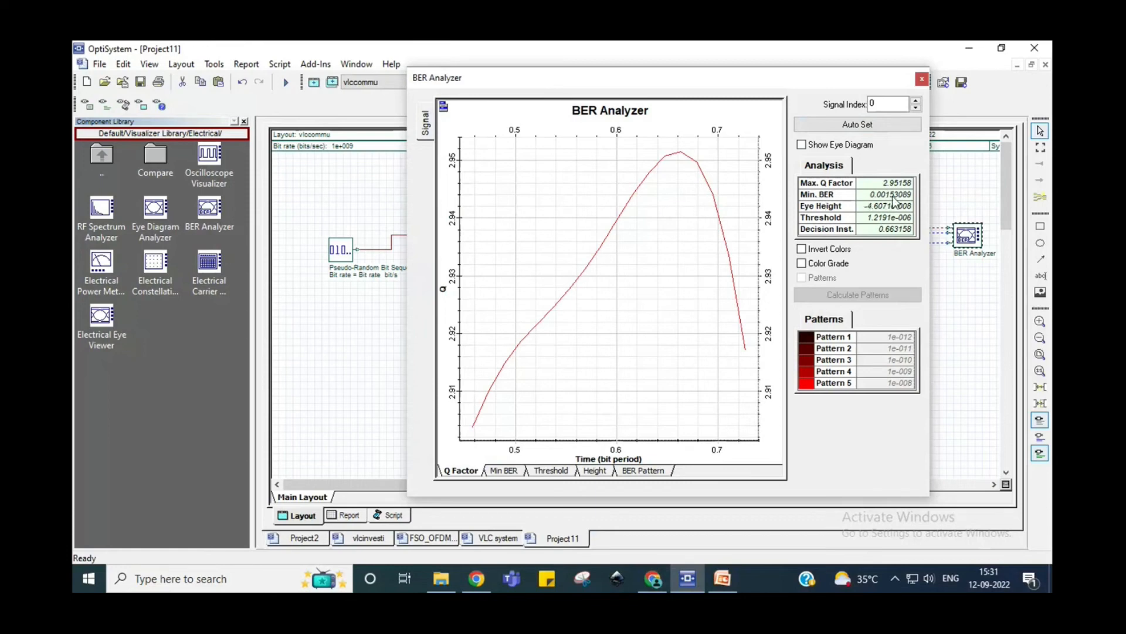
click(801, 145)
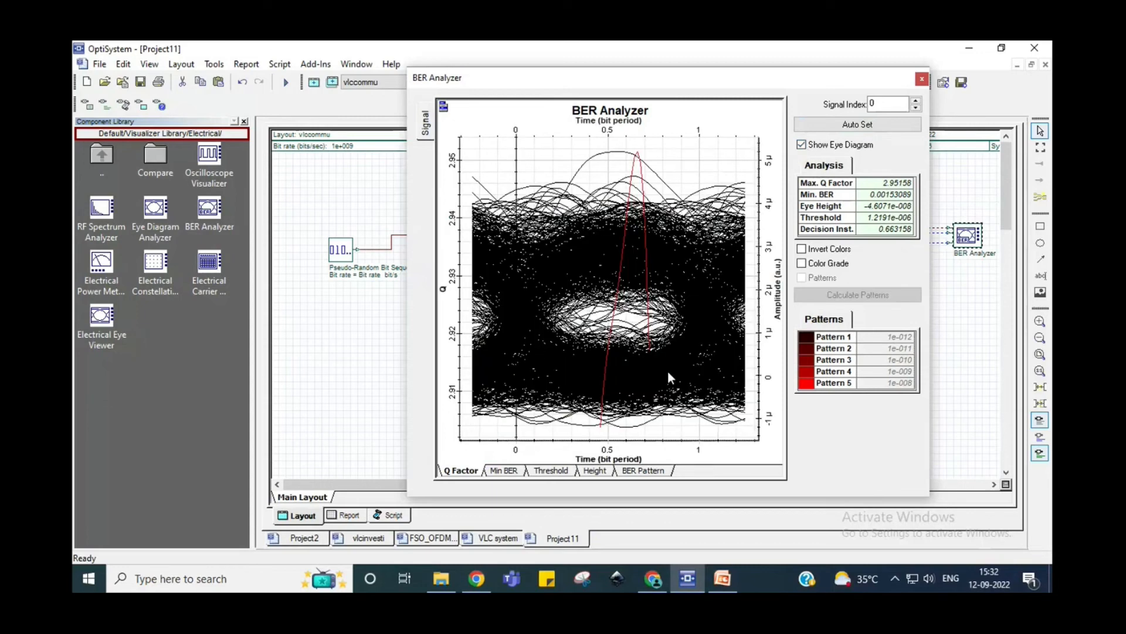
click(922, 80)
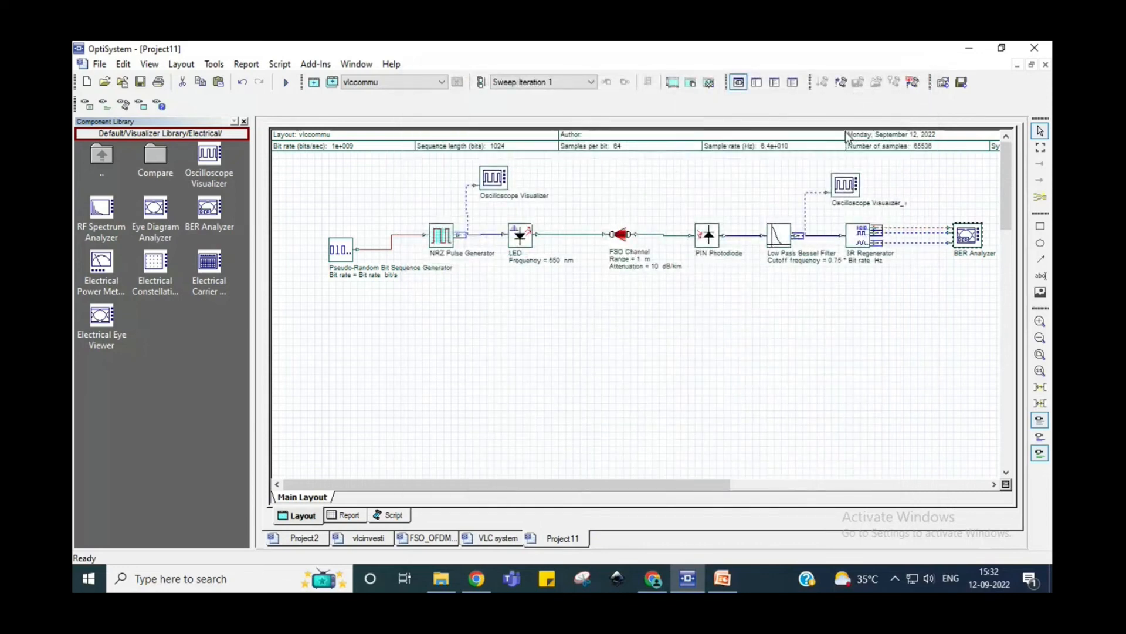
right_click(481, 325)
click(563, 440)
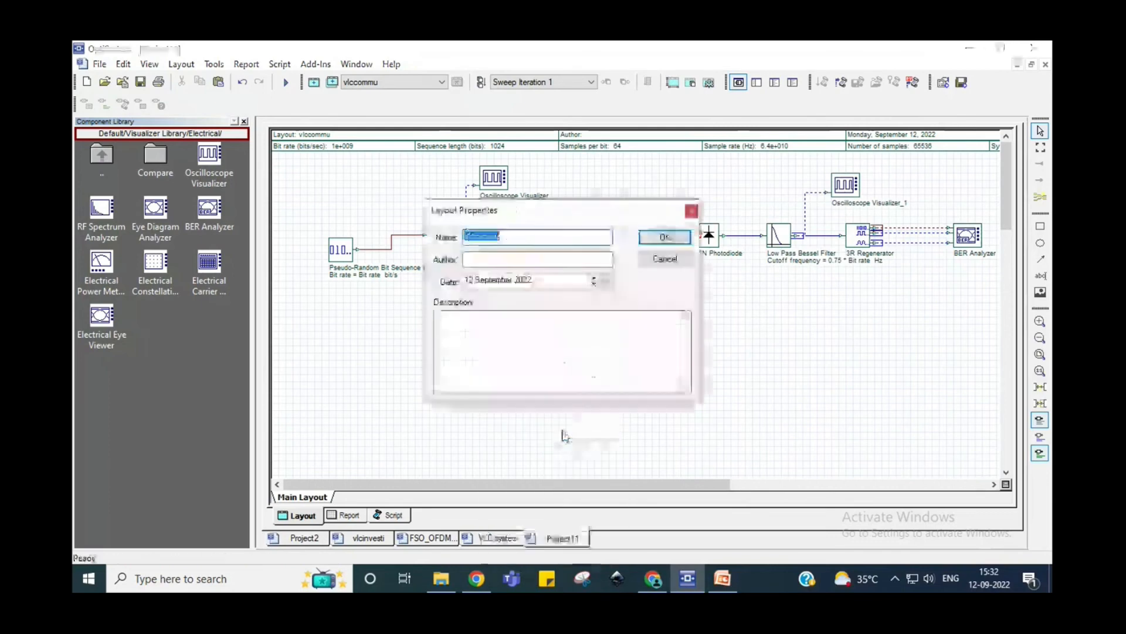
click(684, 261)
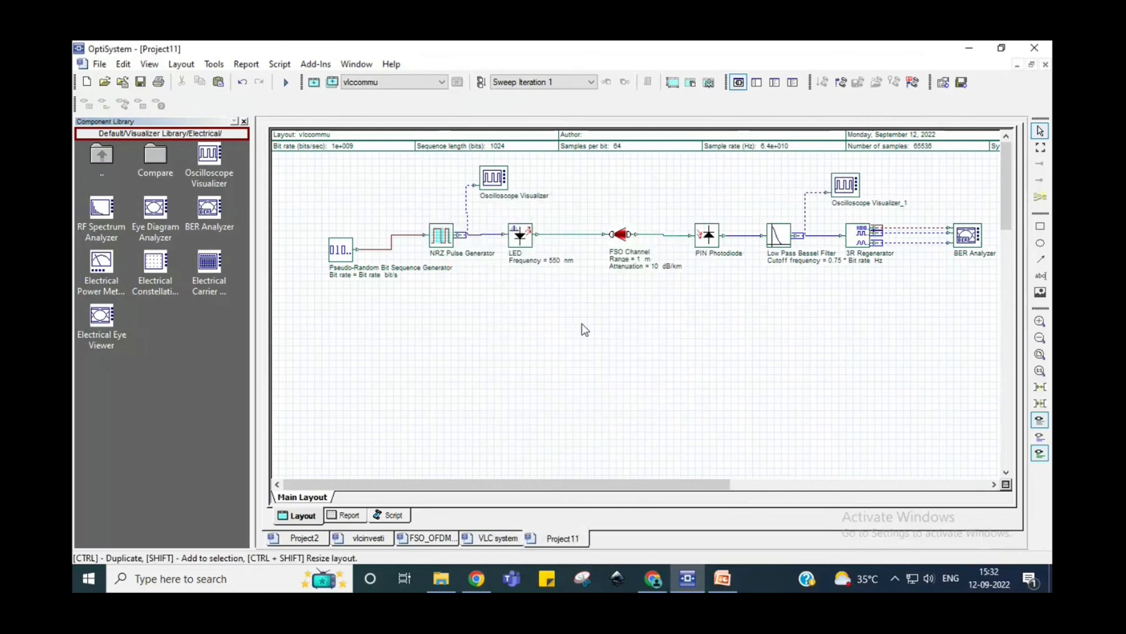
- Set the vlccommu layout's samples per bit to 256 and its bit rate to 500e+006 bit/s
double_click(585, 329)
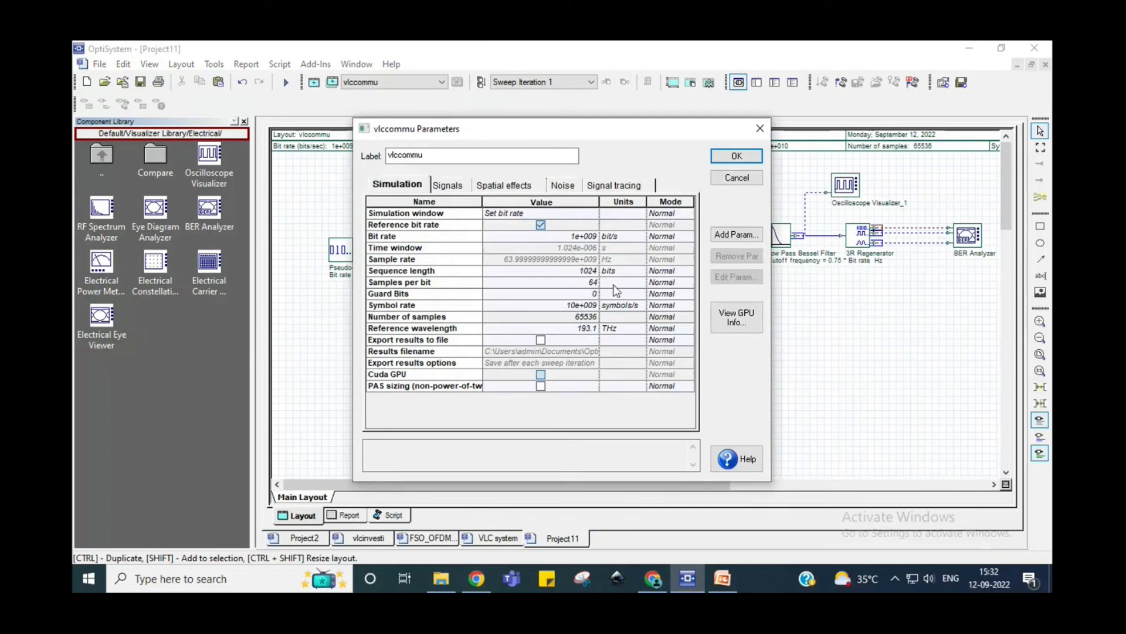
key(BackSpace)
key(BackSpace)
text(256)
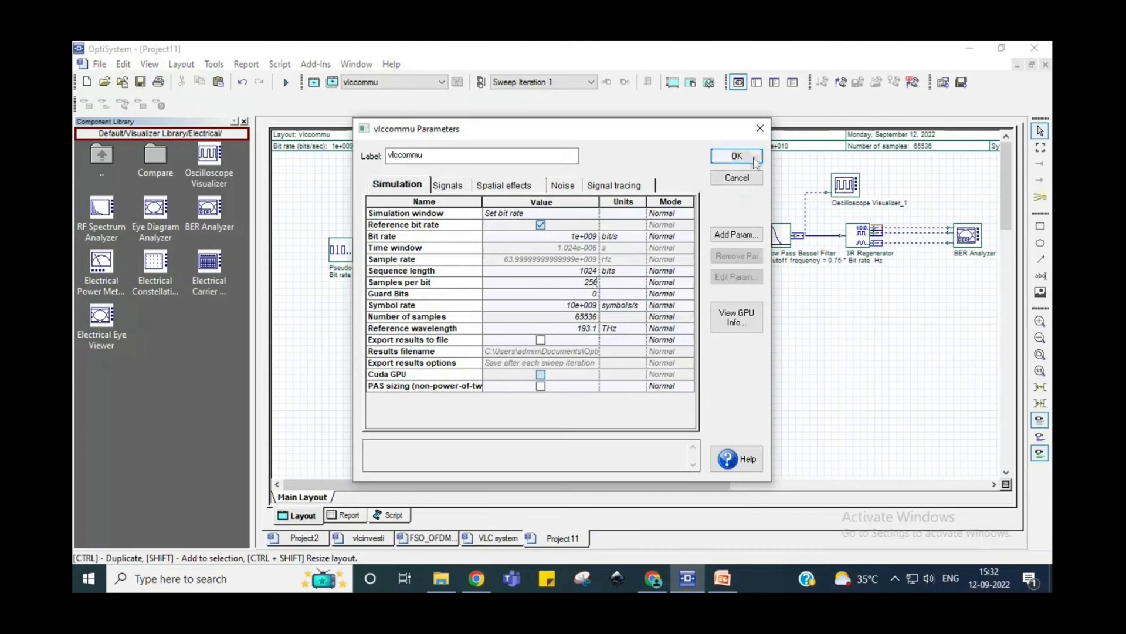
click(581, 240)
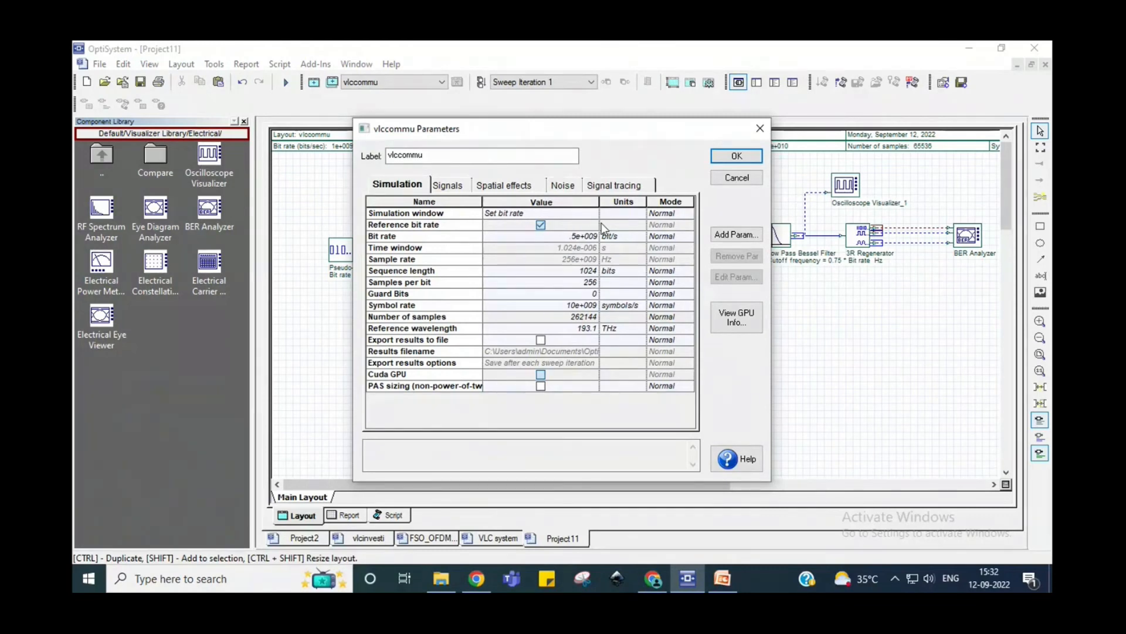
click(736, 156)
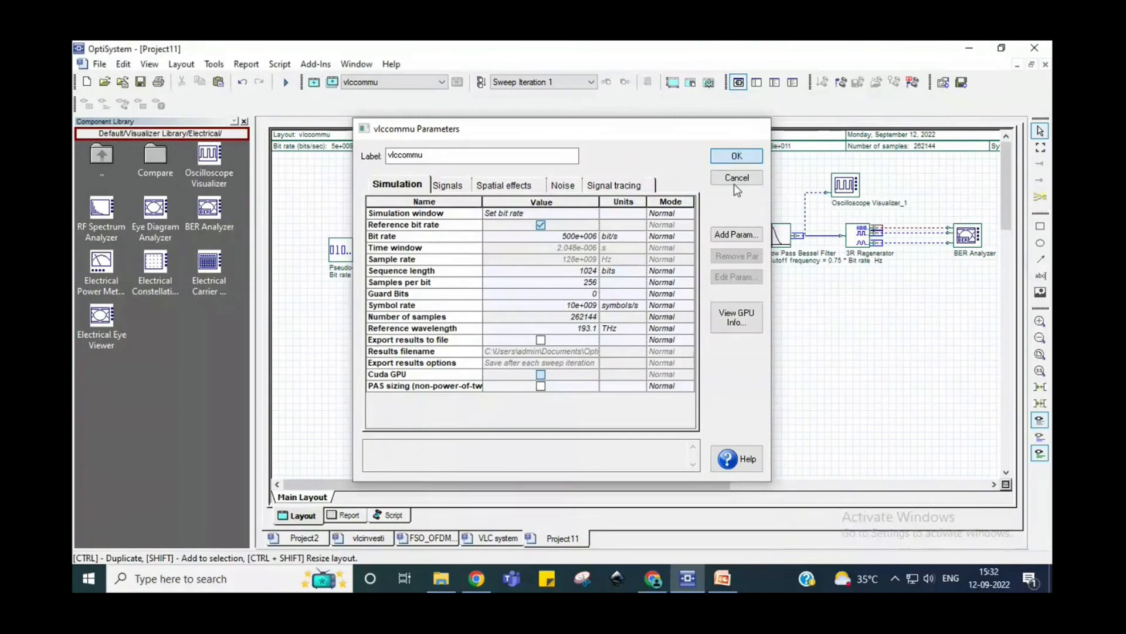
- Recalculate the whole project with the changed layout parameters and close the calculation window
click(281, 83)
click(741, 148)
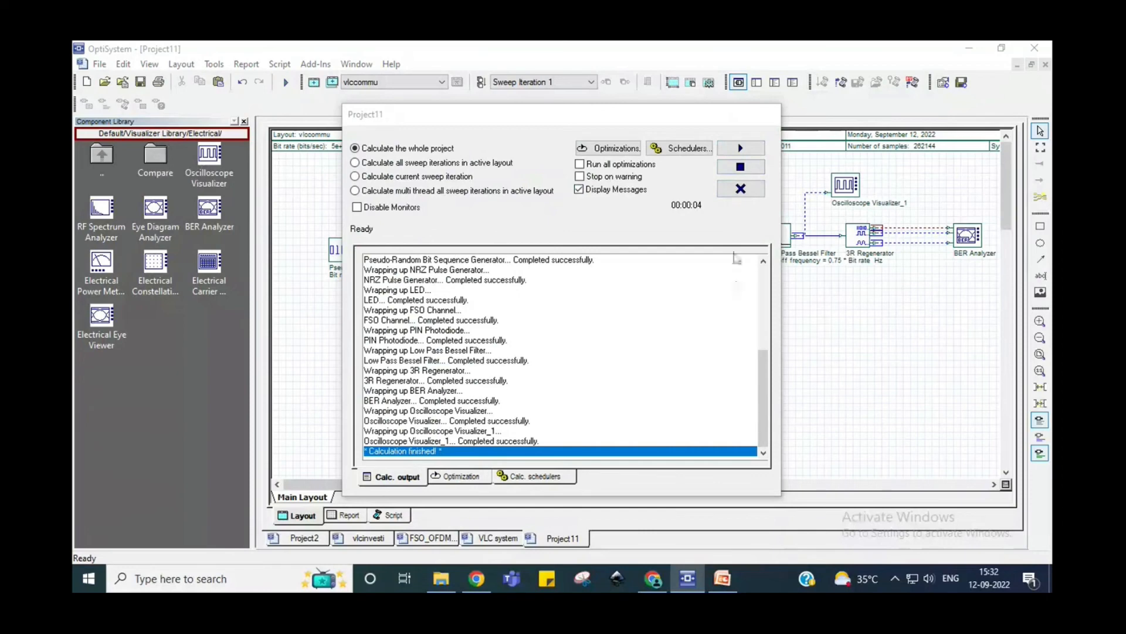
click(740, 188)
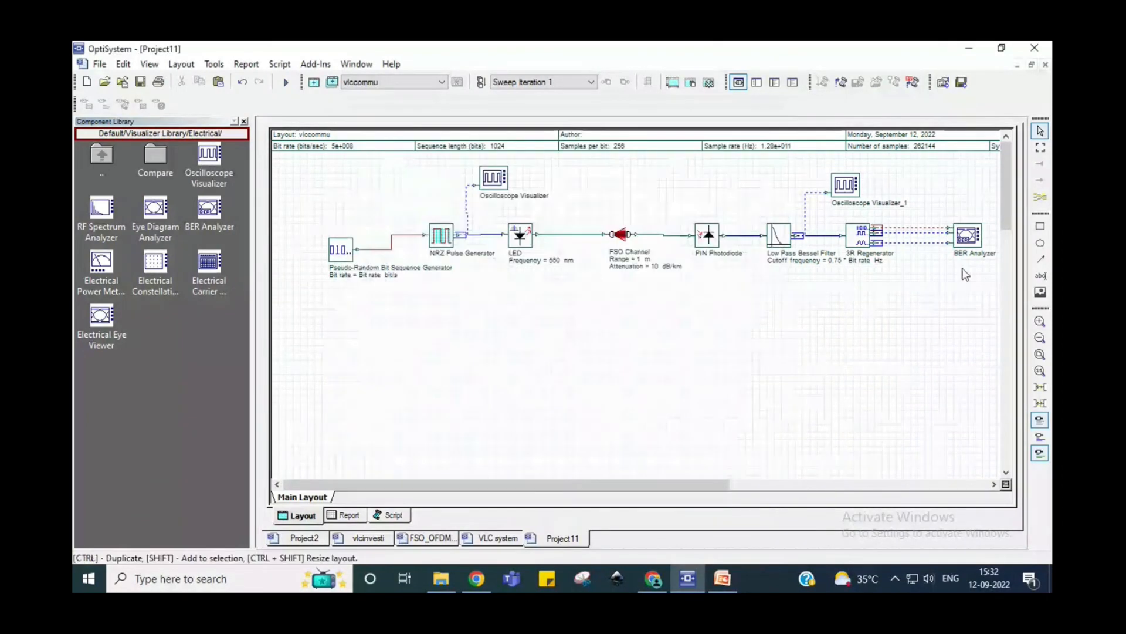
- Examine the BER Analyzer's recalculated eye diagram and analysis values, and close its window
double_click(967, 235)
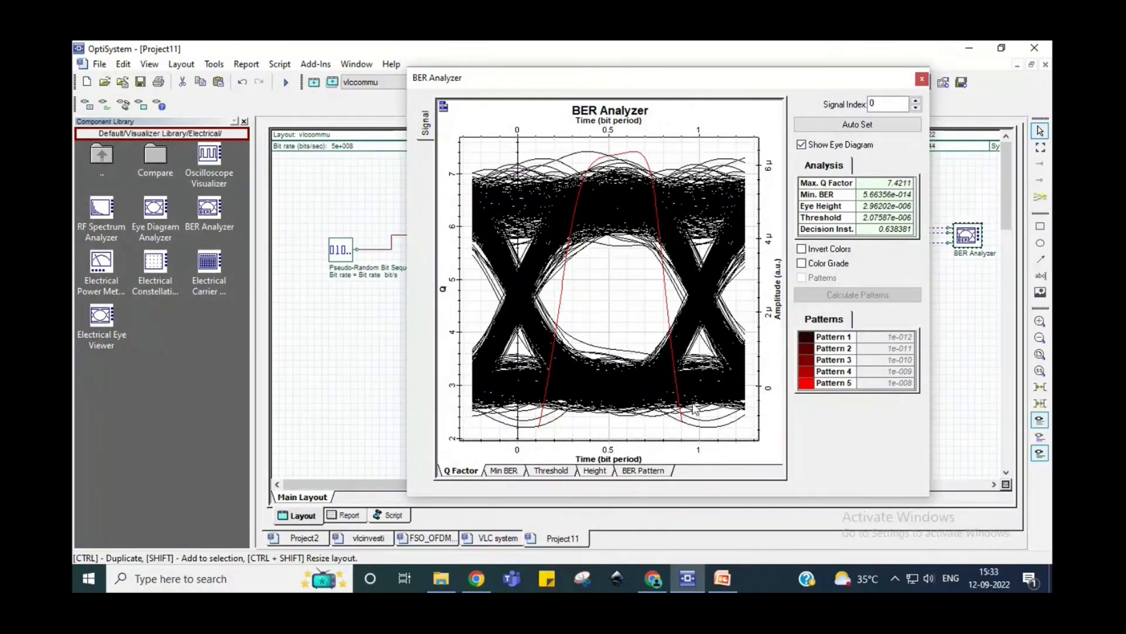
click(808, 76)
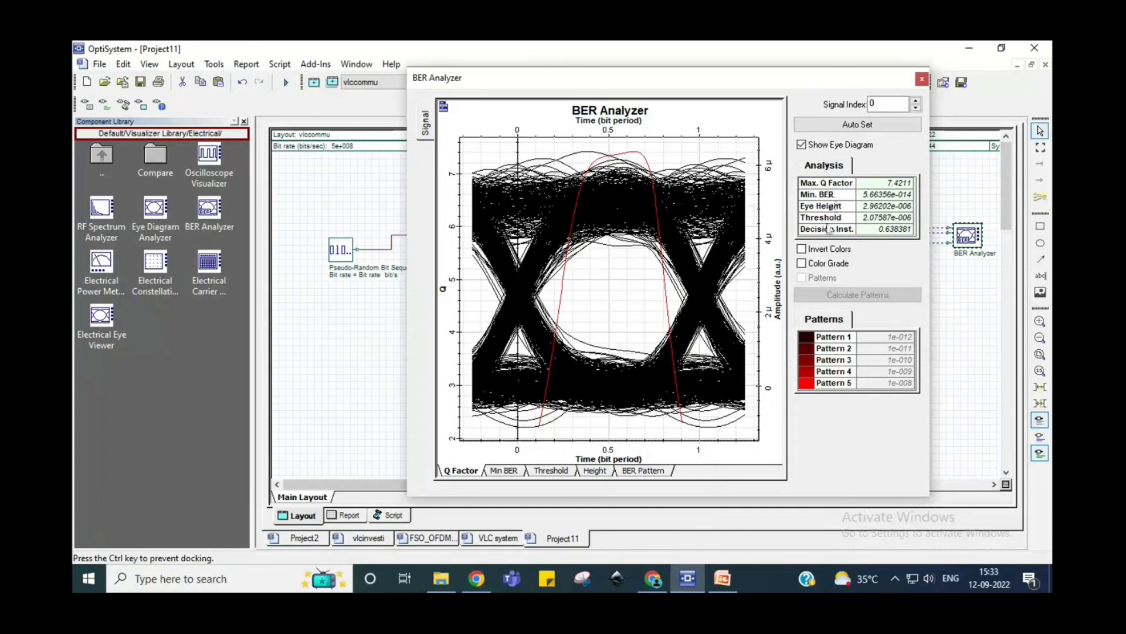
drag(754, 338, 754, 338)
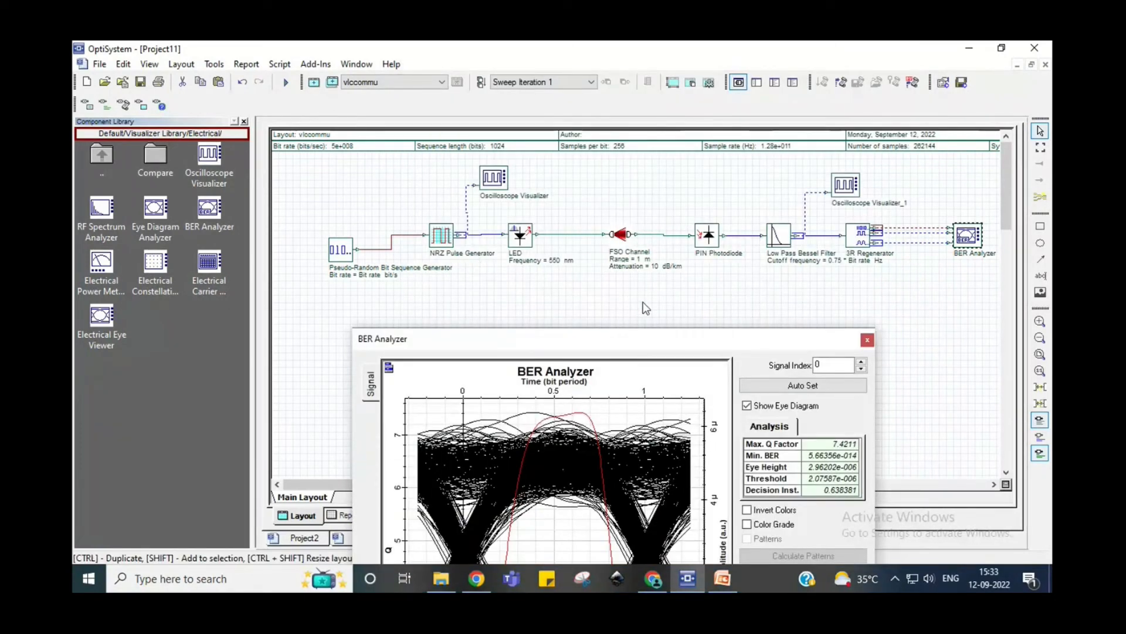
click(867, 340)
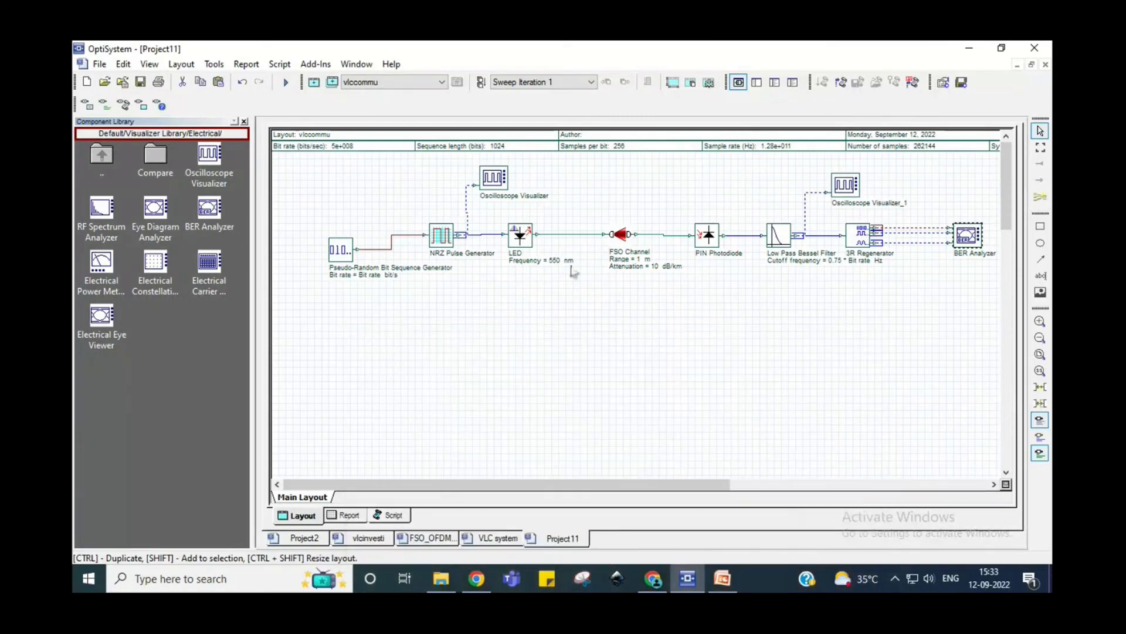
- View the NRZ Pulse Generator's waveform in its Oscilloscope Visualizer, zoom in on the early pulses, and move the window aside for comparison
click(498, 178)
double_click(498, 177)
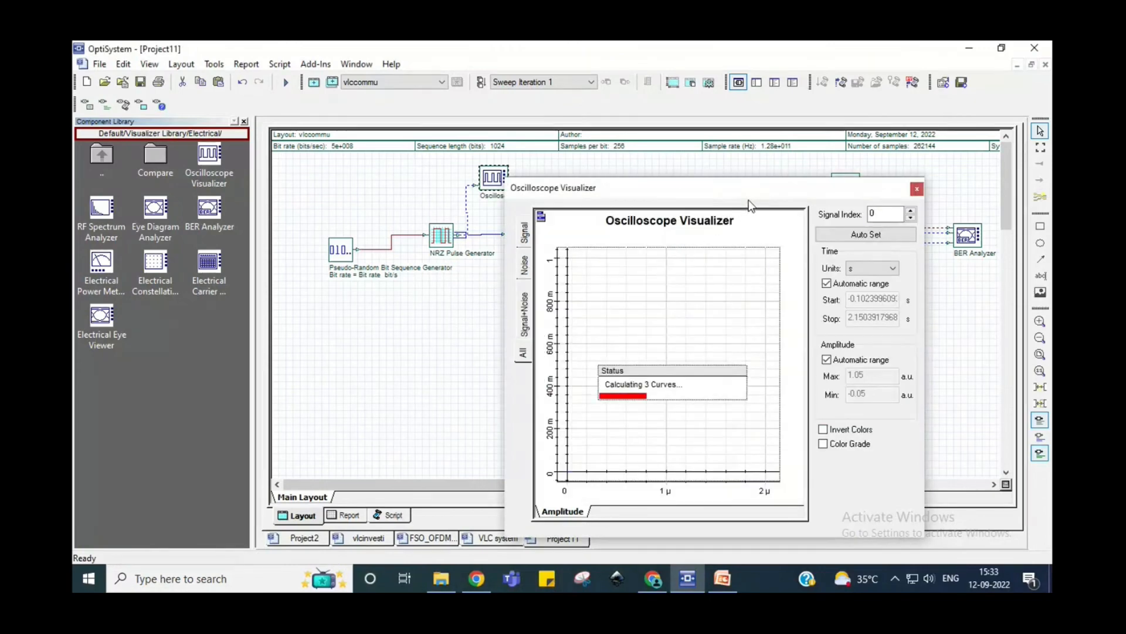
drag(756, 189, 694, 110)
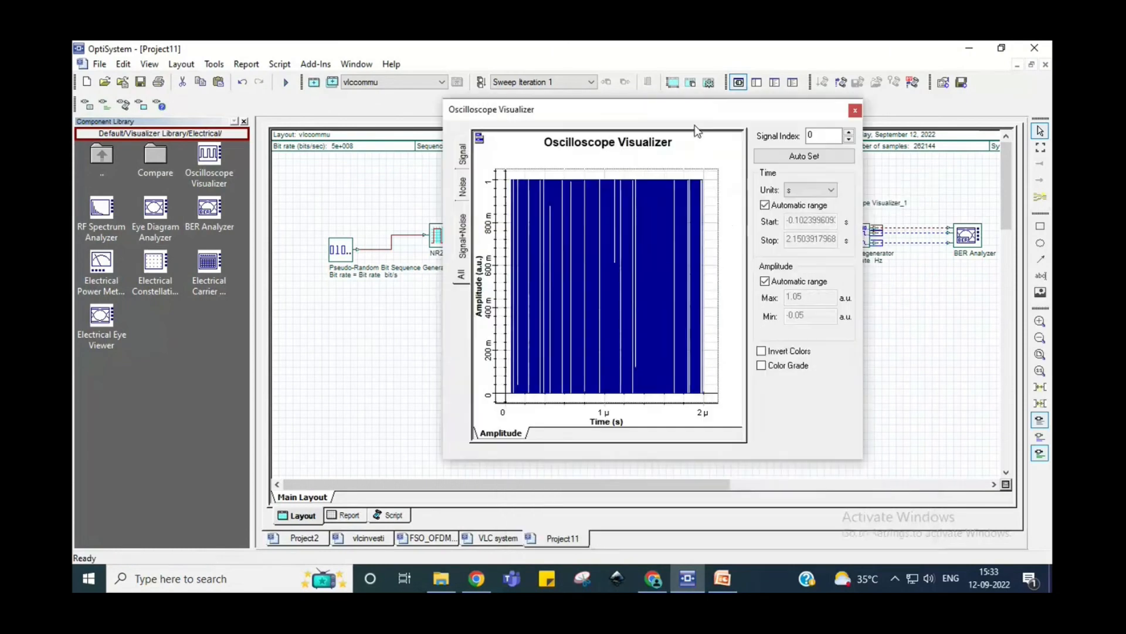
right_click(477, 136)
click(518, 159)
drag(511, 179, 534, 402)
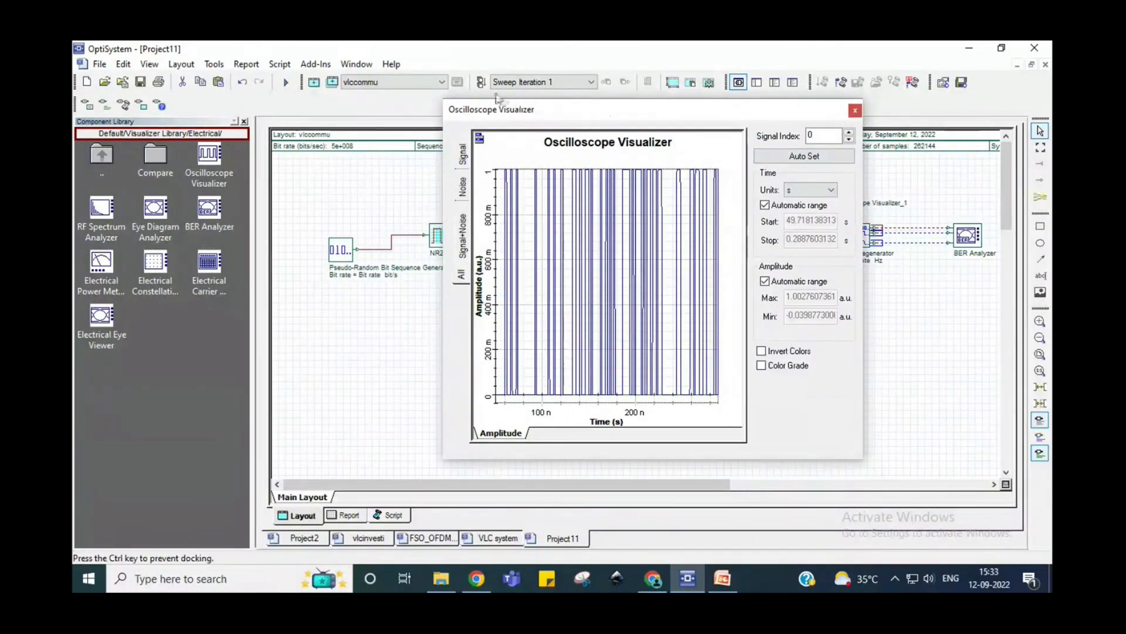
drag(486, 109, 194, 93)
- Show the filtered receiver waveform in Oscilloscope Visualizer_1 beside the transmitted one and zoom in on its start
double_click(843, 184)
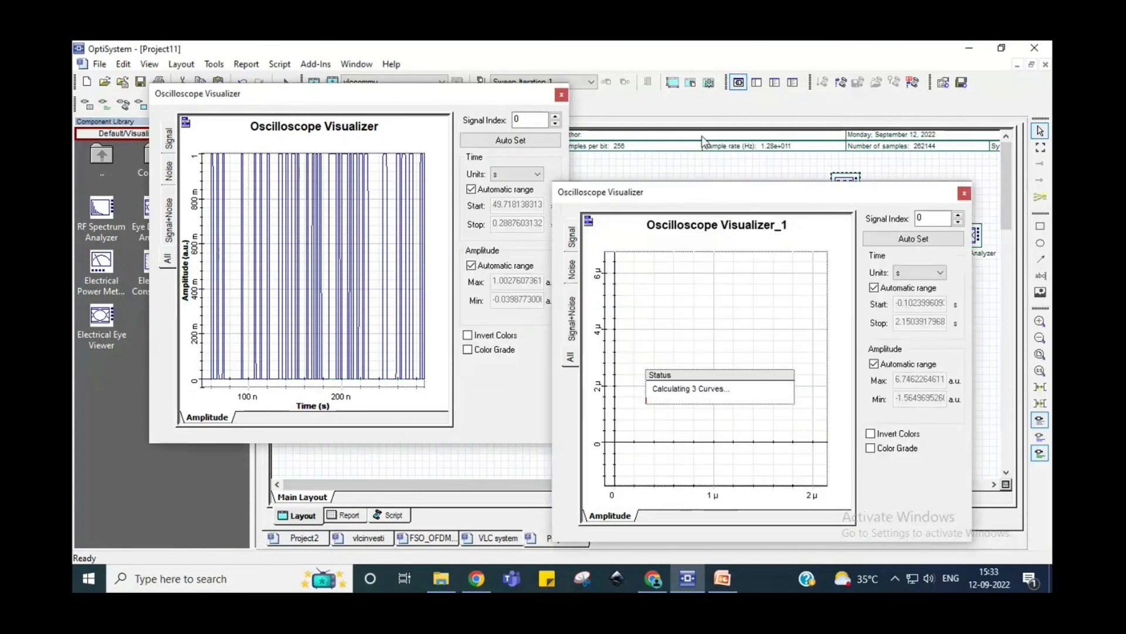
drag(707, 135, 713, 94)
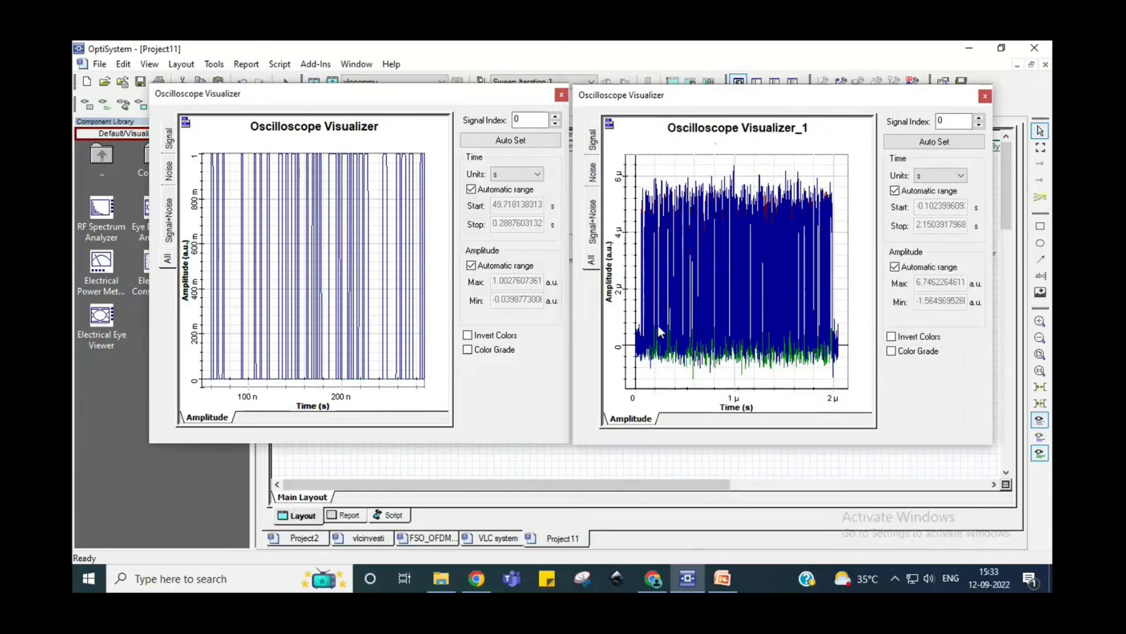
right_click(617, 145)
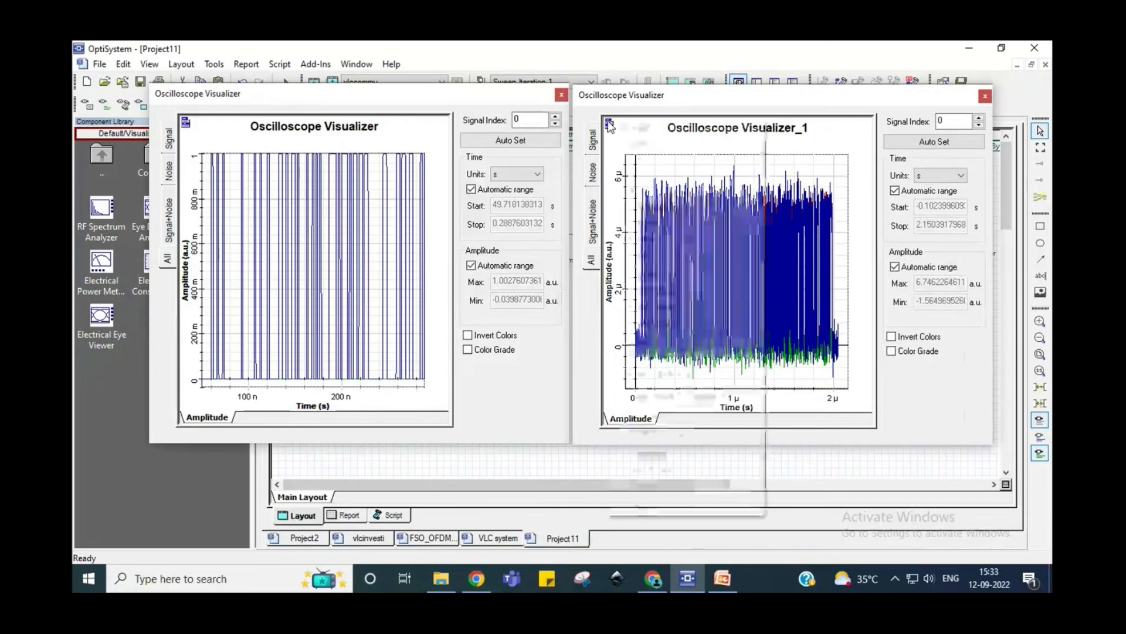
click(637, 141)
drag(633, 169, 656, 391)
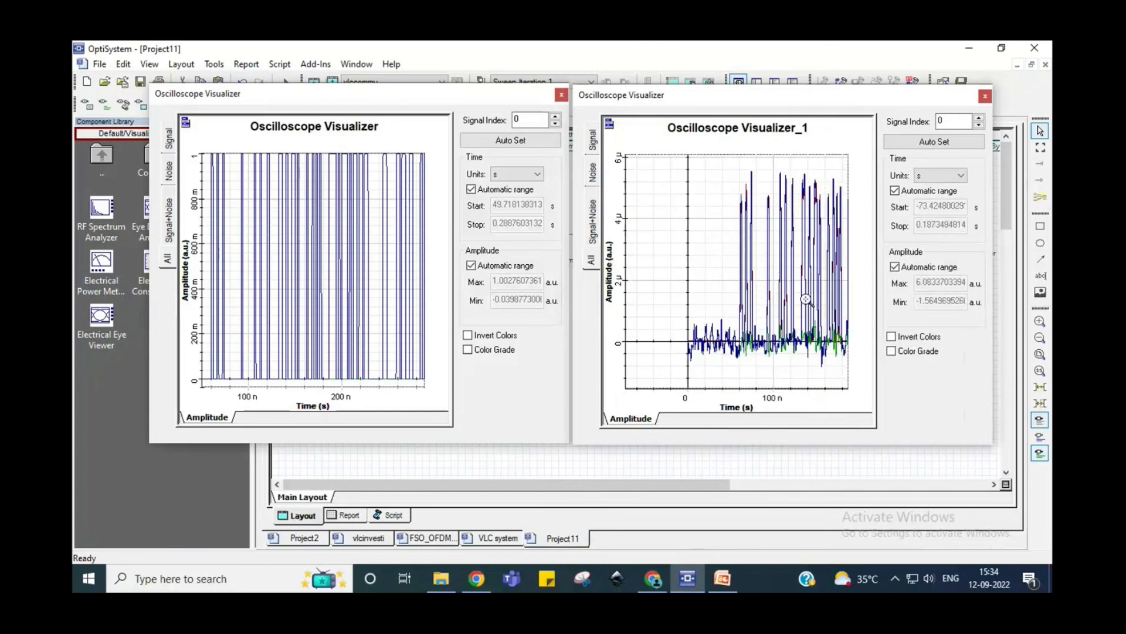
- View Oscilloscope Visualizer_1's signal, noise, and signal-plus-noise curves separately, and close both oscilloscope windows
click(592, 144)
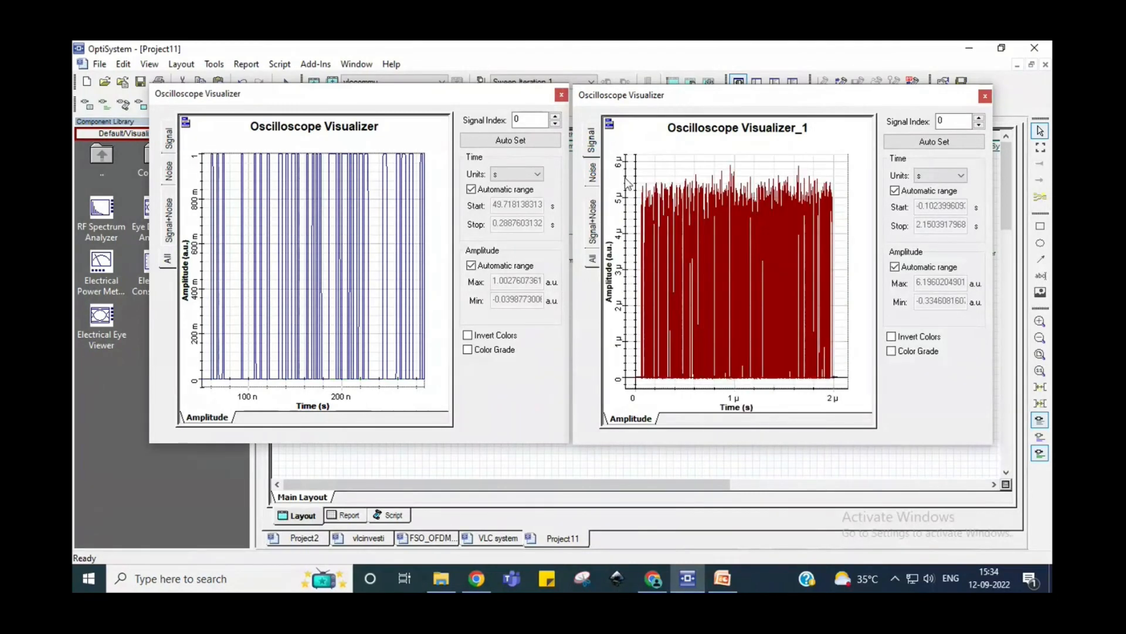
click(592, 173)
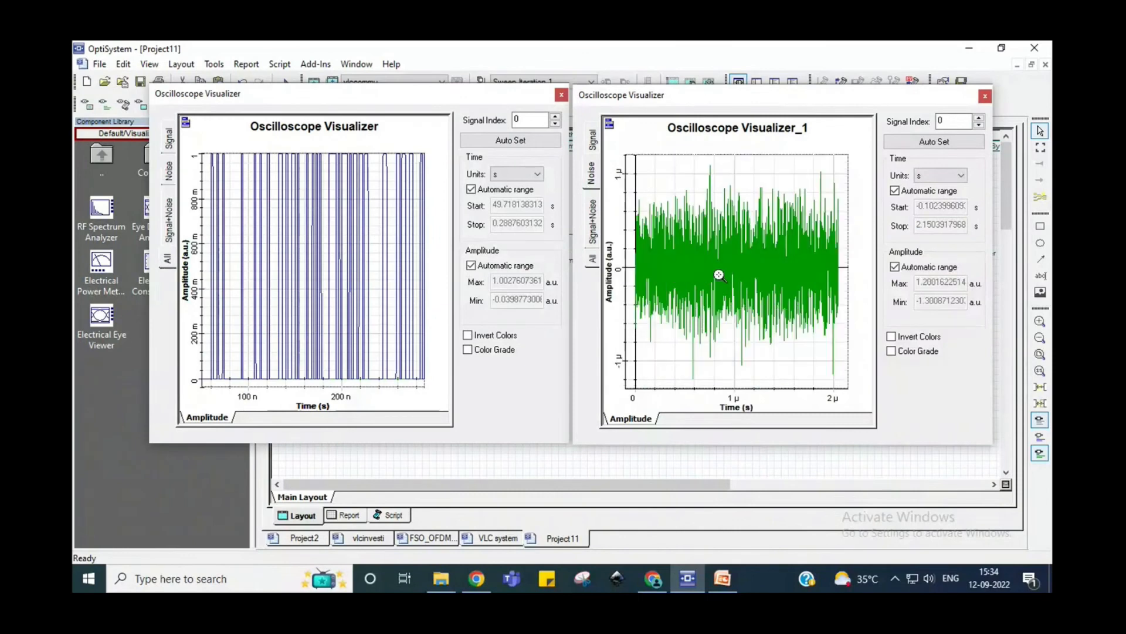
click(593, 230)
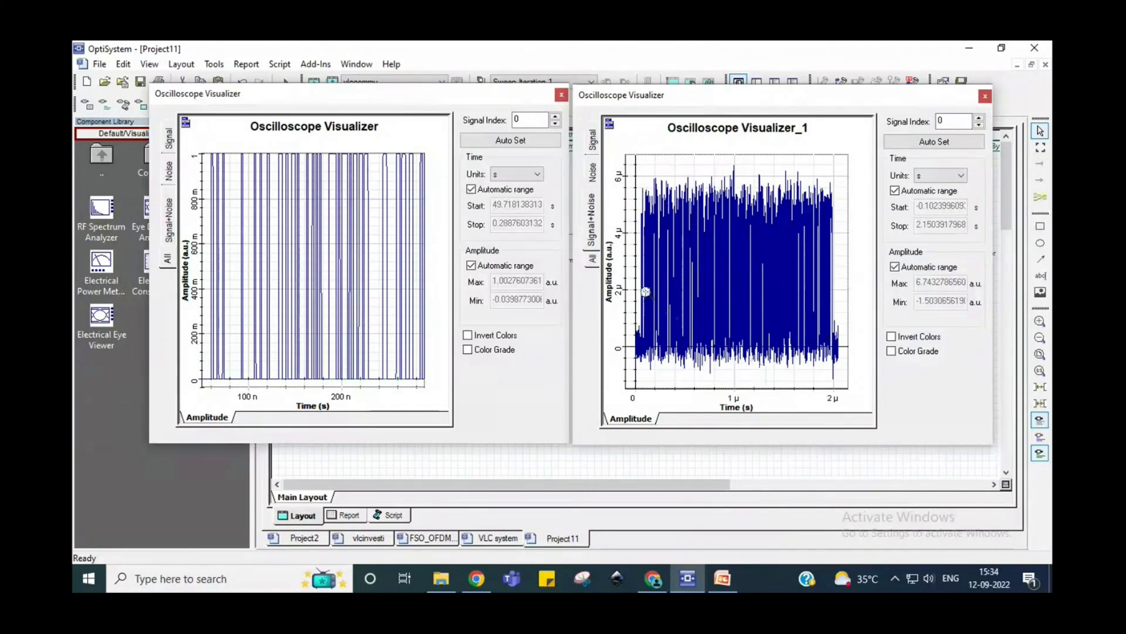
click(985, 97)
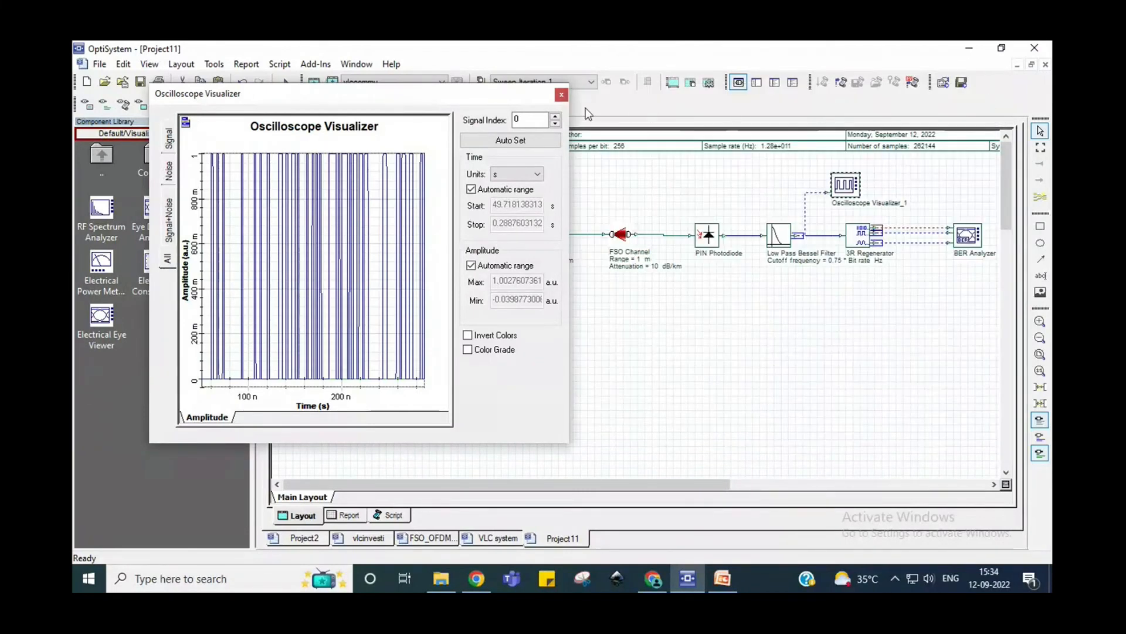
click(561, 95)
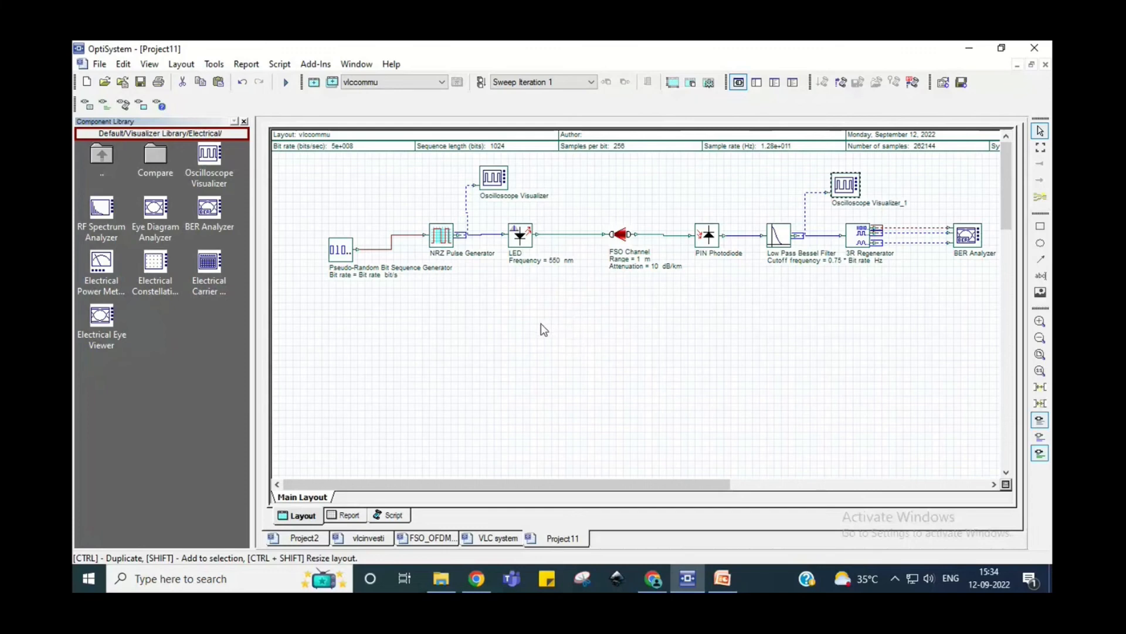
- Search the component library for led, place a White Light Source below the LED, and delete the LED-to-FSO Channel connection
right_click(202, 337)
click(251, 362)
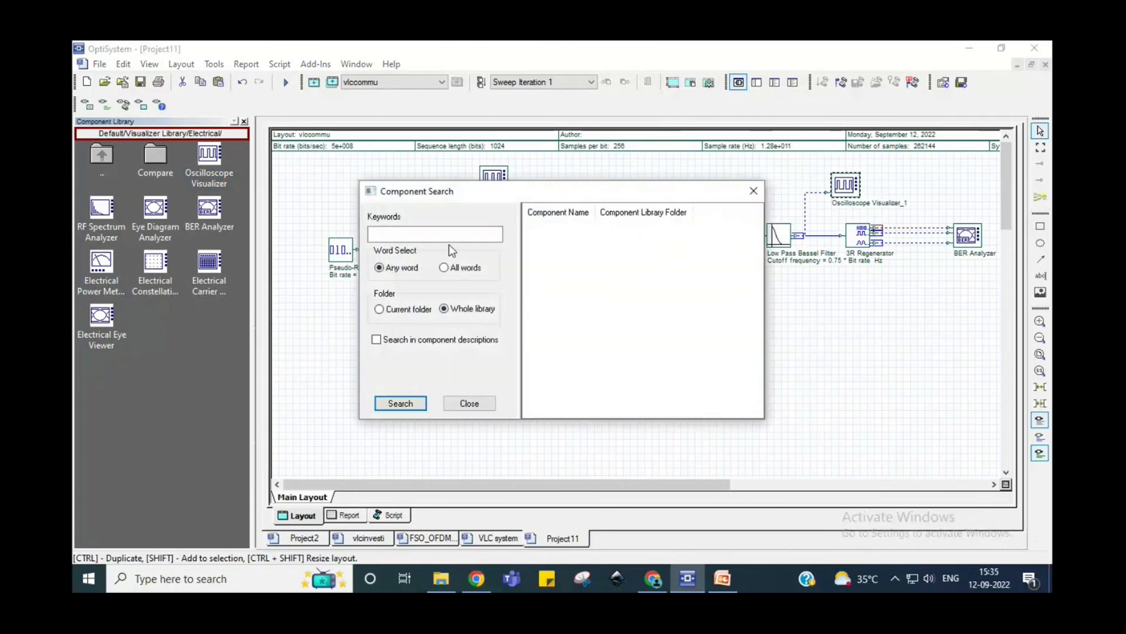
text(led)
key(Return)
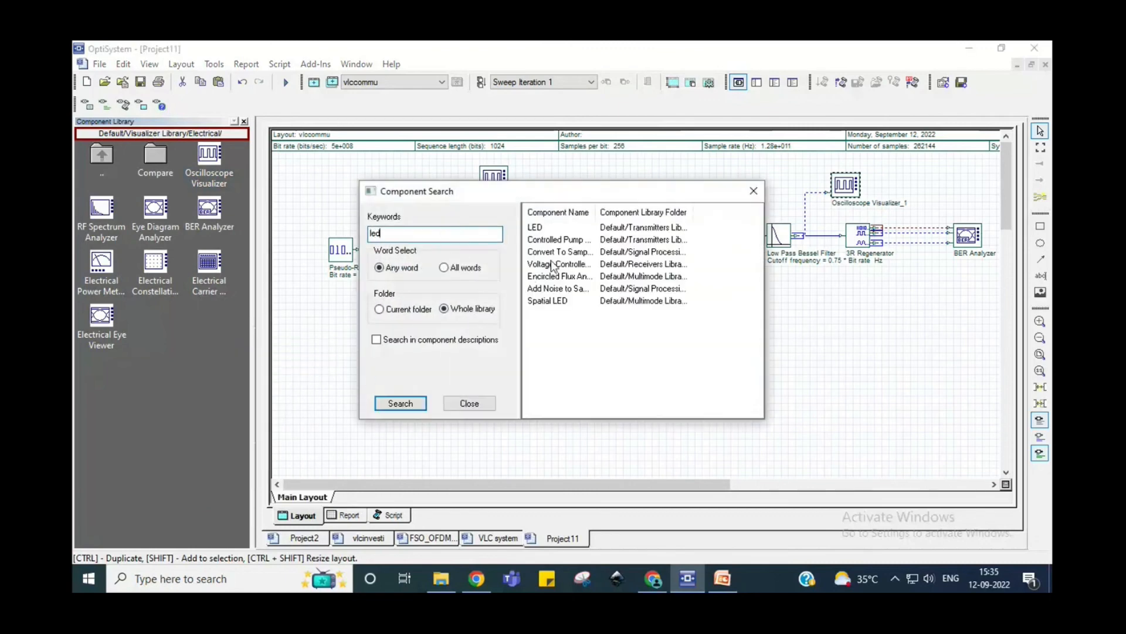
double_click(535, 227)
click(478, 402)
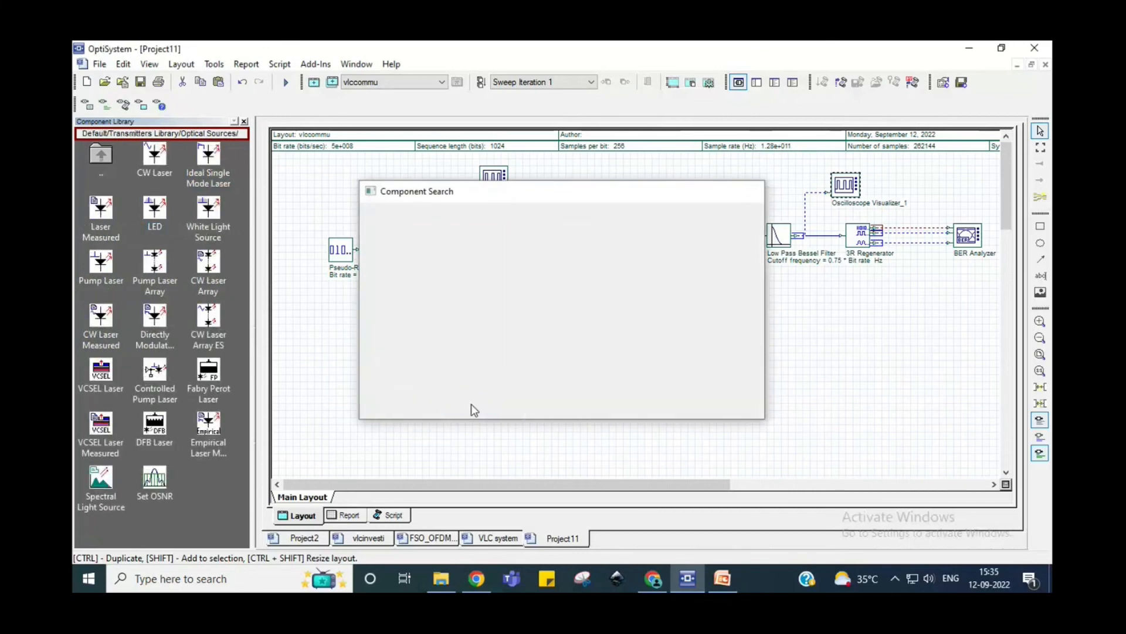
drag(209, 213, 567, 354)
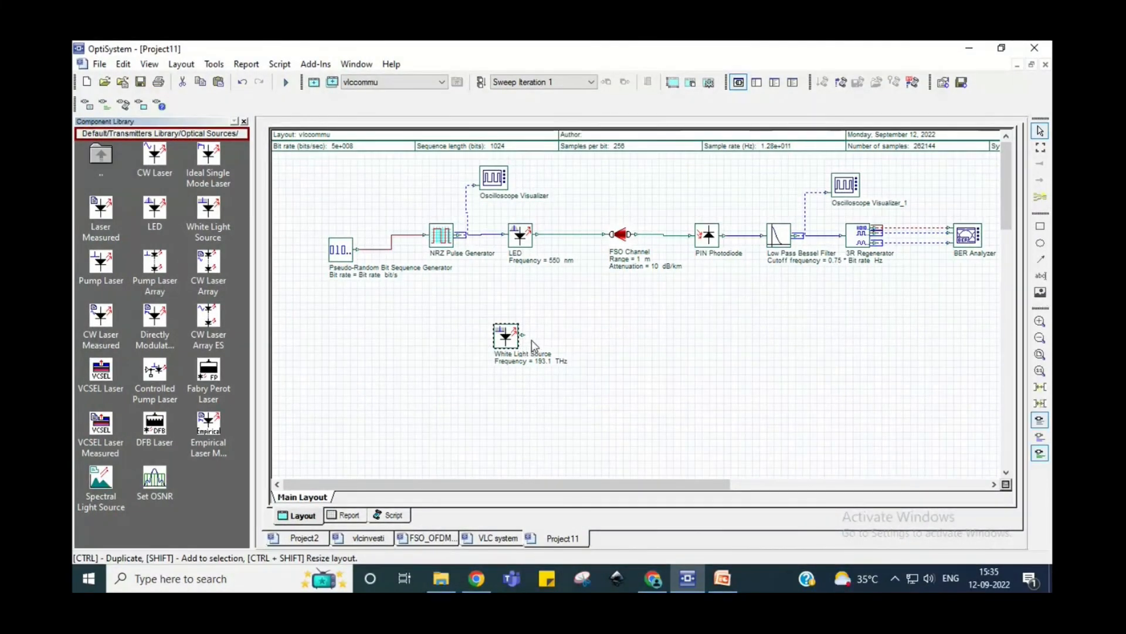
click(569, 234)
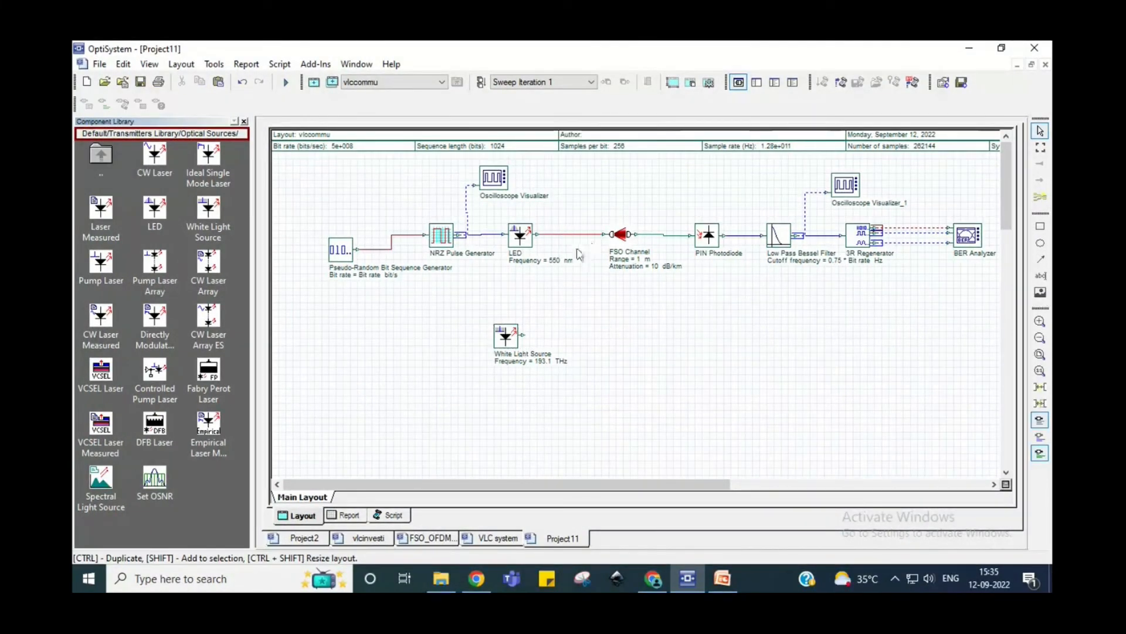
key(Delete)
- Search the whole component library for splitter
right_click(233, 293)
click(276, 318)
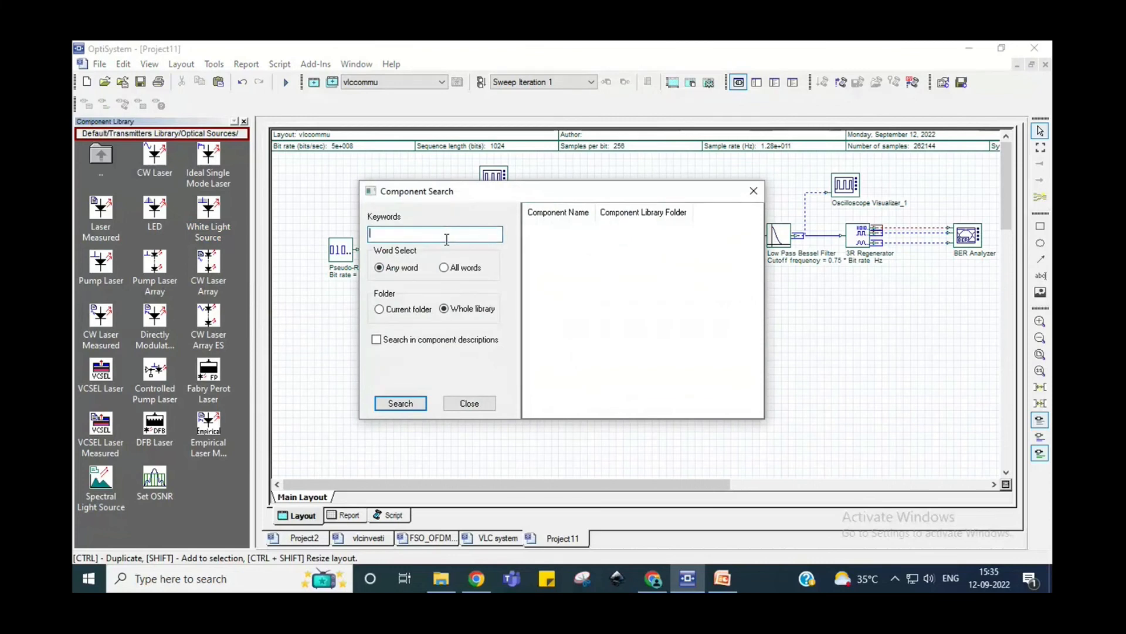
text(splitter)
key(Return)
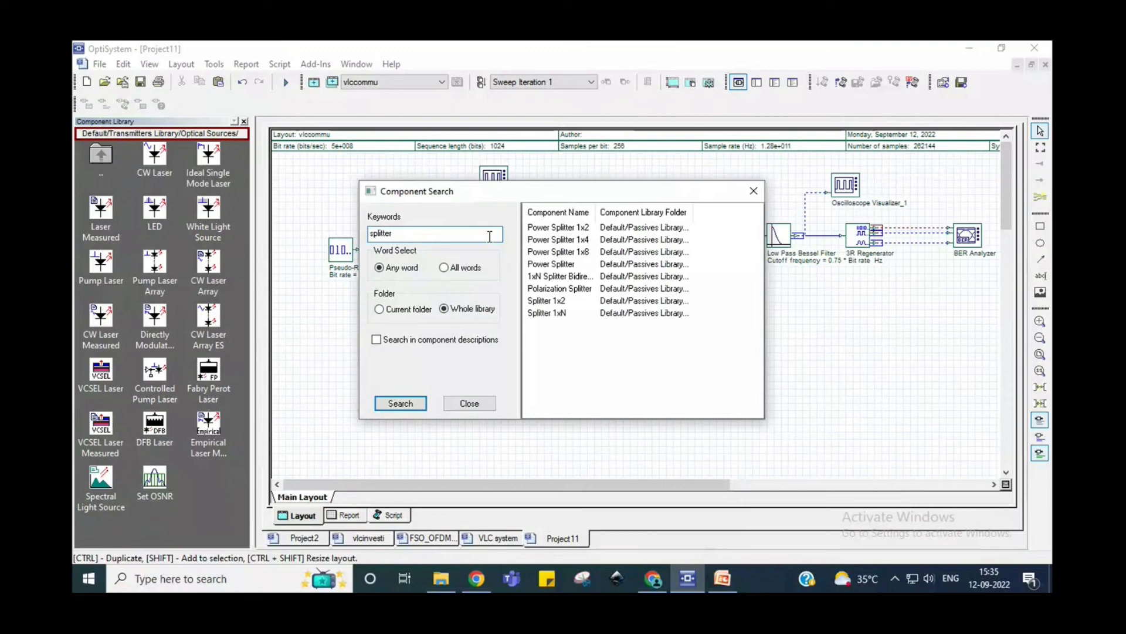
- Search the component library for coupler, open the X Coupler's library folder, and close the search
key(BackSpace)
key(BackSpace)
key(BackSpace)
key(BackSpace)
key(BackSpace)
key(BackSpace)
text(coupler)
key(Return)
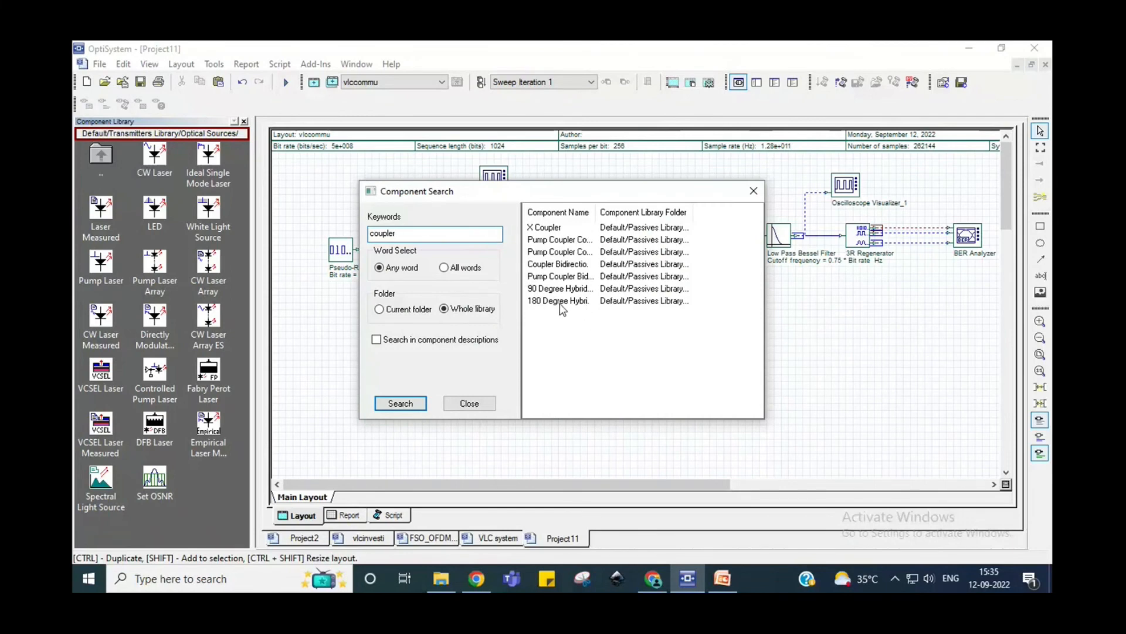
double_click(548, 228)
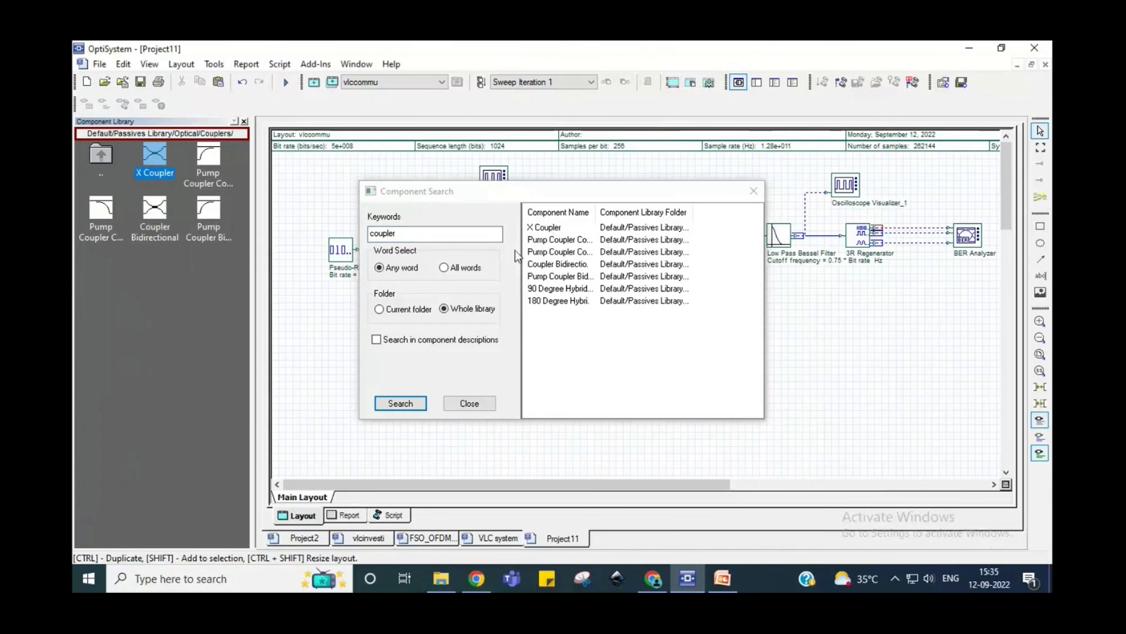
click(467, 403)
- Check the vlcinvesti project's layout, return to Project11, and look through the Tools Library and Optical Fibers Library
click(376, 541)
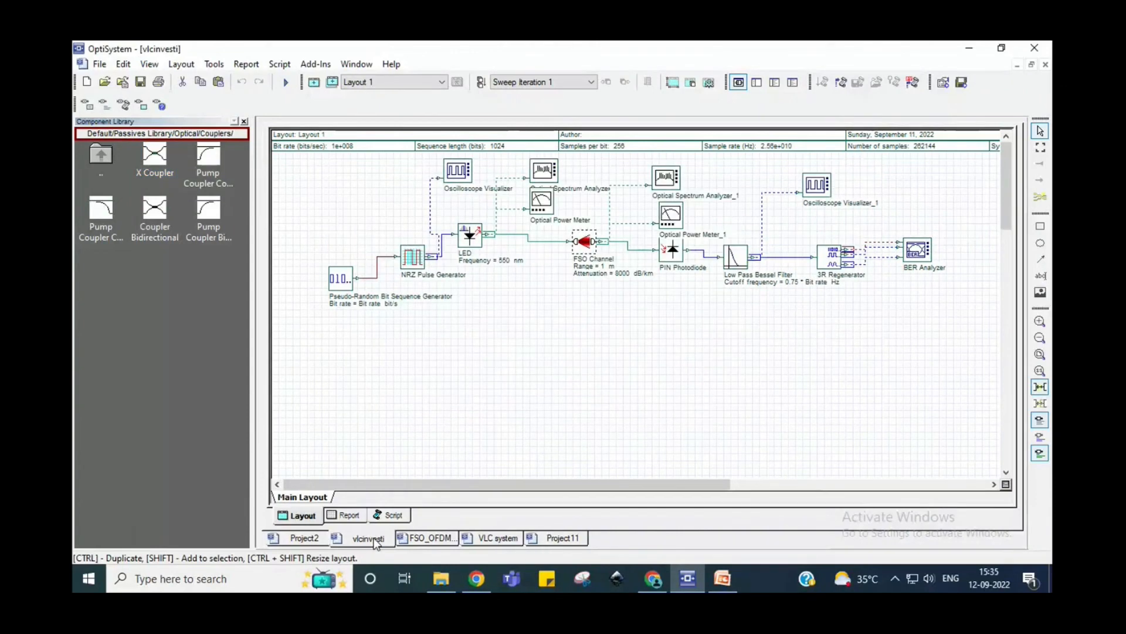
click(557, 538)
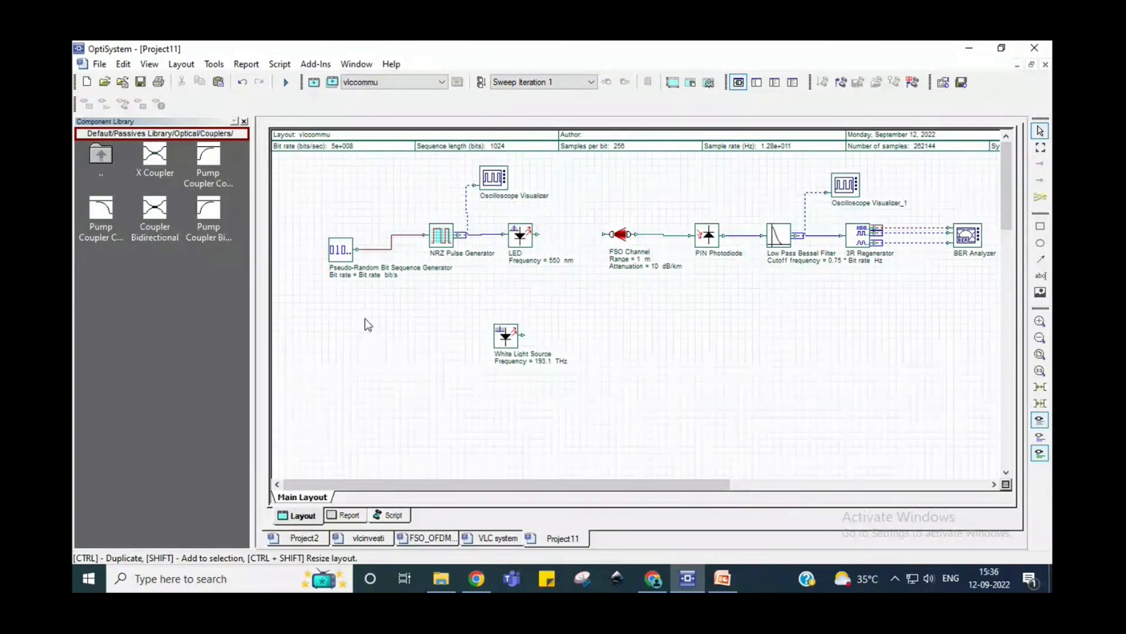
click(156, 134)
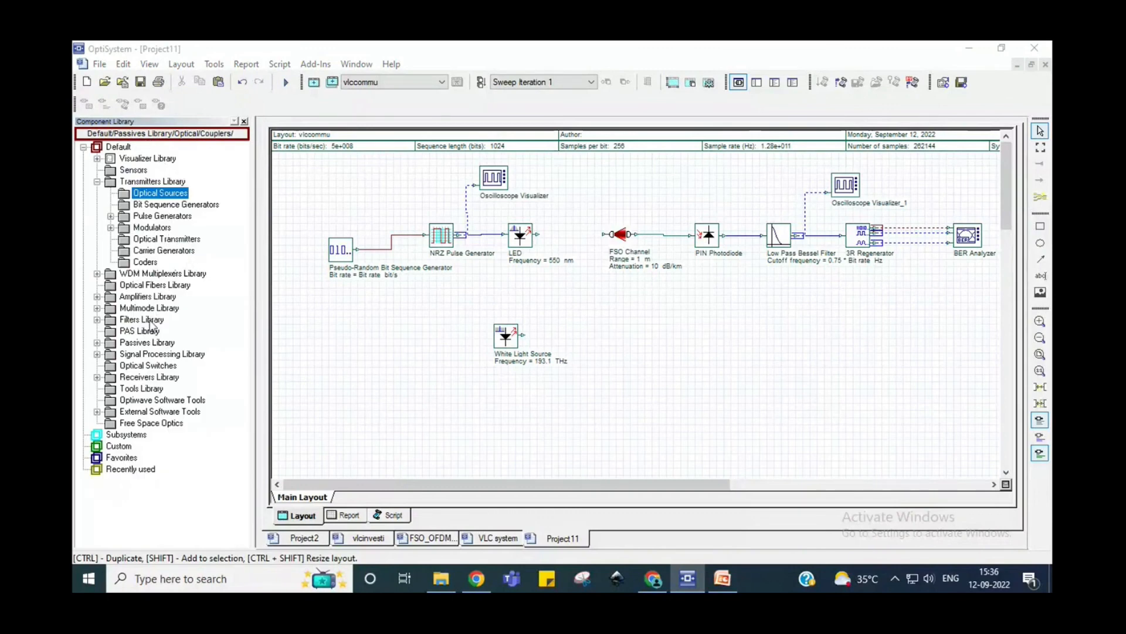
click(120, 389)
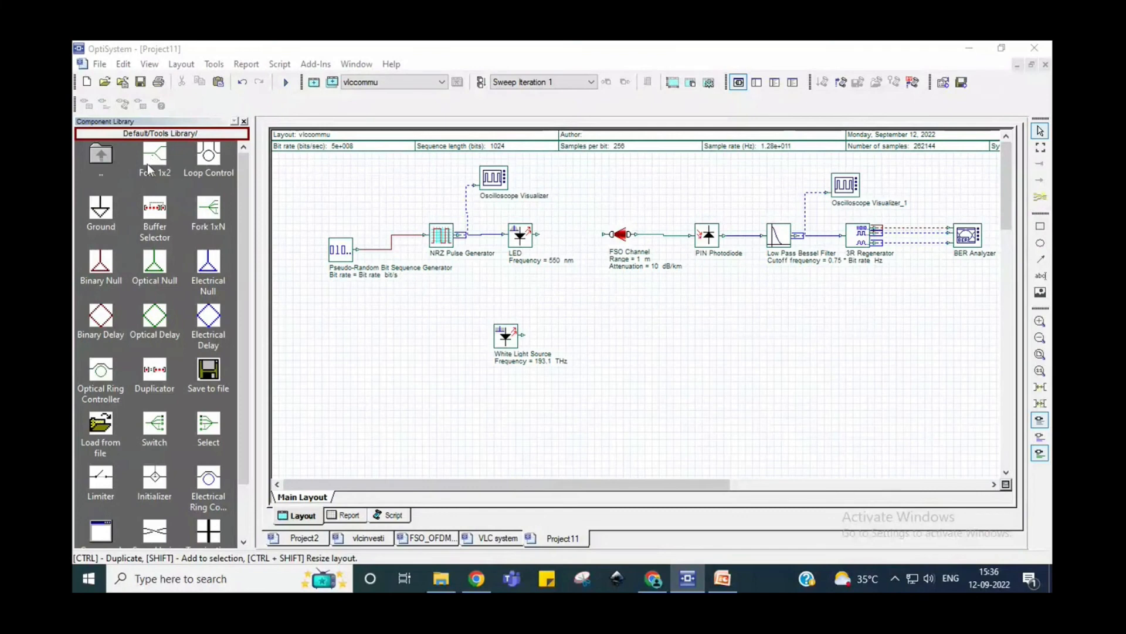
click(122, 133)
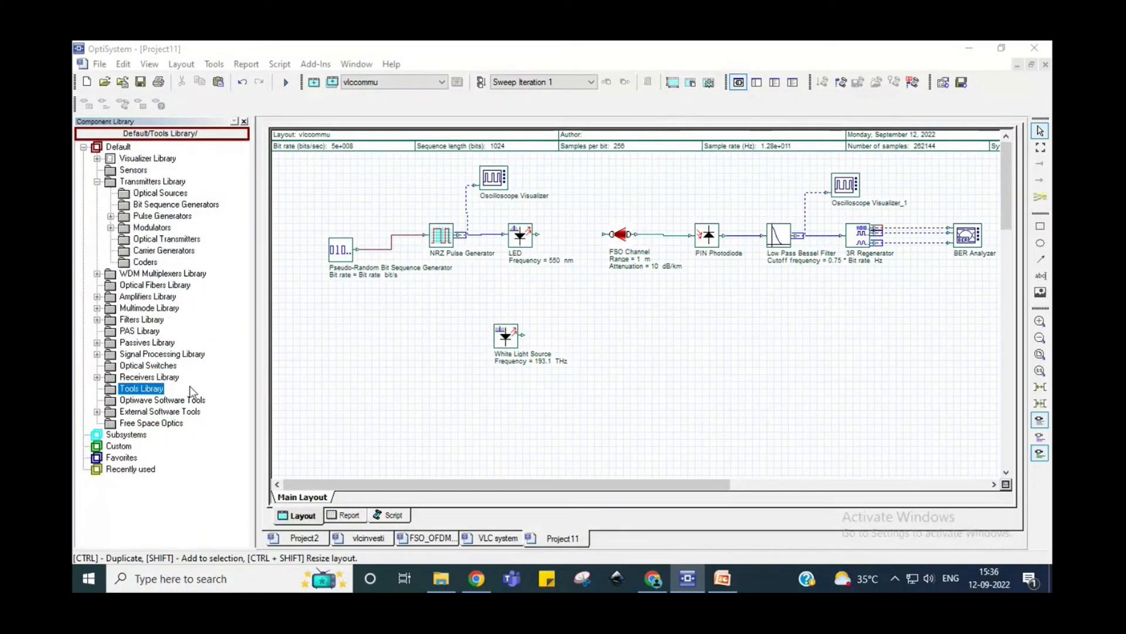
double_click(108, 288)
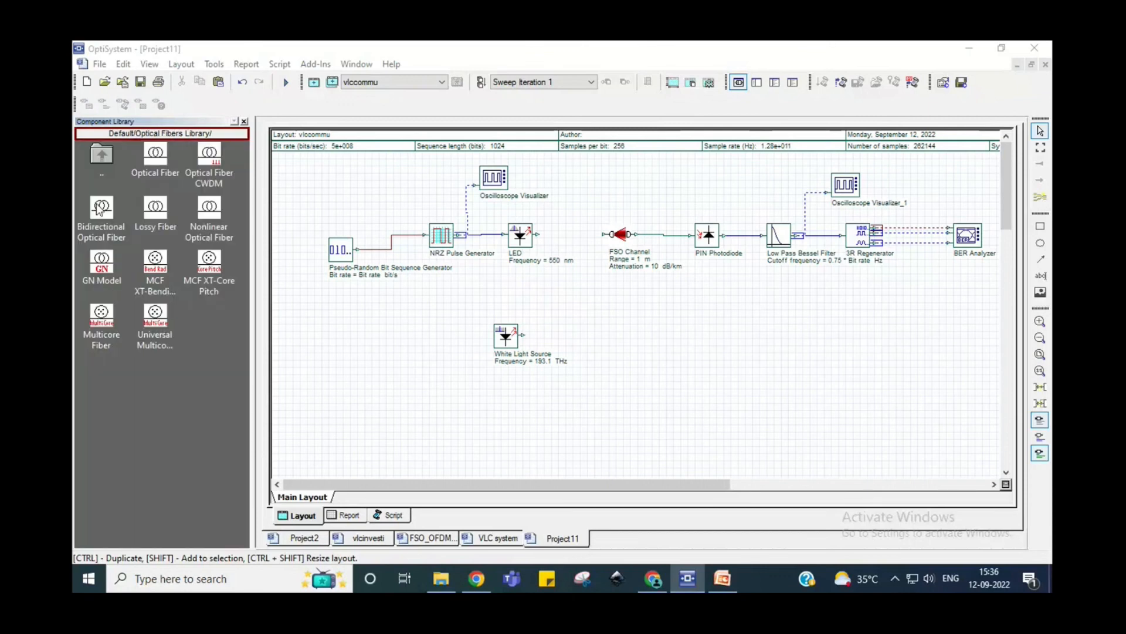
click(104, 136)
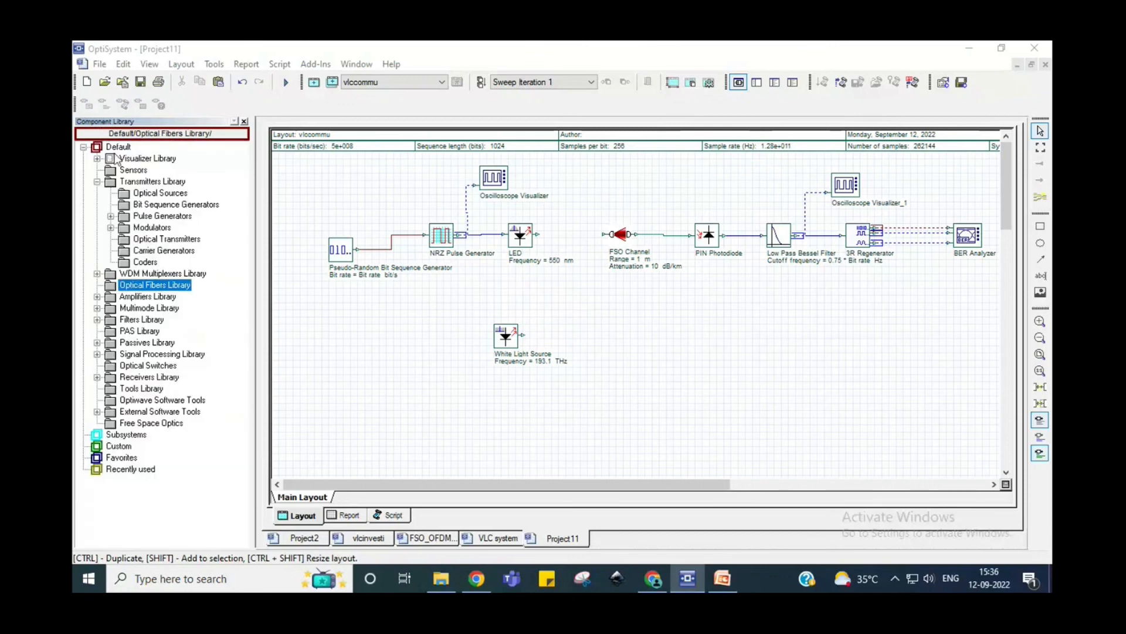
click(157, 137)
click(157, 136)
click(176, 137)
- Search the component library for optical coupler, show the first Pump Coupler in its library folder, and close the search
right_click(206, 374)
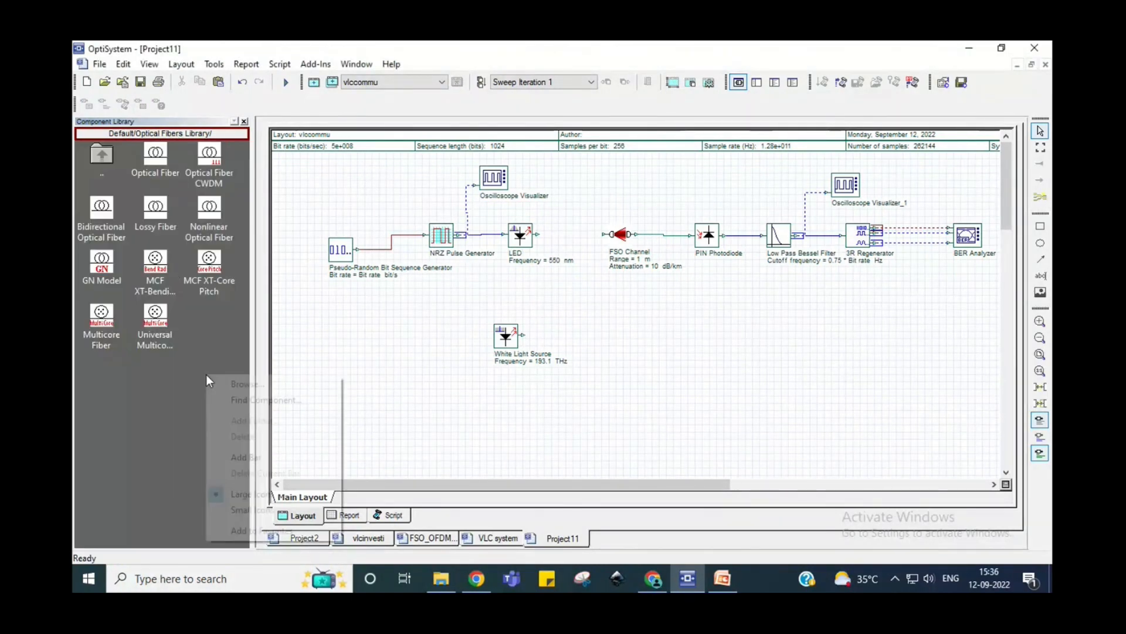
click(242, 399)
text(optical cu)
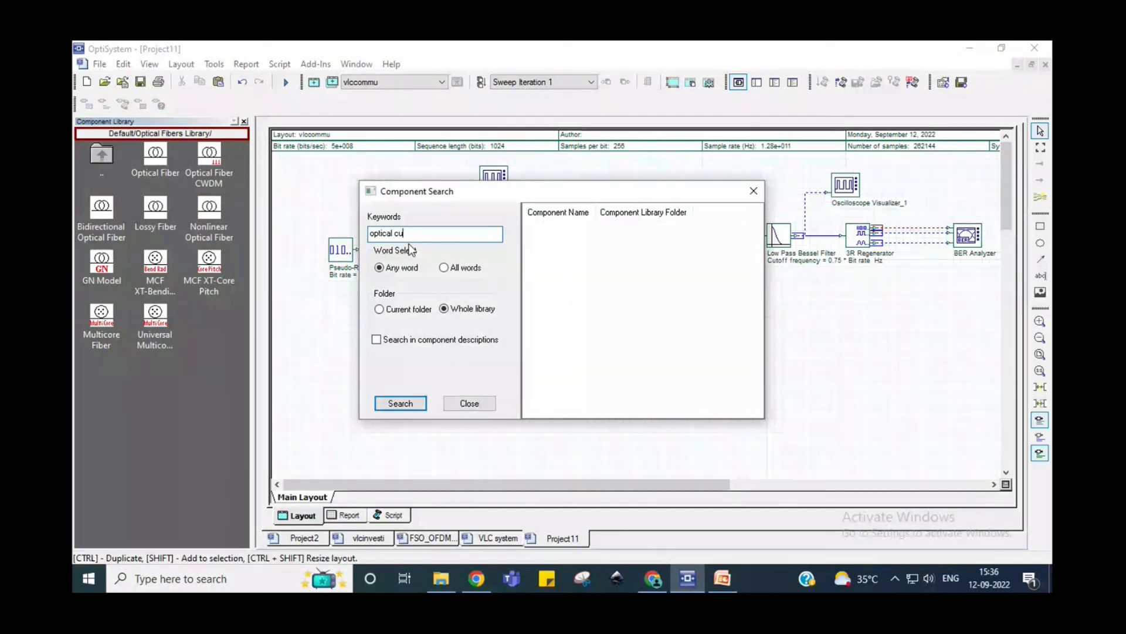
key(BackSpace)
text(oupler)
key(Return)
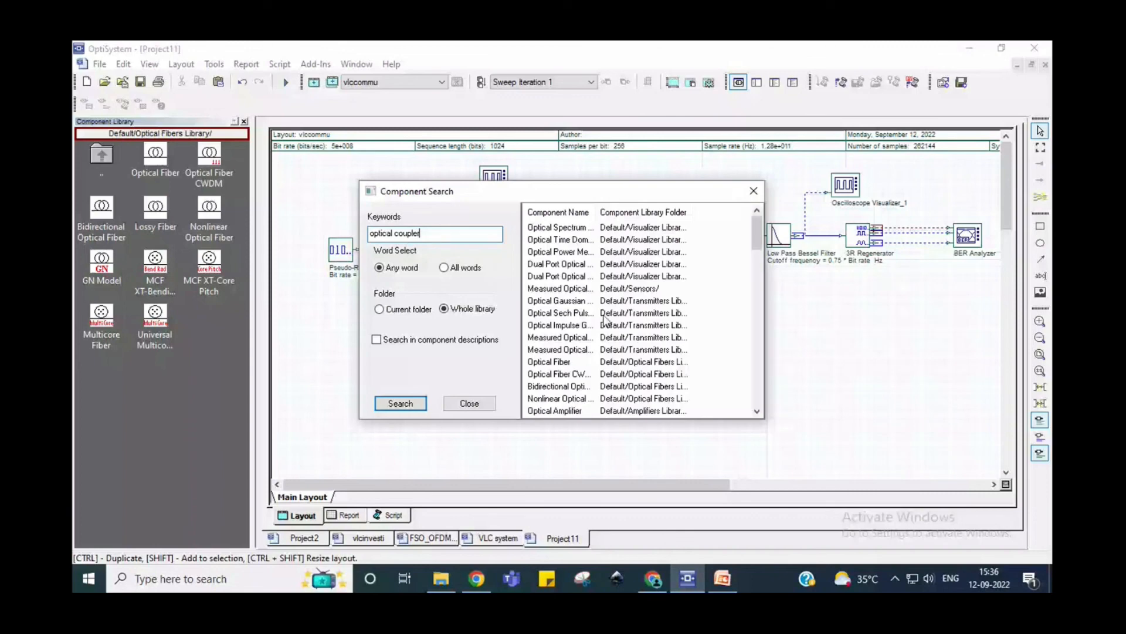
scroll(606, 320, down, 1)
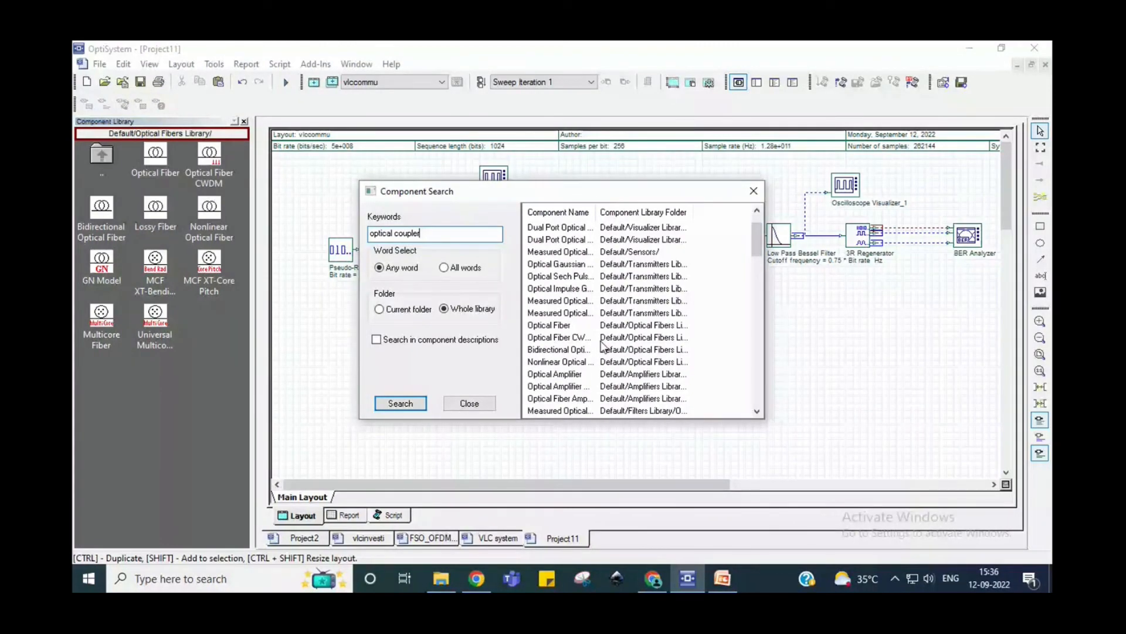
scroll(604, 346, down, 2)
scroll(605, 346, down, 3)
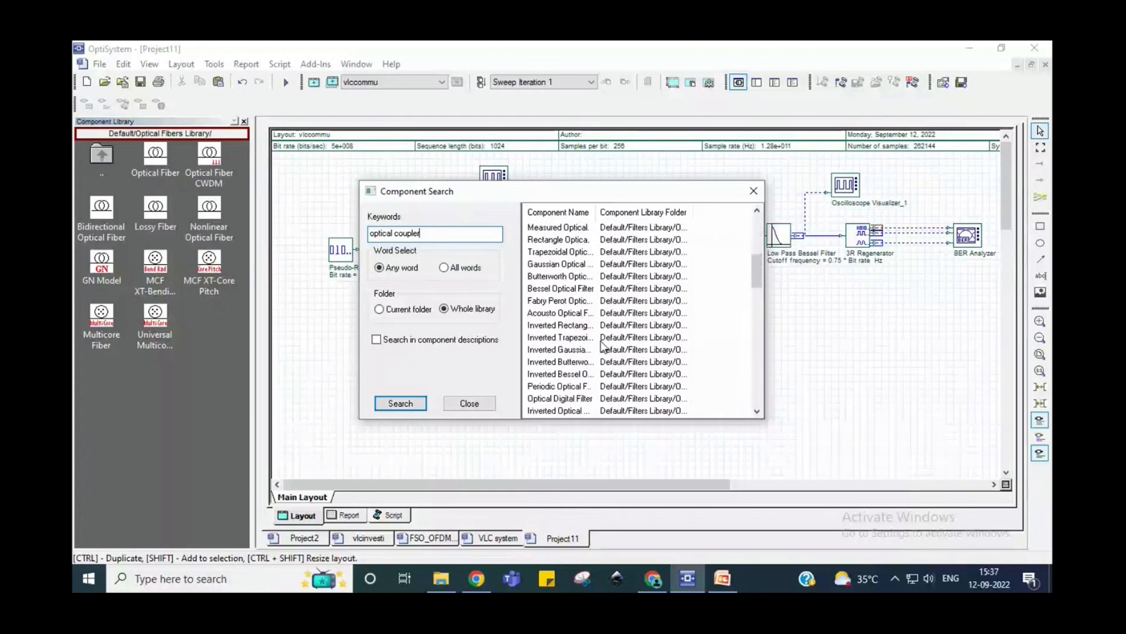
scroll(605, 346, down, 4)
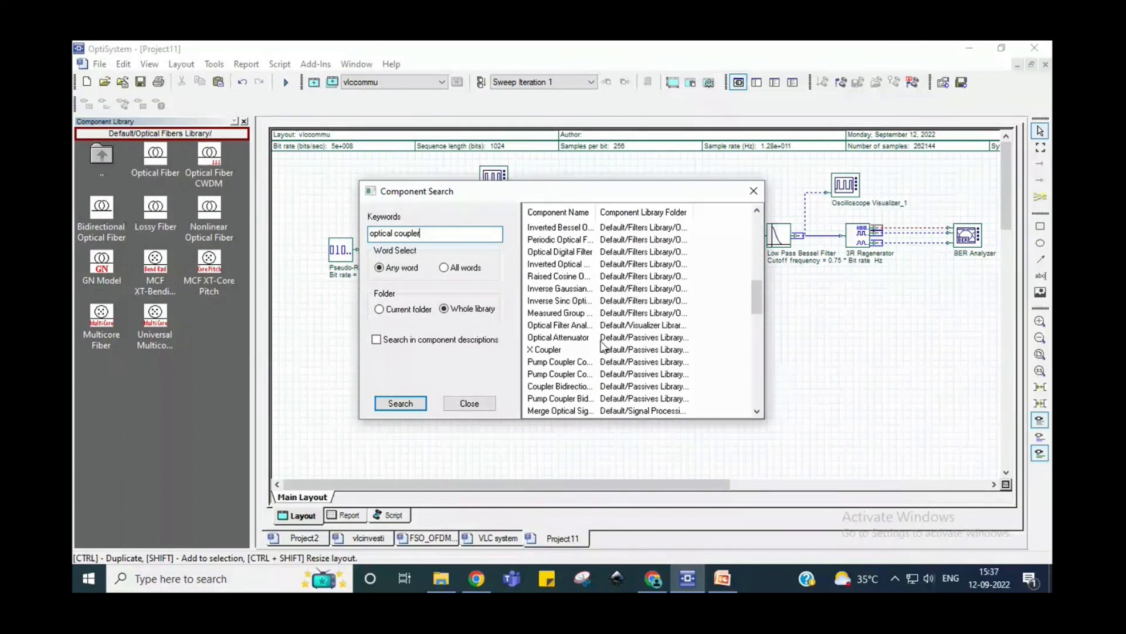
double_click(560, 363)
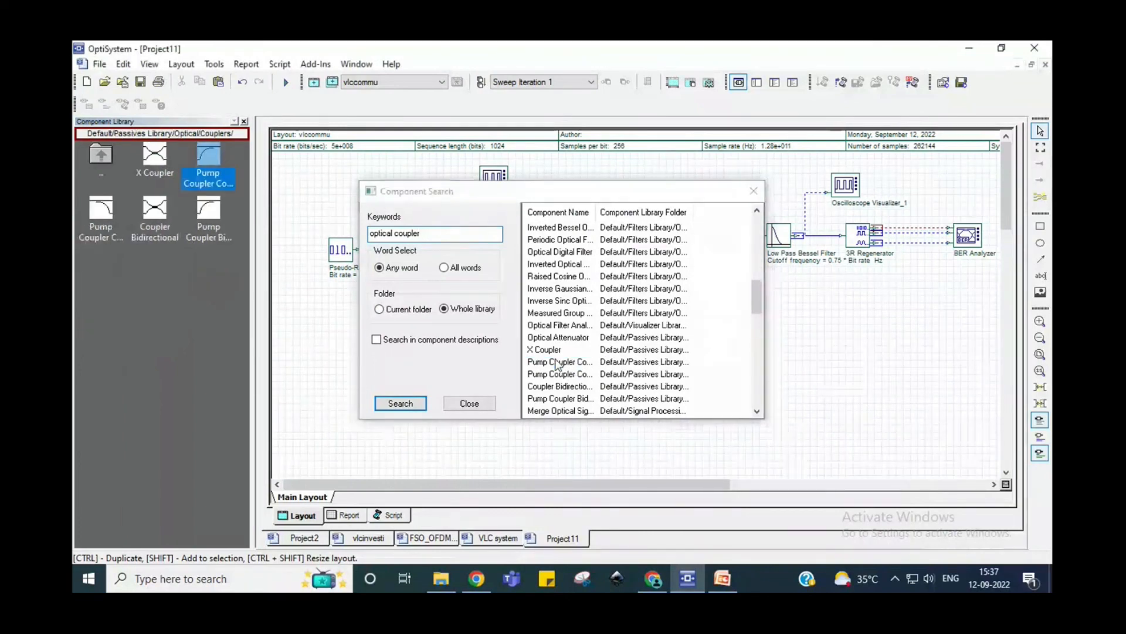
click(484, 405)
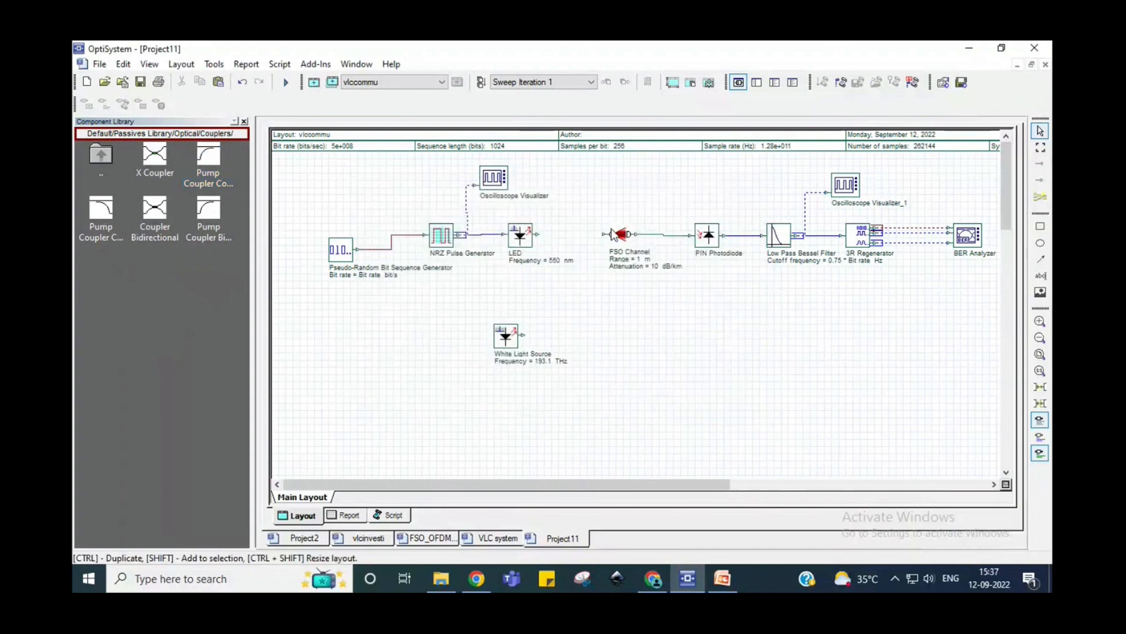
- Move the FSO Channel slightly below the main signal line, and look through the Optical Transmitters, Optical Sources and Free Space Optics libraries
drag(614, 235, 622, 270)
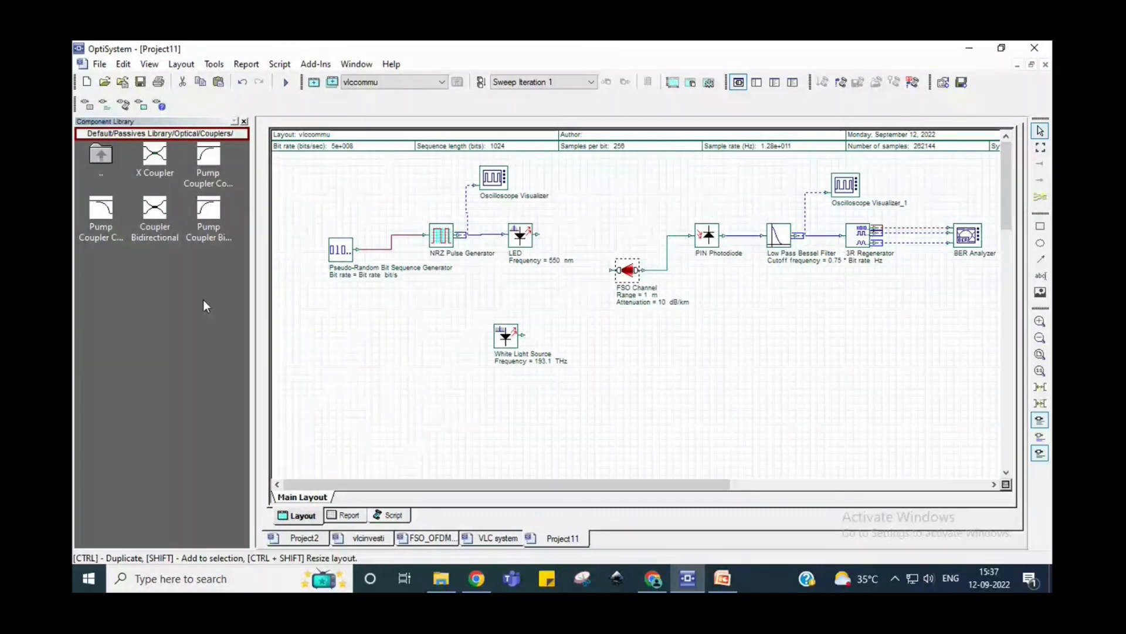
click(169, 134)
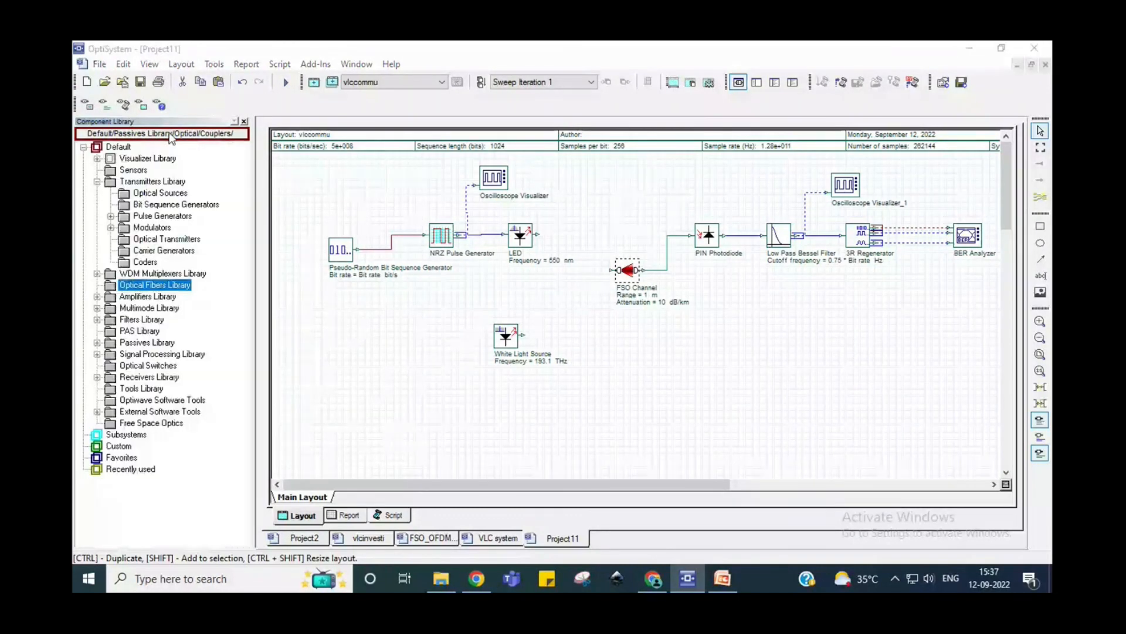
click(167, 239)
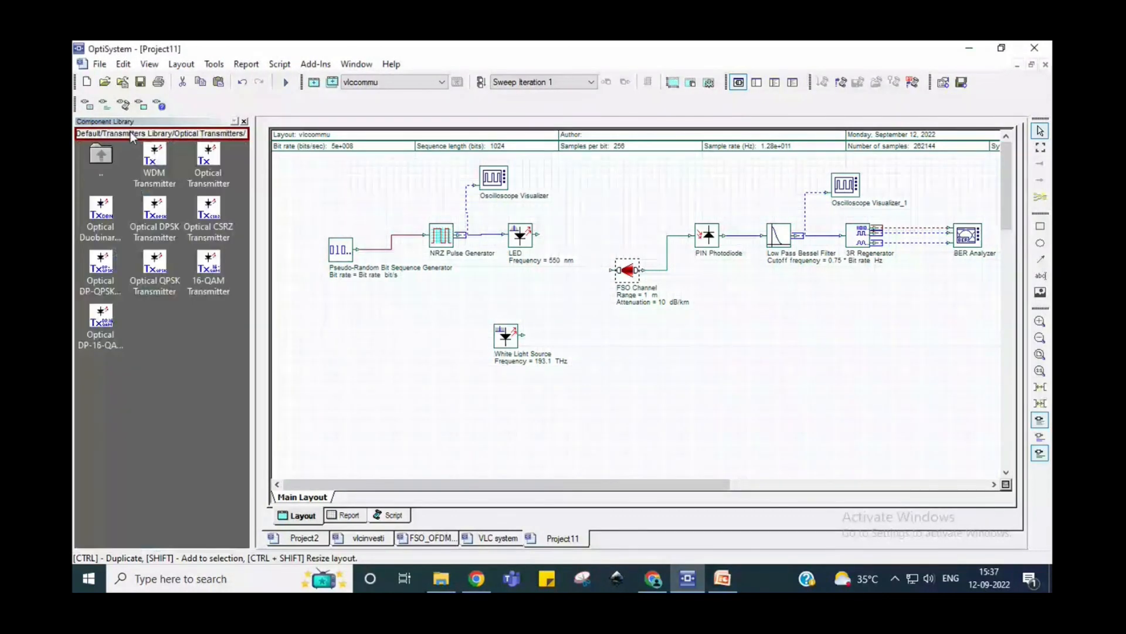
click(133, 135)
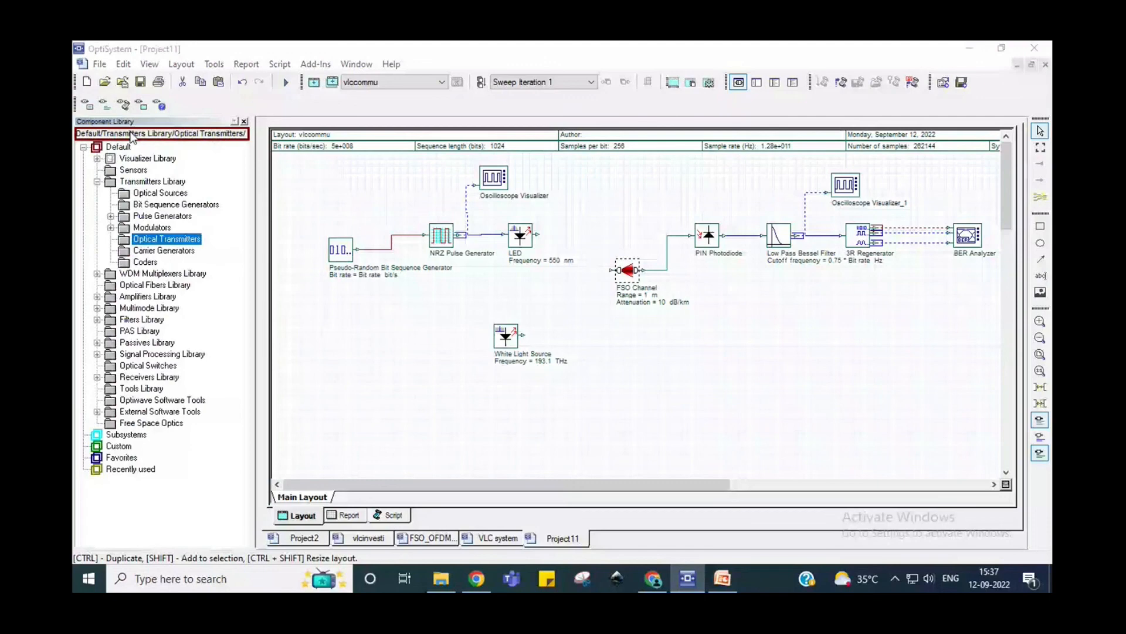
click(128, 197)
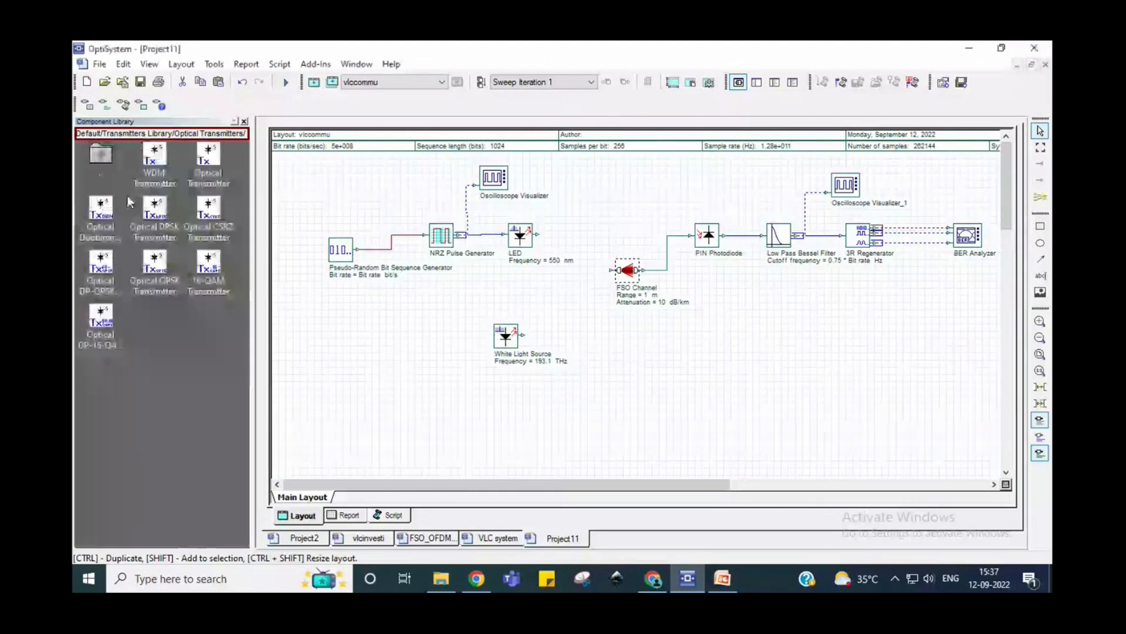
click(125, 132)
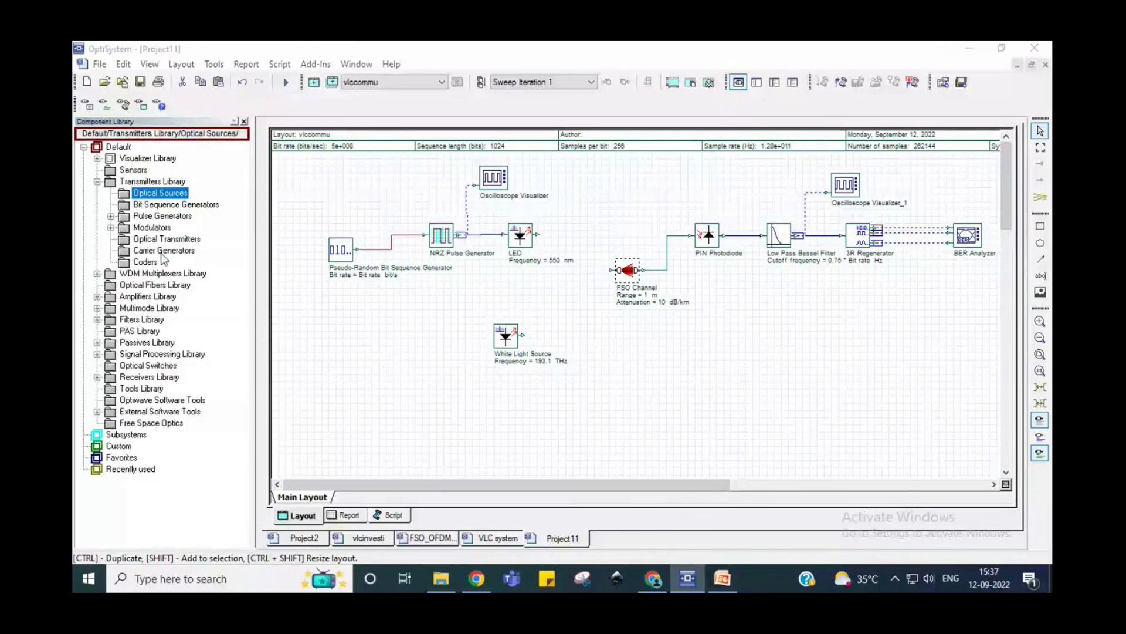
click(149, 423)
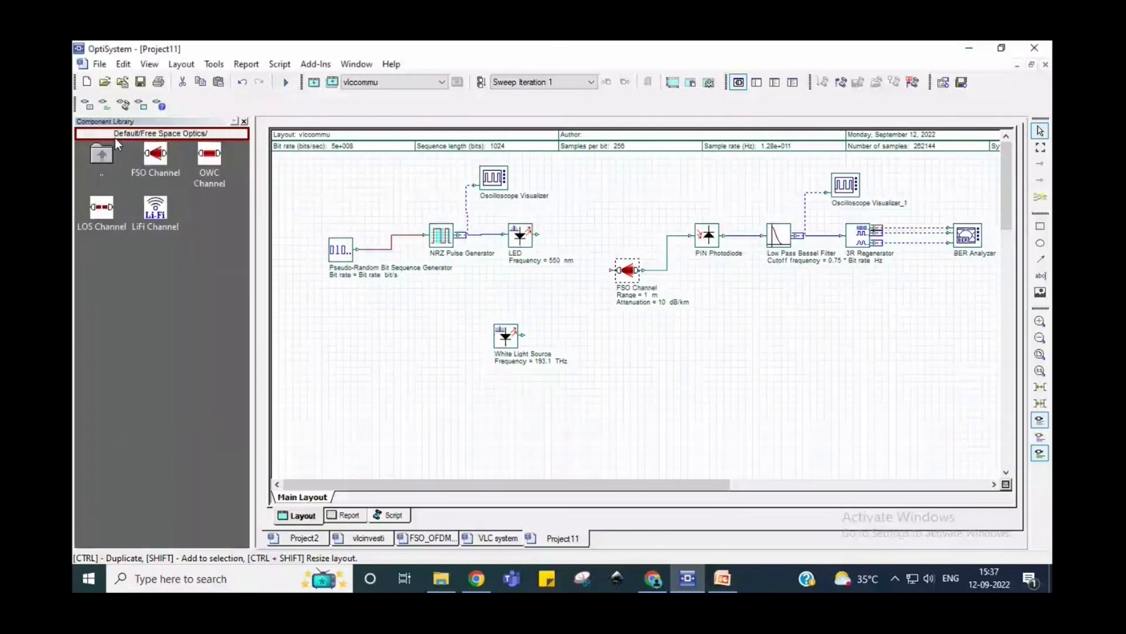
- Place a Power Combiner 2x1 from the optical passives library before the FSO Channel, with its output connected to the channel's input
click(115, 139)
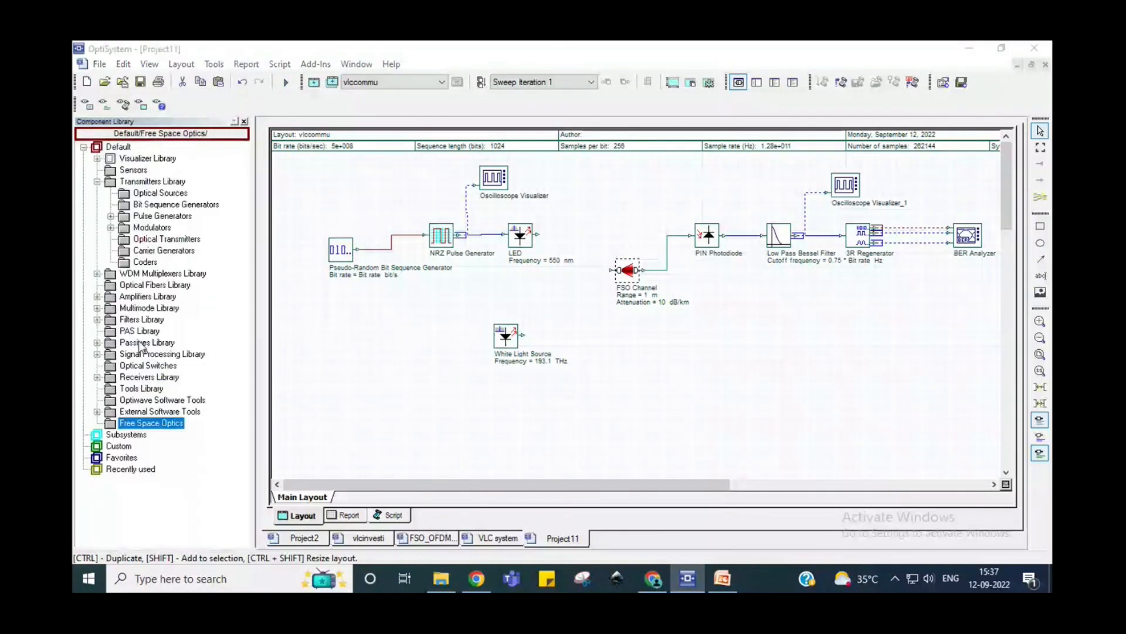
click(117, 343)
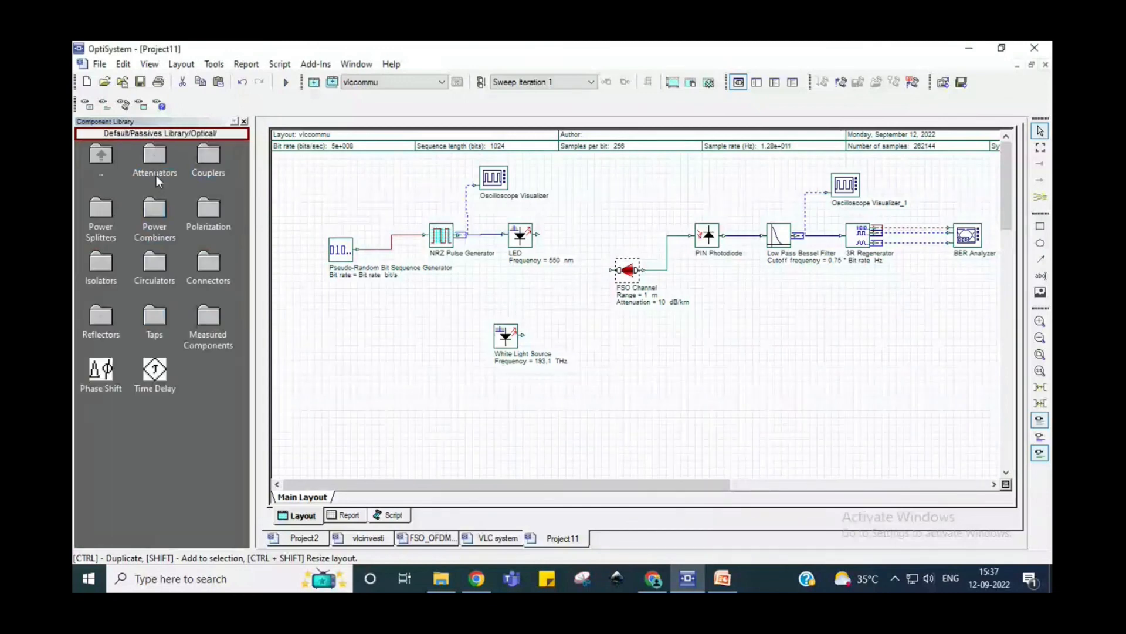
double_click(155, 209)
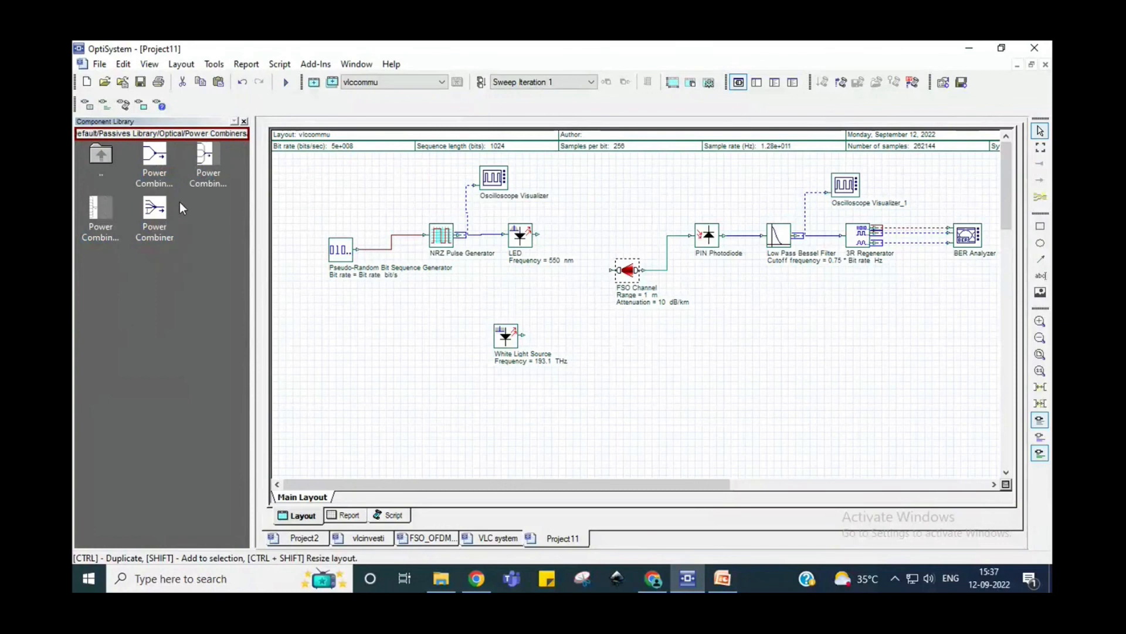
drag(154, 158, 581, 297)
drag(579, 289, 613, 271)
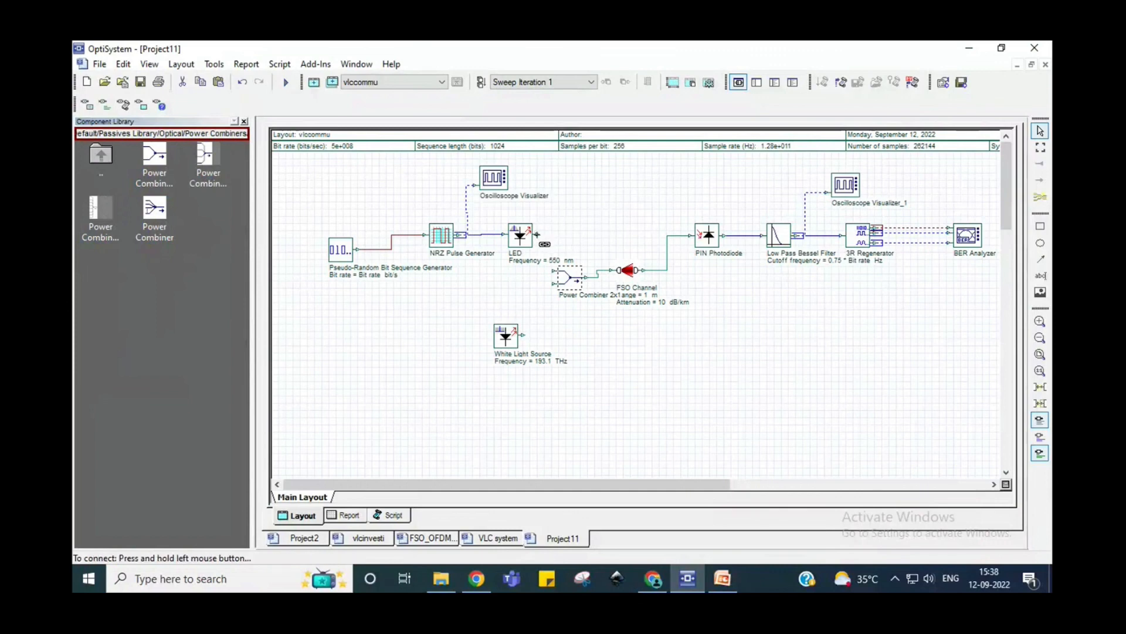
- Connect the LED output and the White Light Source output to the two inputs of the Power Combiner 2x1
drag(541, 239, 554, 273)
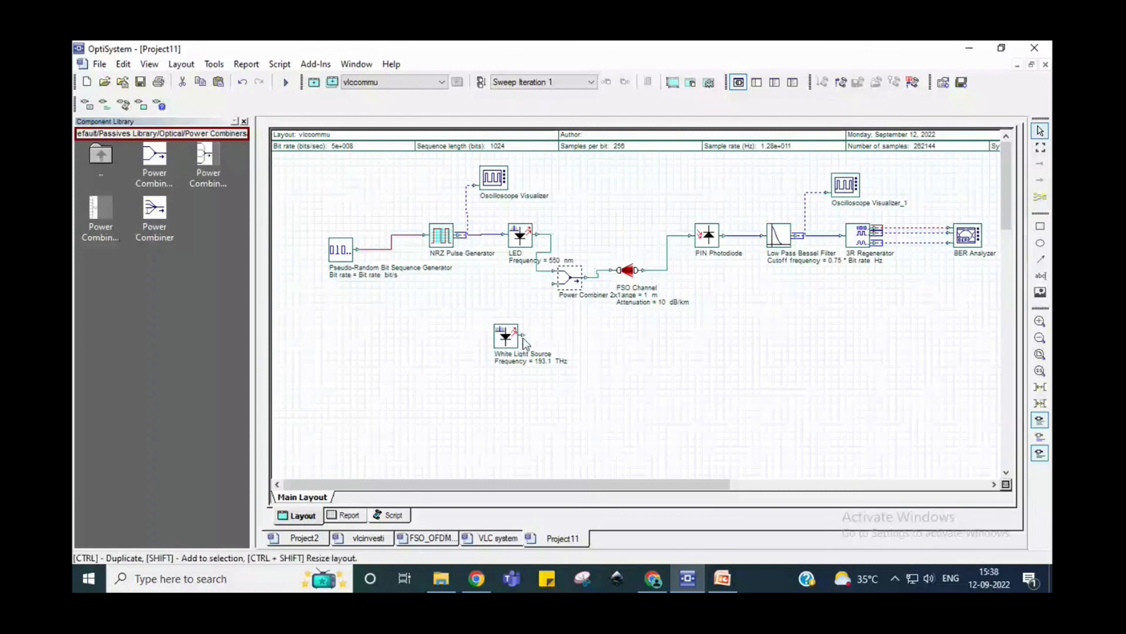
drag(522, 335, 555, 282)
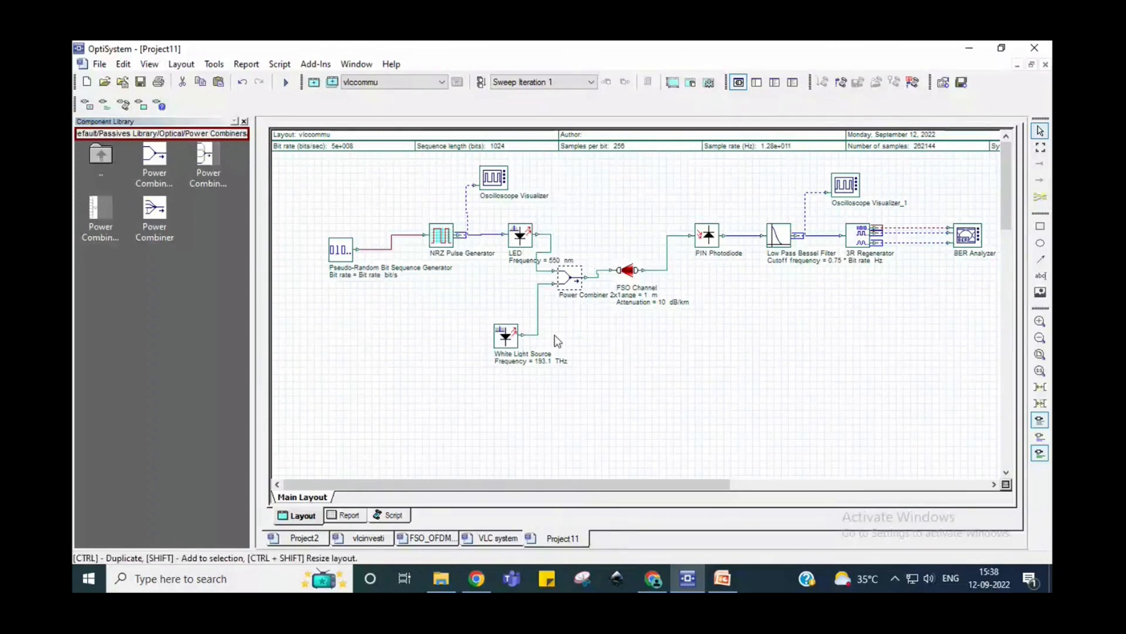
- Set the White Light Source's frequency to 550 nm, using nanometres as the unit
click(502, 339)
right_click(503, 339)
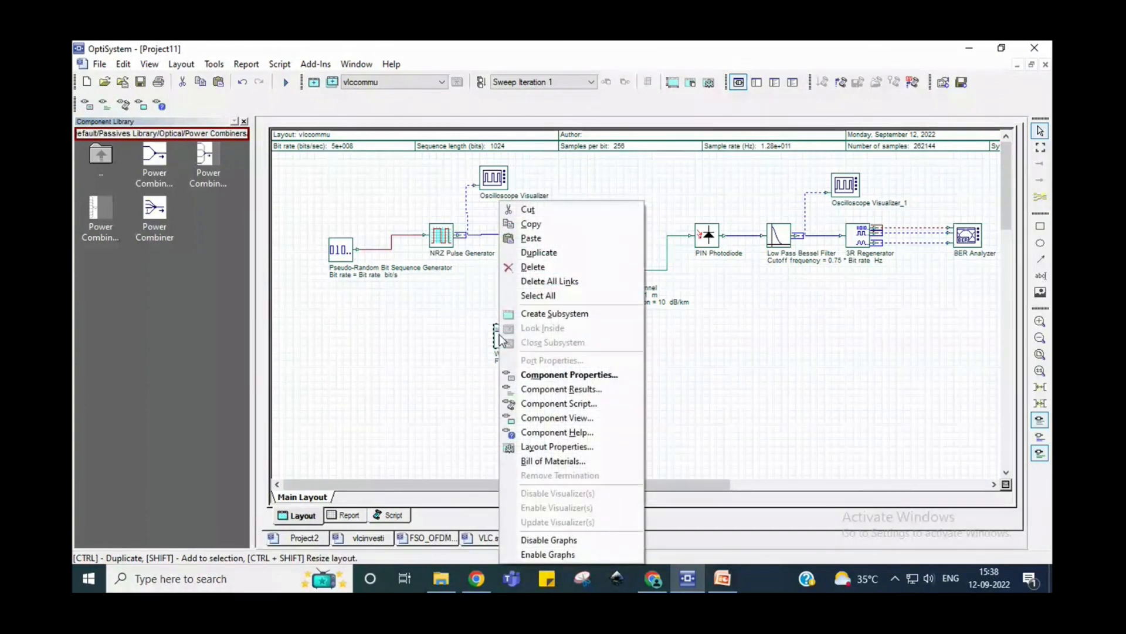
click(499, 335)
double_click(514, 338)
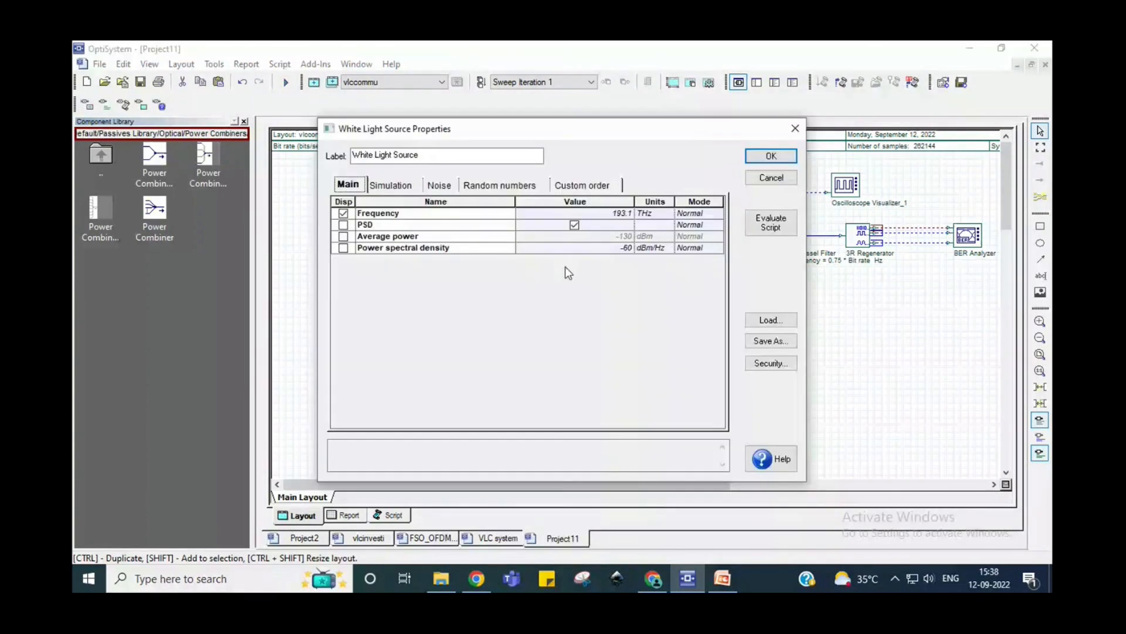
click(663, 214)
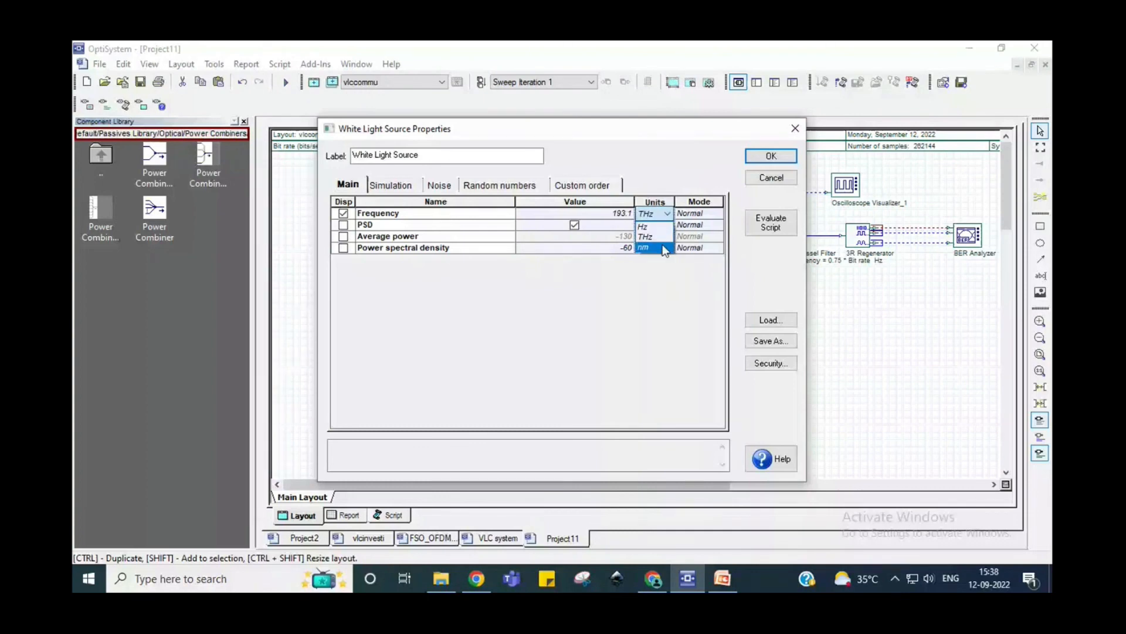
click(662, 246)
click(562, 216)
drag(562, 216, 628, 226)
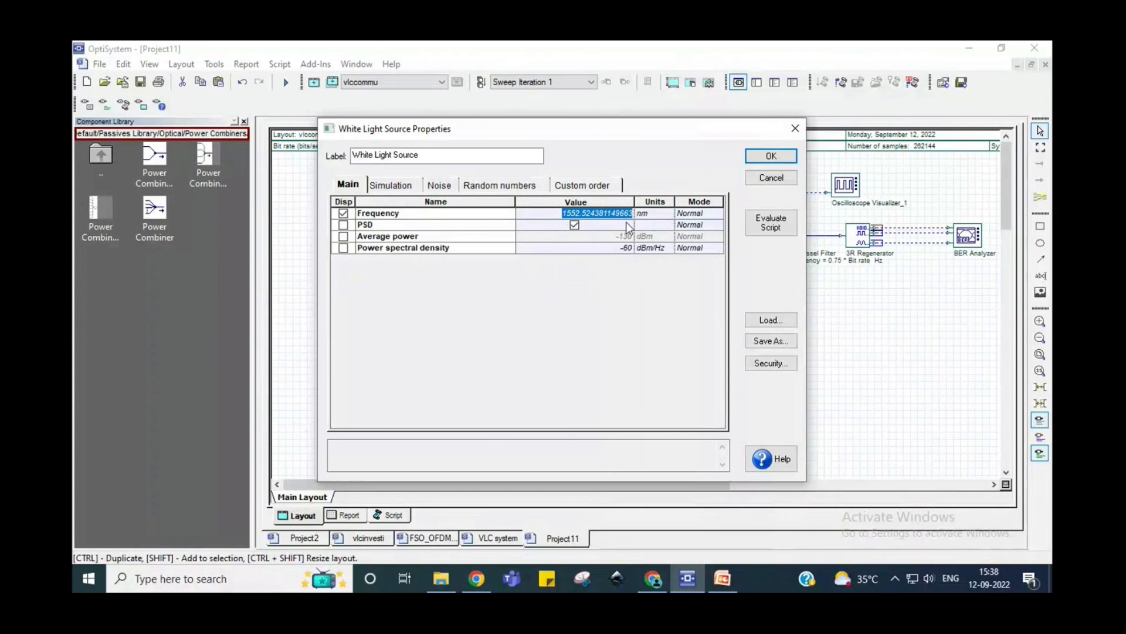
text(550)
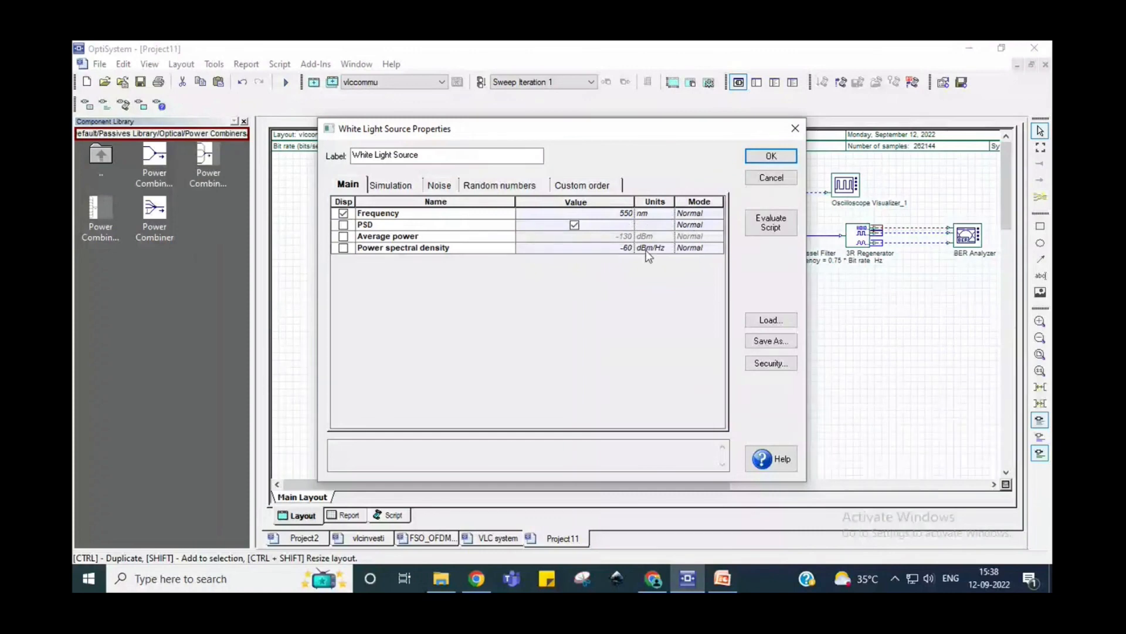
- Disable the White Light Source's PSD option, set its average power to -60 dBm, and apply the properties
click(575, 224)
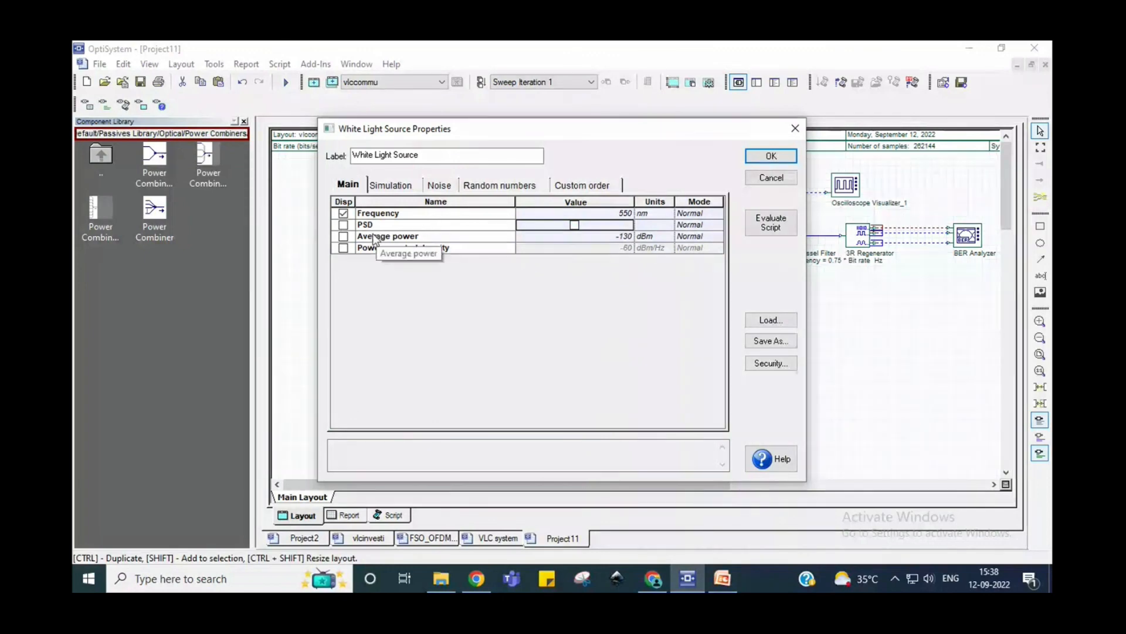
click(624, 237)
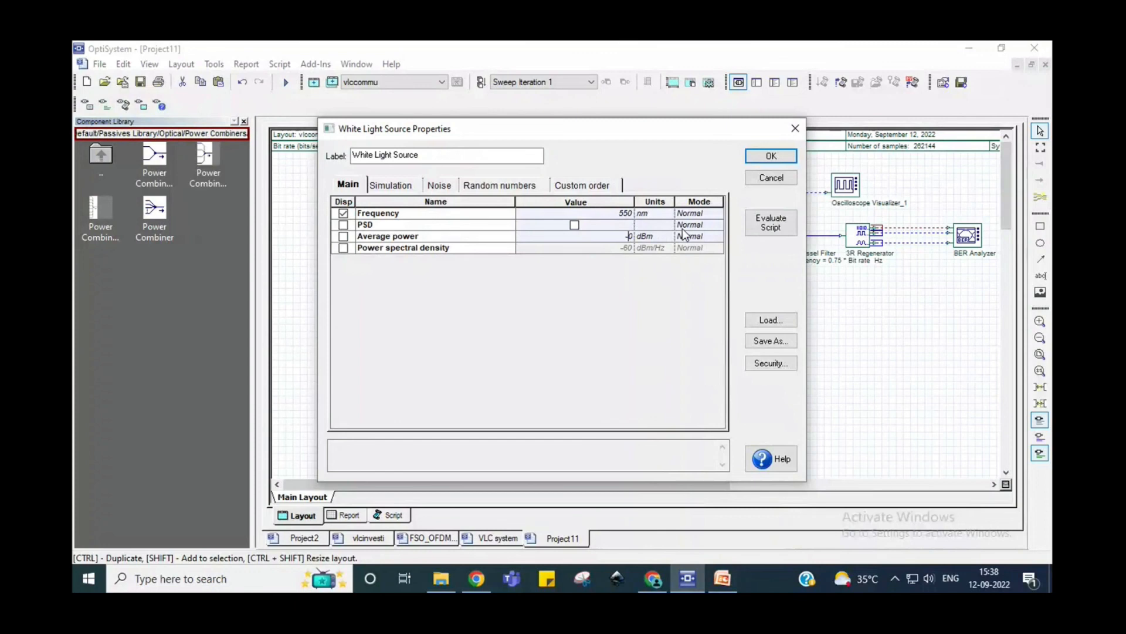
click(632, 236)
click(782, 157)
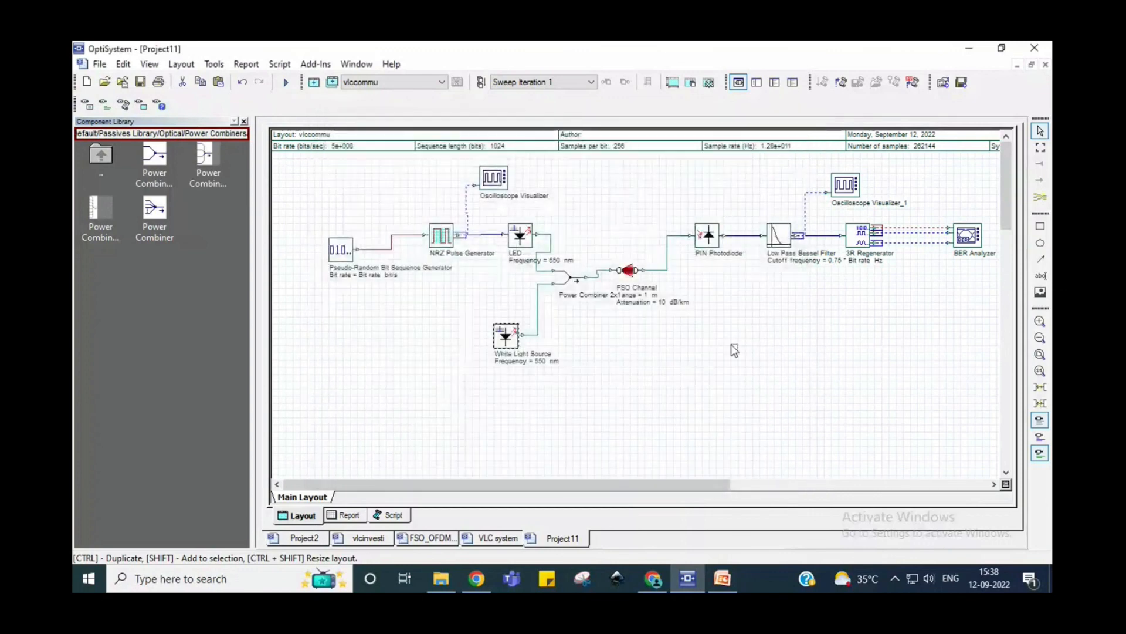
- Run the calculation for the whole project and close the calculation window when it finishes
click(281, 83)
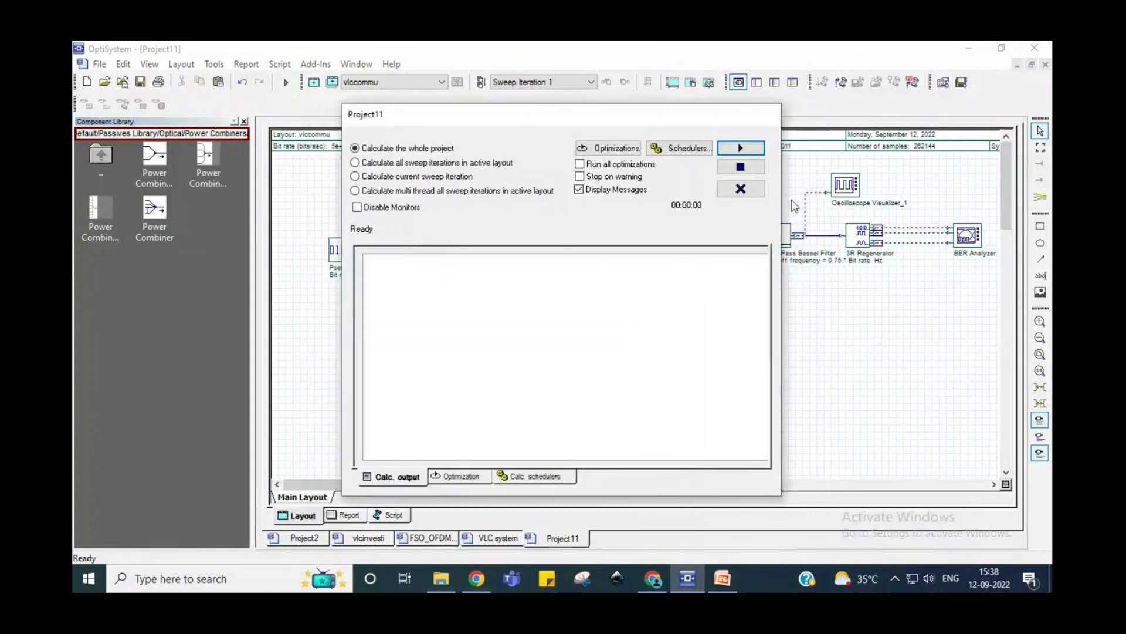
click(740, 149)
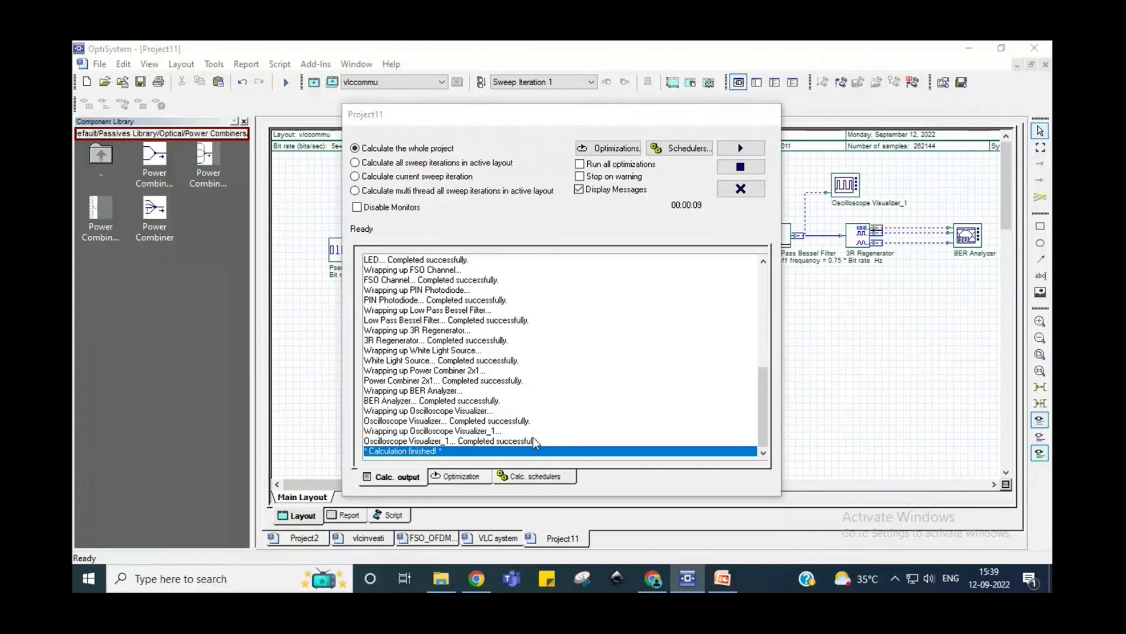
click(742, 191)
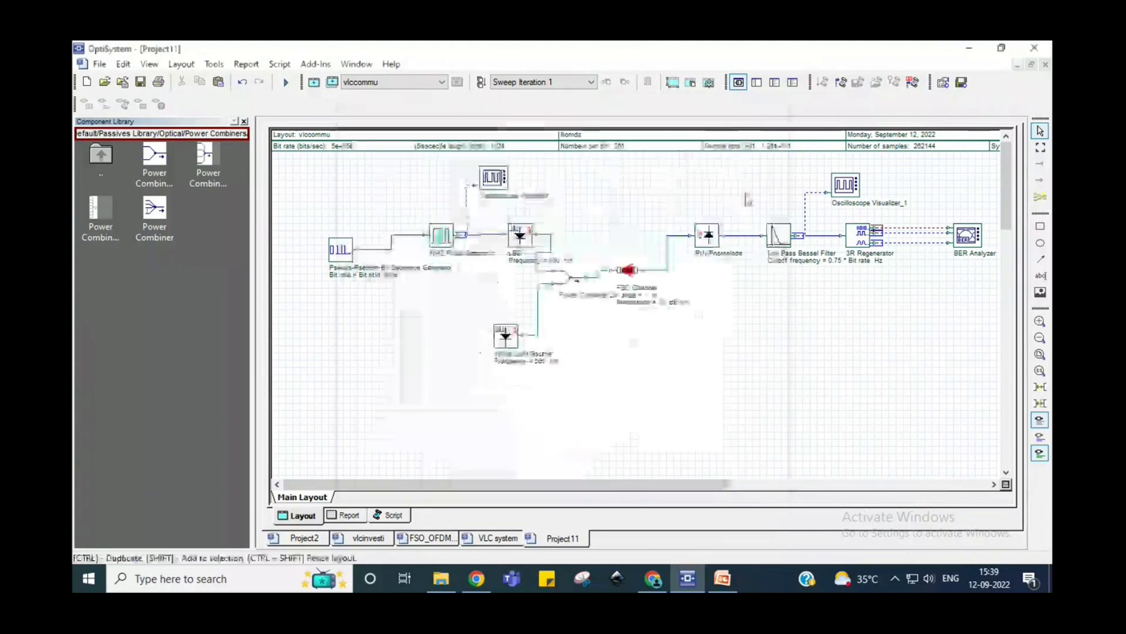
- Examine the BER Analyzer's eye diagram, Q factor and minimum BER alongside the layout, and close the analyzer
double_click(974, 238)
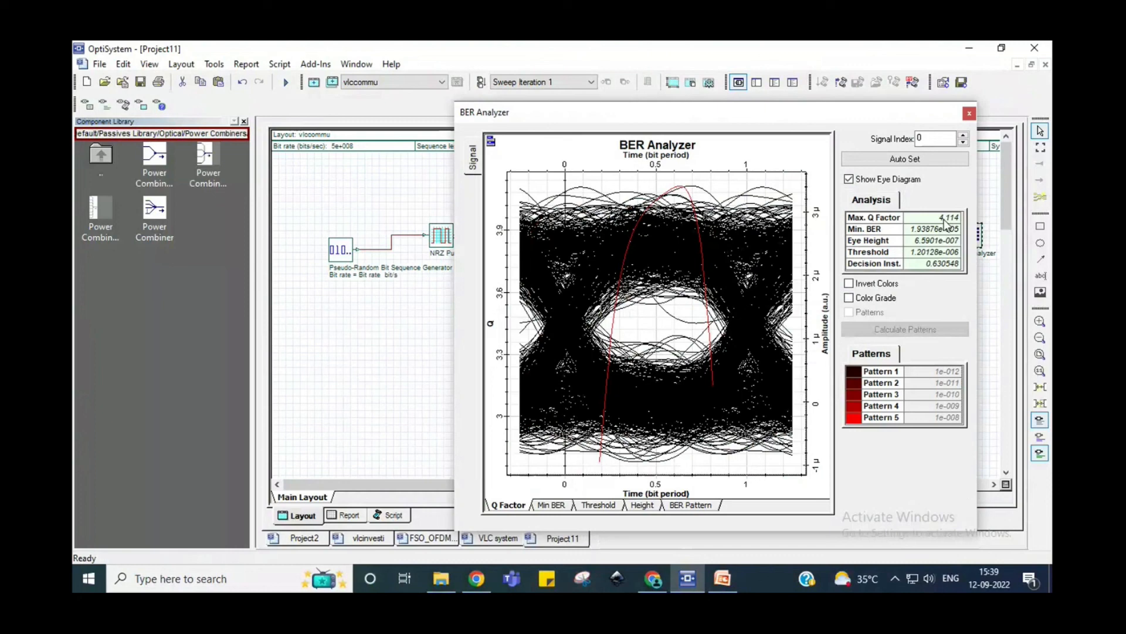
click(858, 110)
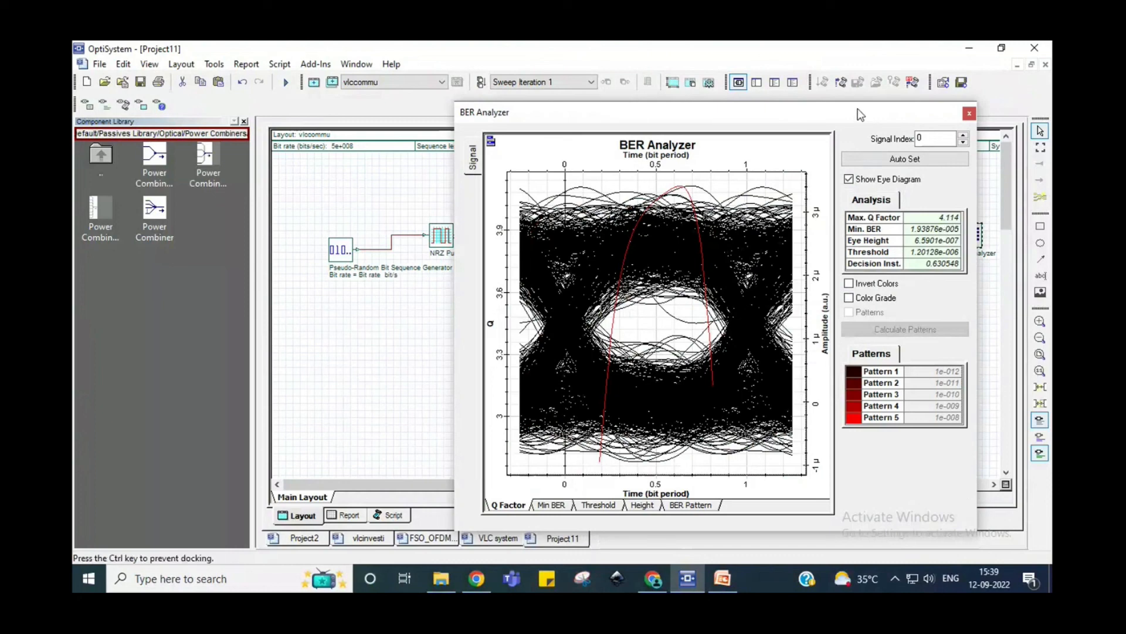
drag(858, 110, 829, 297)
drag(754, 300, 937, 263)
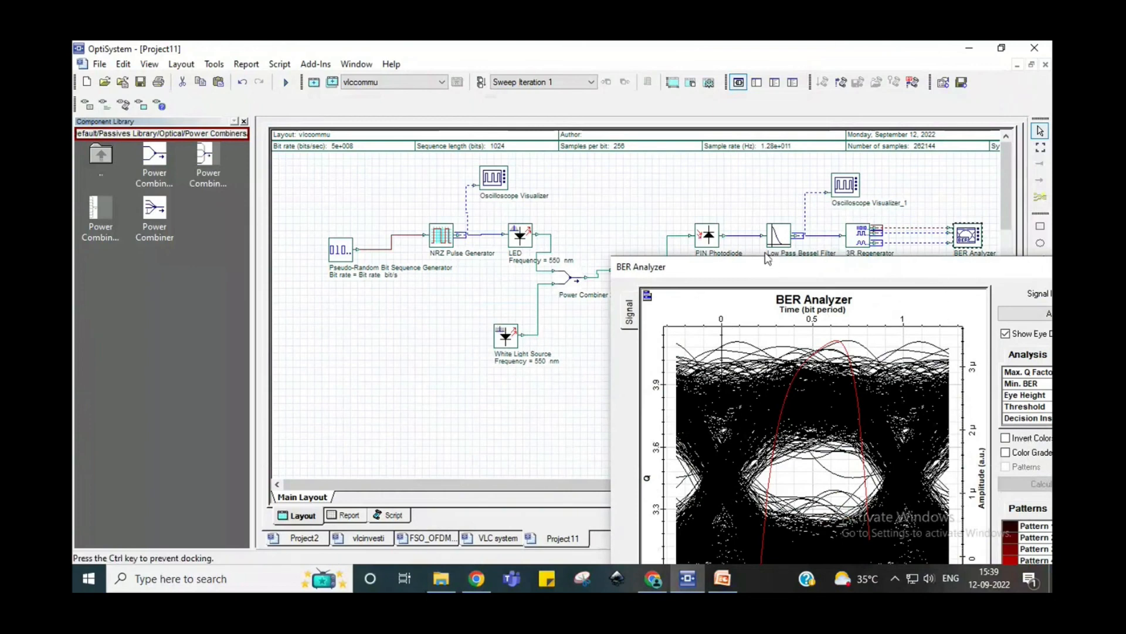
drag(767, 259, 598, 244)
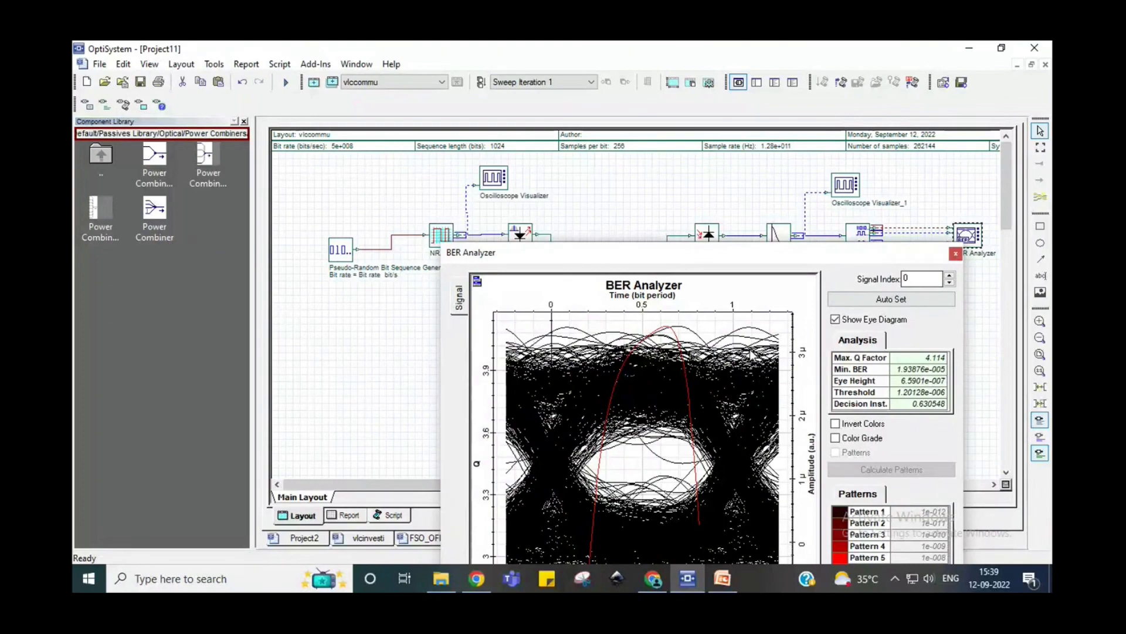
click(917, 246)
drag(917, 244, 873, 158)
click(911, 167)
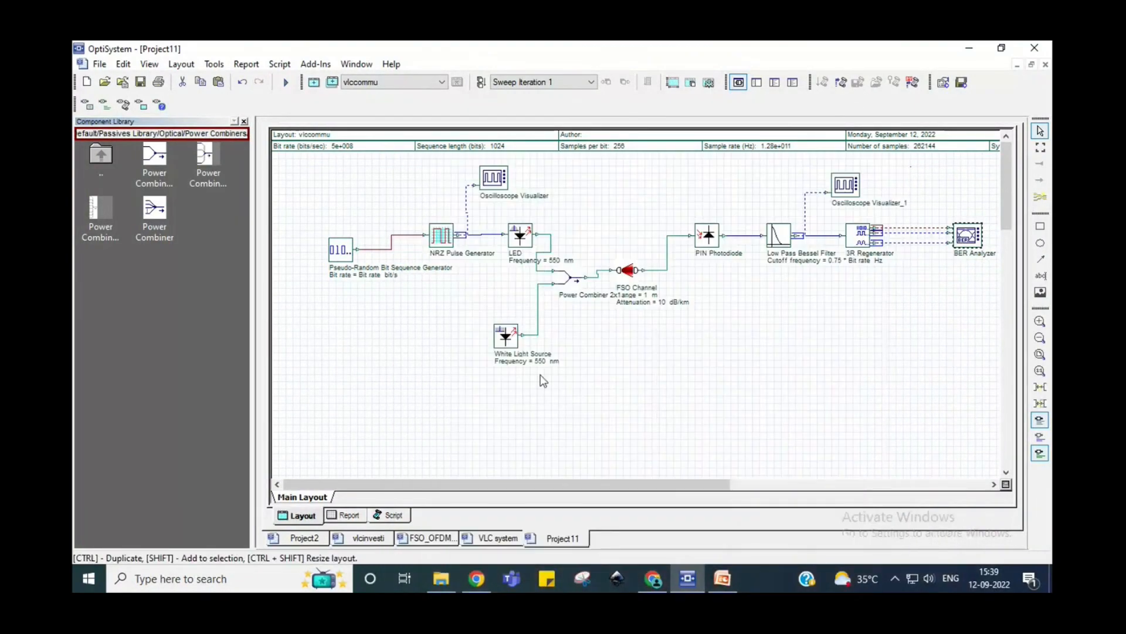
- Set the White Light Source's average power to -120 dBm and apply the change
double_click(507, 337)
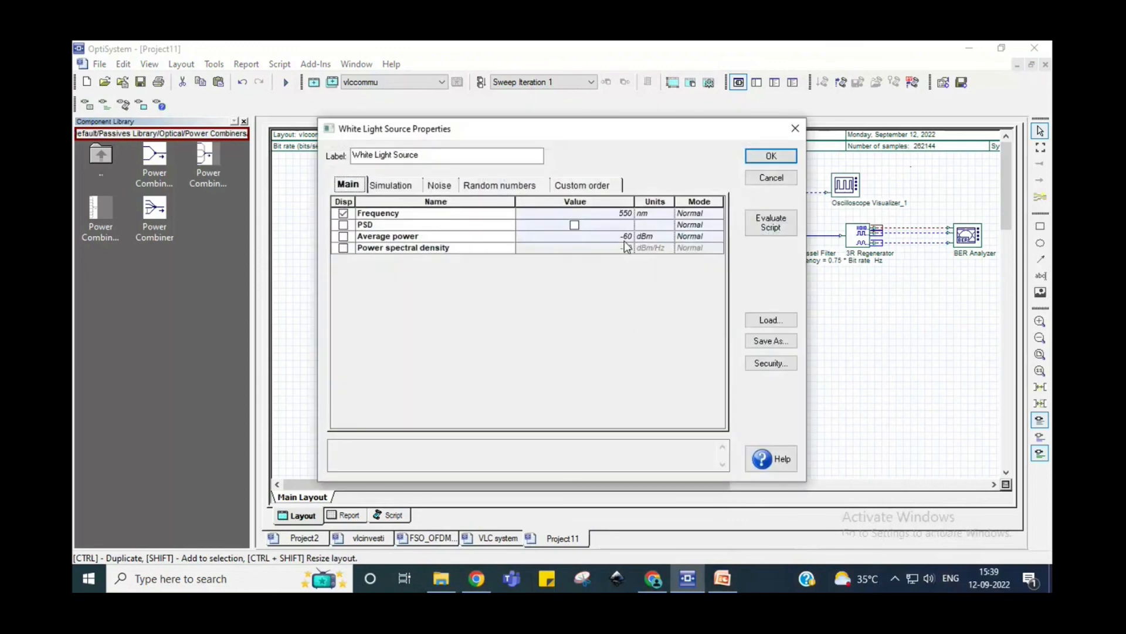
click(630, 237)
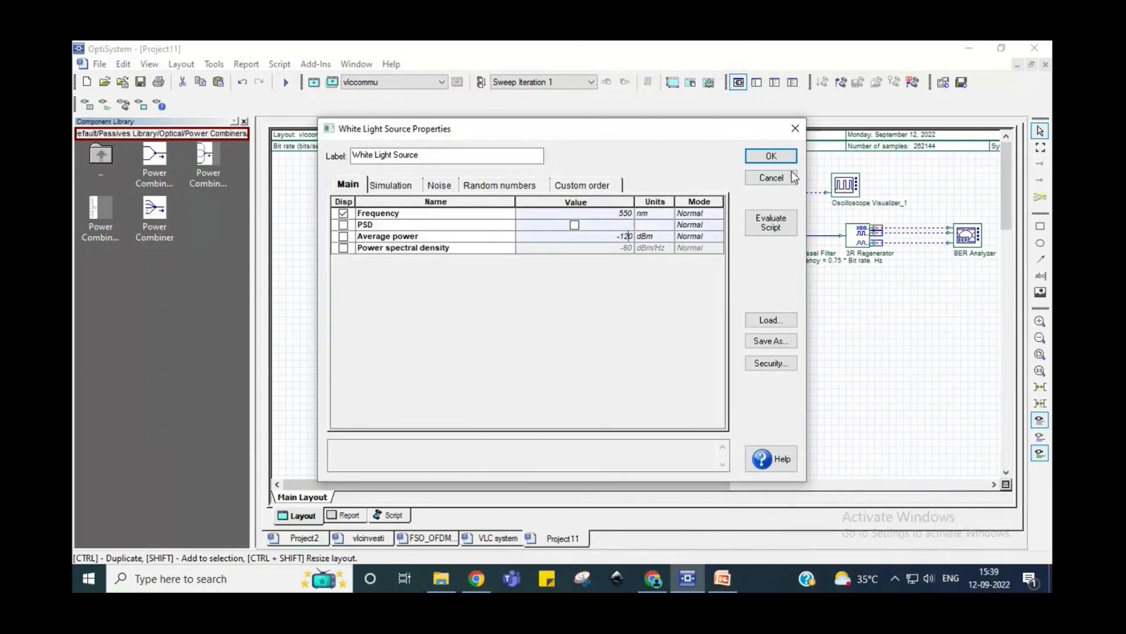
click(780, 156)
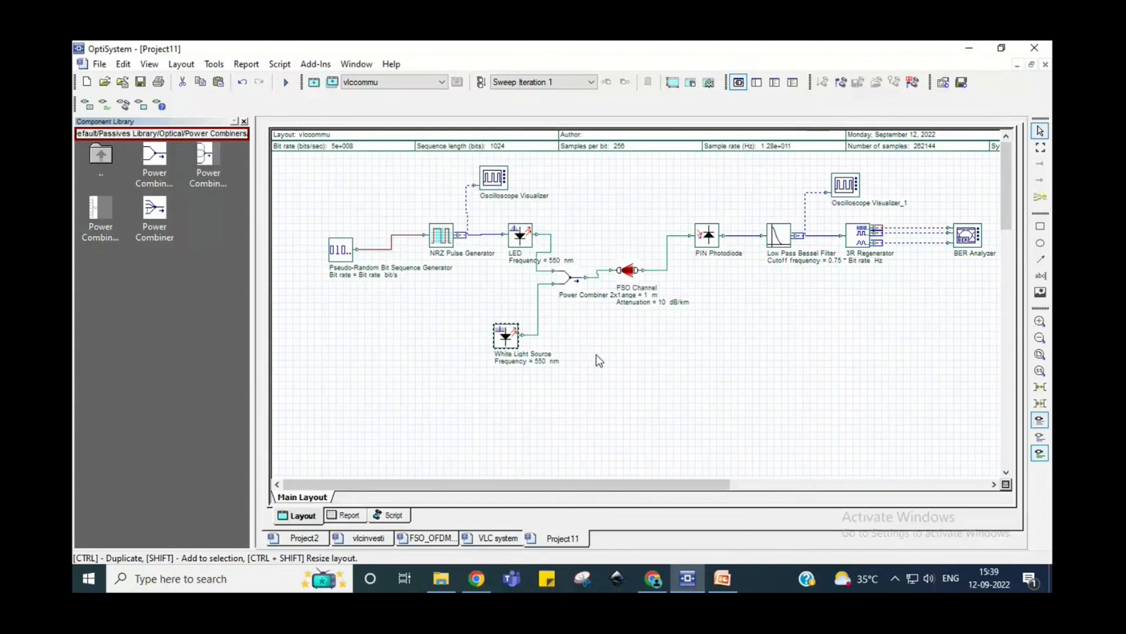
- Recalculate the whole project with the new source power and check the BER Analyzer's eye diagram and Q factor
click(285, 82)
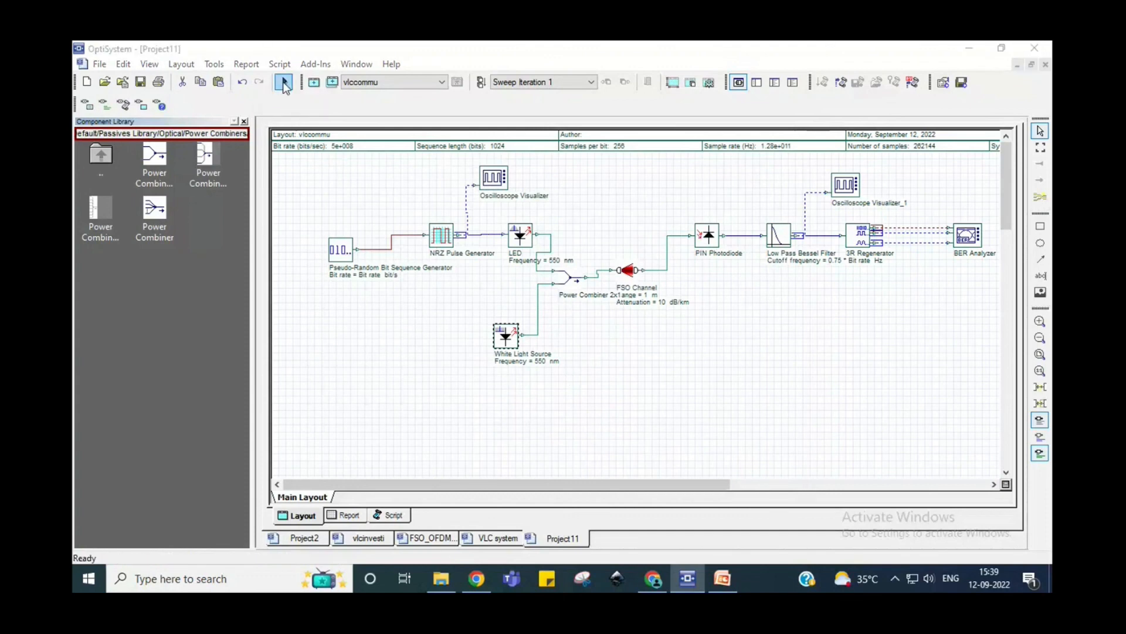
click(740, 147)
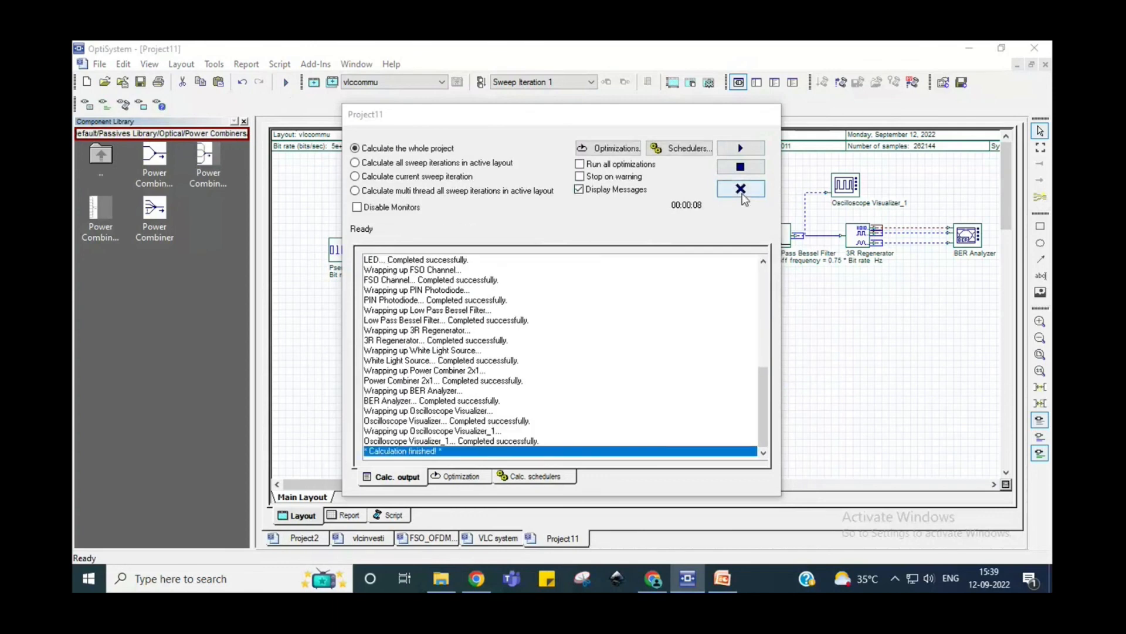
click(741, 188)
double_click(967, 246)
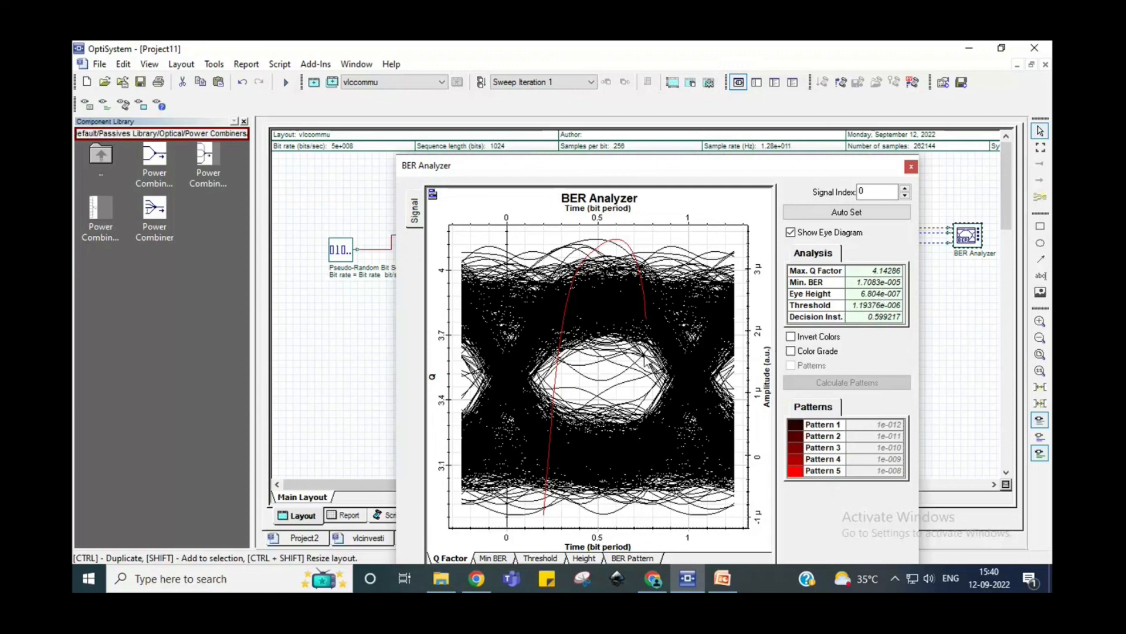
click(911, 166)
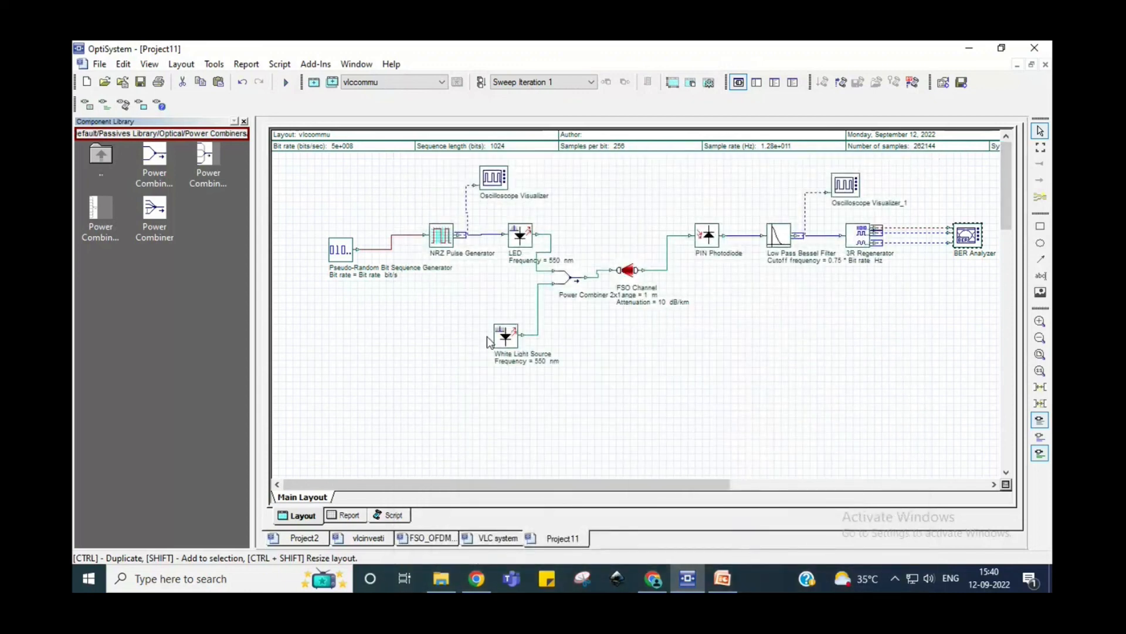